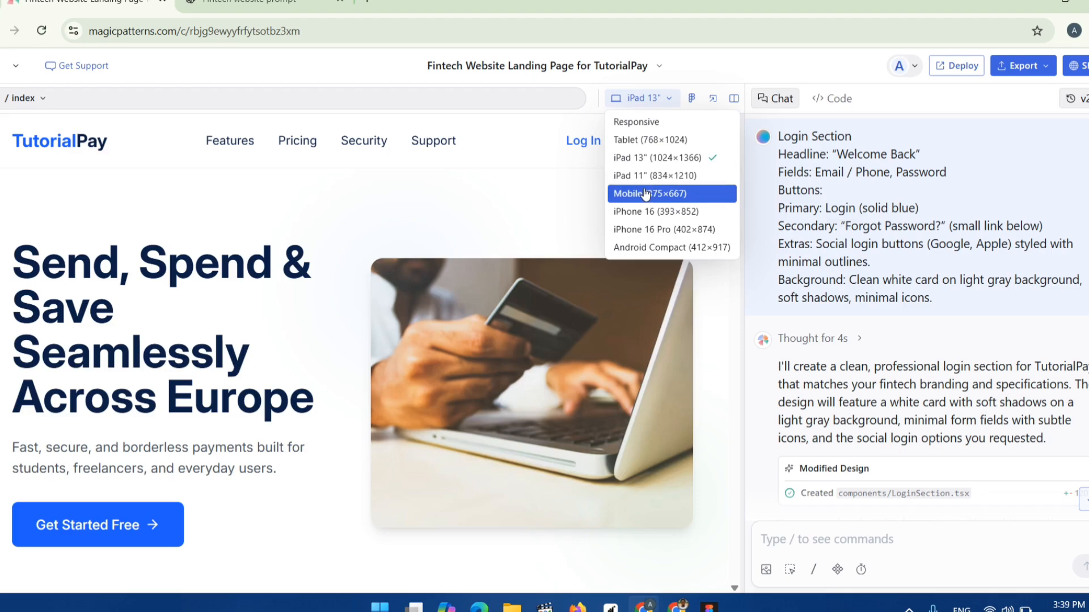
# Switch the design preview to the Mobile (375×667) size.
pyautogui.click(647, 194)
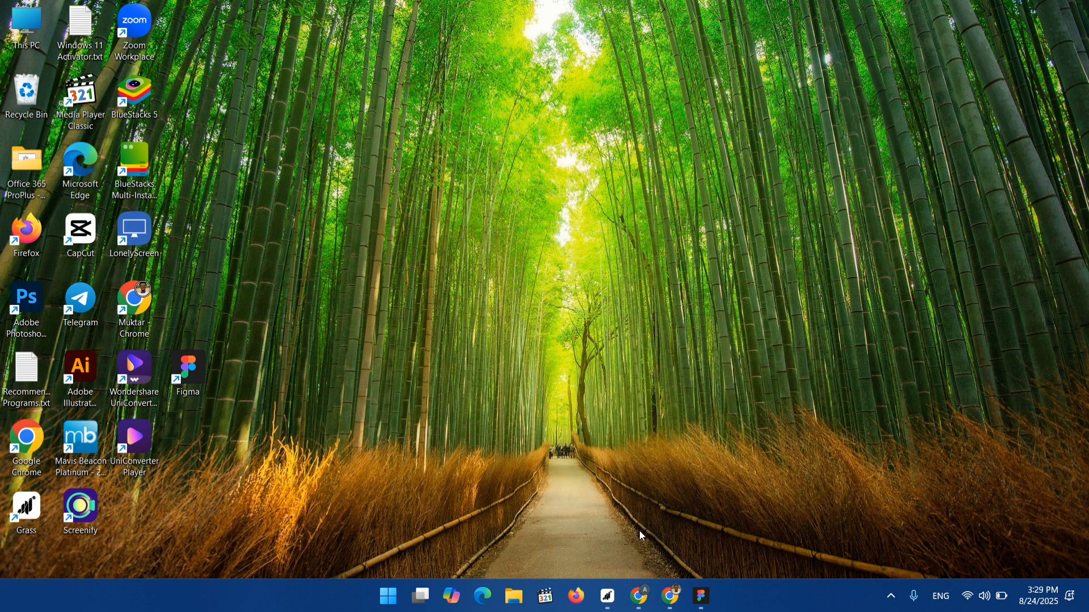
# Open the browser and review the ChatGPT conversation about features needed for a fintech app.
pyautogui.click(639, 595)
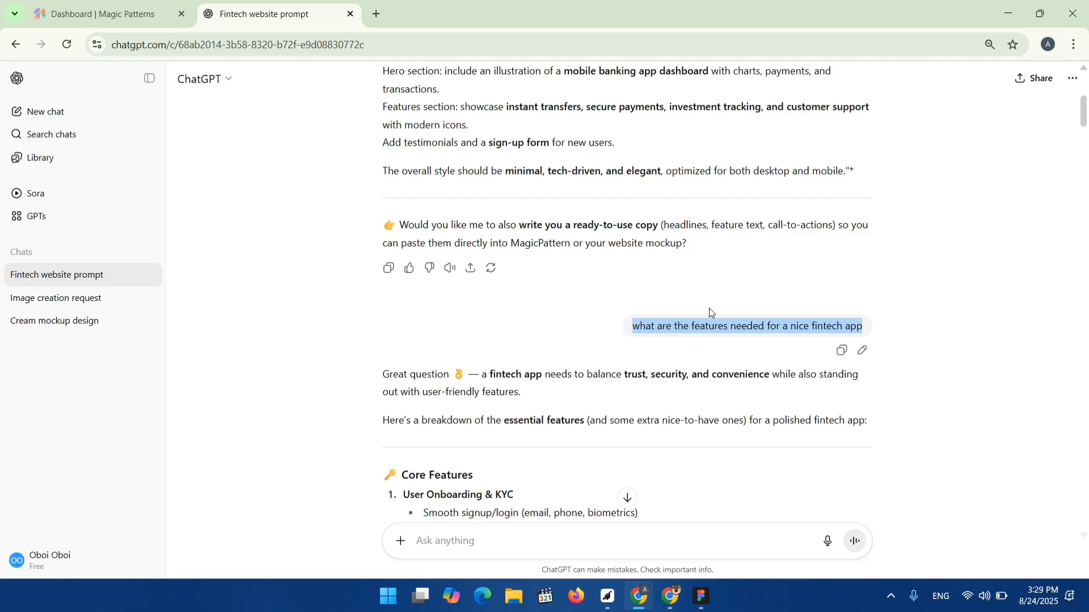
pyautogui.click(619, 327)
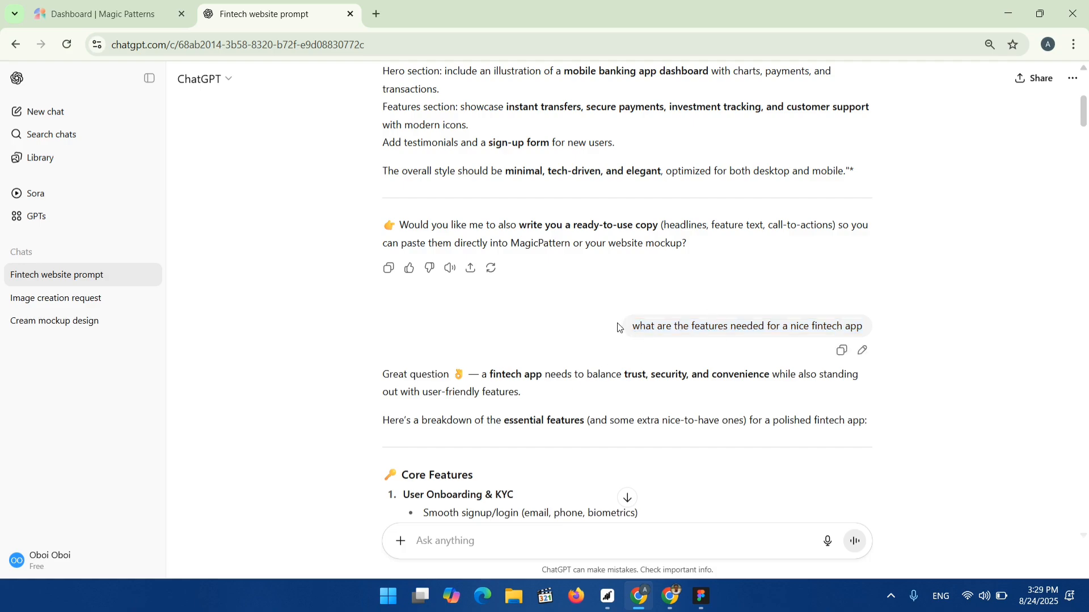
pyautogui.moveTo(784, 326); pyautogui.dragTo(810, 326)
pyautogui.moveTo(632, 326); pyautogui.dragTo(770, 329)
pyautogui.moveTo(770, 330); pyautogui.dragTo(840, 321)
pyautogui.moveTo(741, 326); pyautogui.dragTo(747, 326)
pyautogui.scroll(-10, 482, 350)
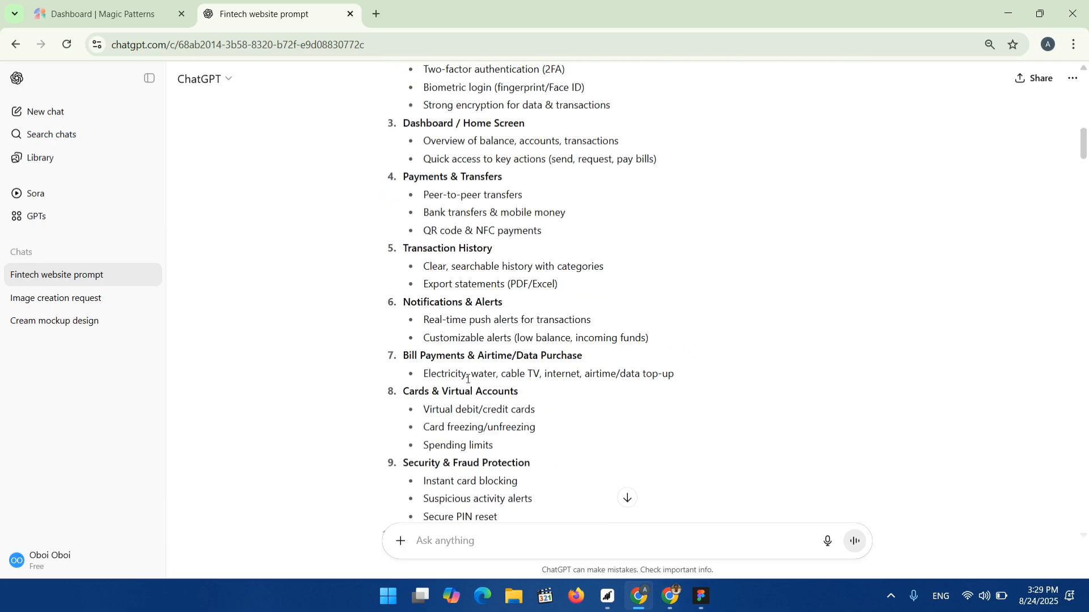
pyautogui.scroll(7, 482, 350)
pyautogui.scroll(-15, 499, 309)
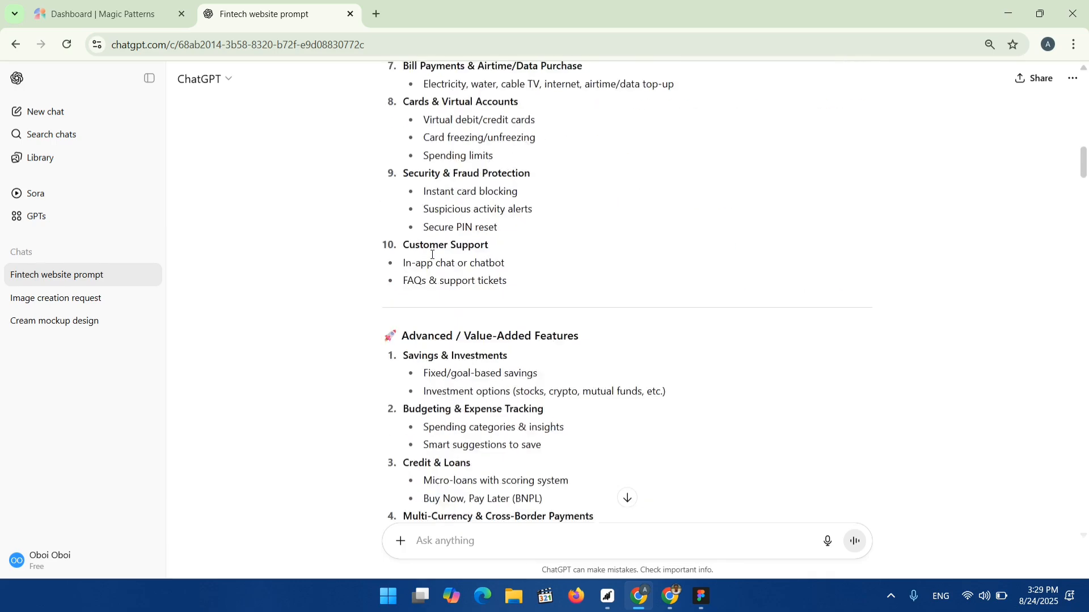
pyautogui.scroll(-5, 426, 275)
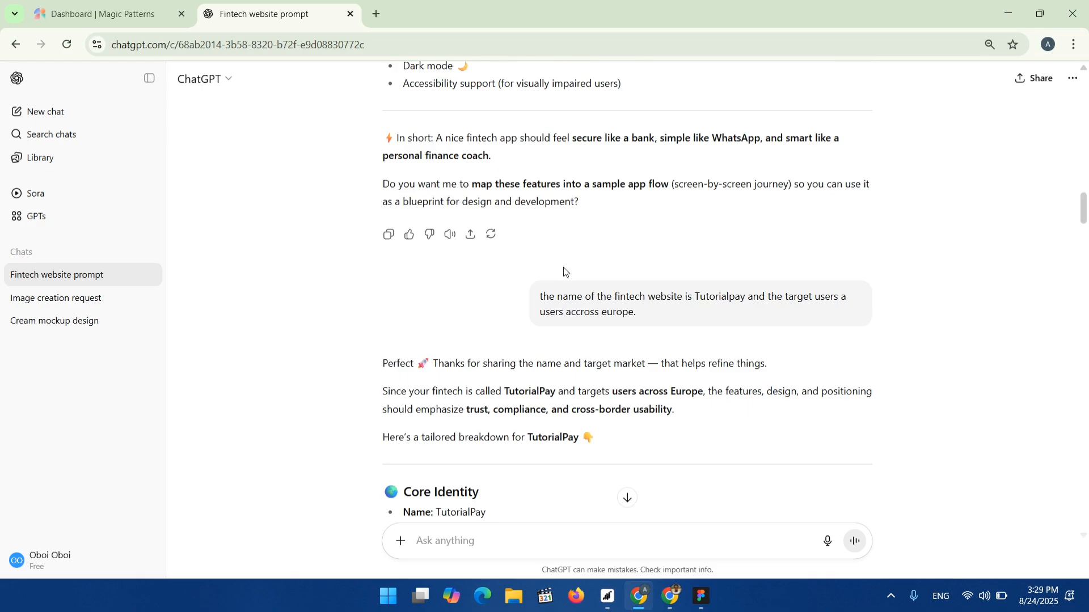
pyautogui.scroll(12, 559, 292)
pyautogui.scroll(-14, 574, 282)
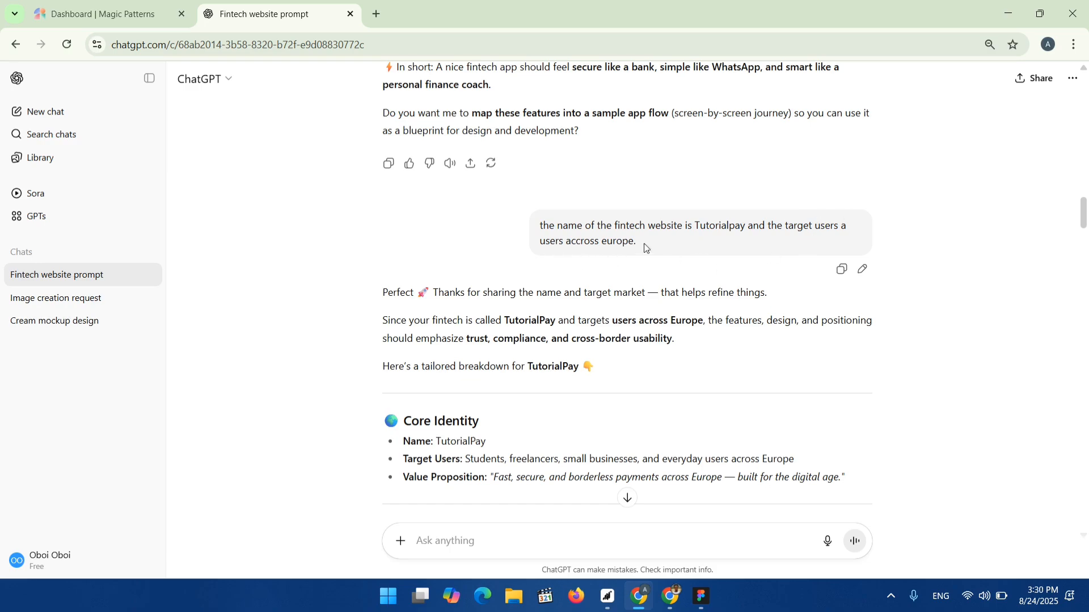
# Review the chat messages on TutorialPay's name, European target users, brand colours and the prompt request.
pyautogui.moveTo(645, 243); pyautogui.dragTo(540, 244)
pyautogui.scroll(-1, 418, 327)
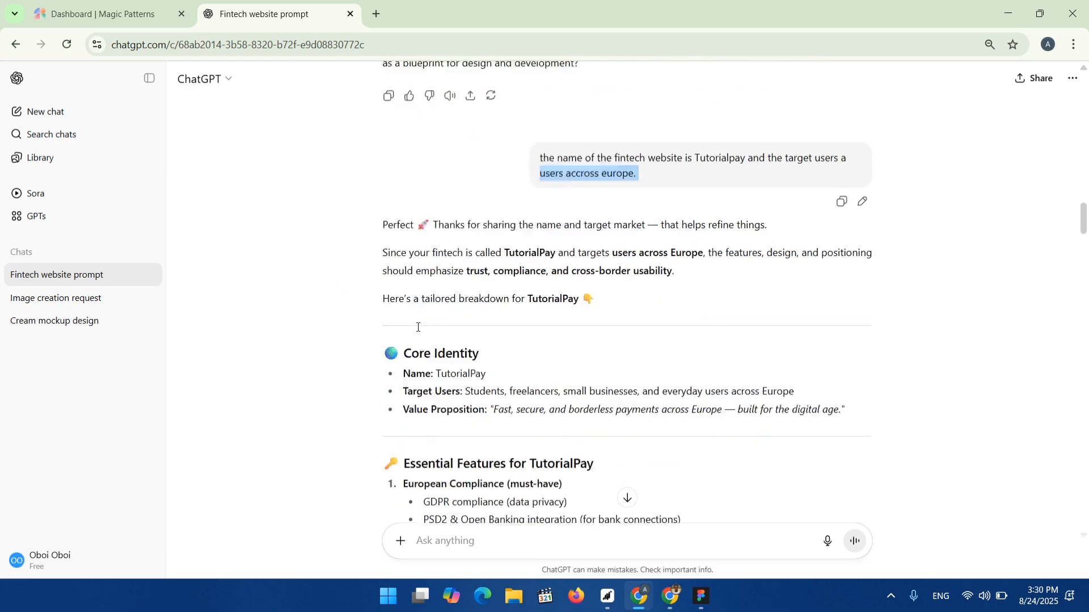
pyautogui.scroll(-2, 471, 194)
pyautogui.scroll(2, 478, 199)
pyautogui.scroll(-3, 496, 306)
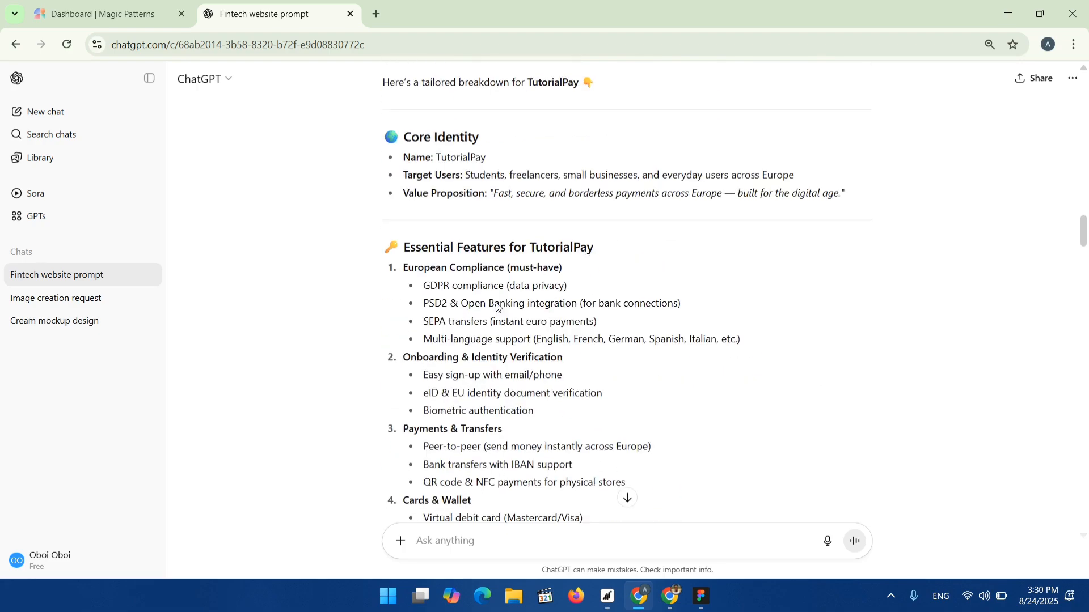
pyautogui.scroll(-15, 496, 306)
pyautogui.moveTo(539, 315); pyautogui.dragTo(710, 342)
pyautogui.scroll(20, 622, 276)
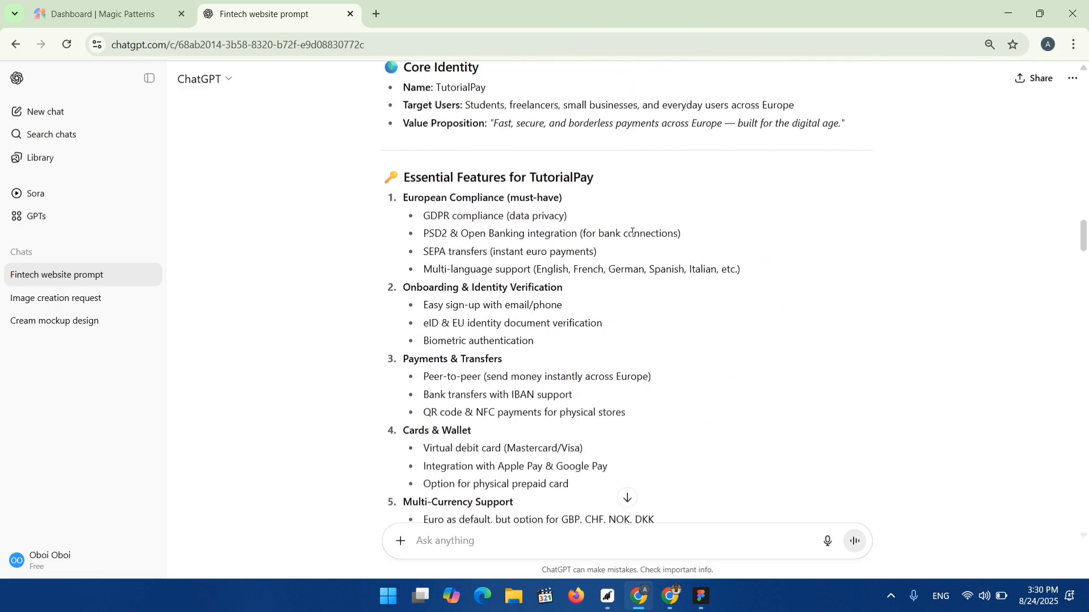
pyautogui.scroll(-4, 604, 392)
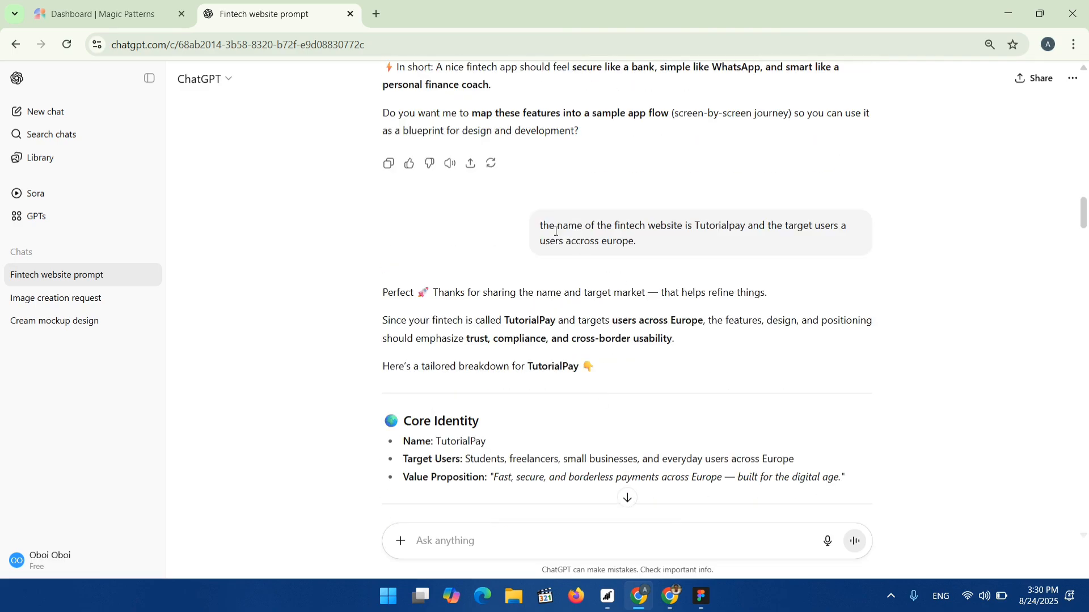
pyautogui.scroll(-20, 607, 274)
pyautogui.tripleClick(658, 173)
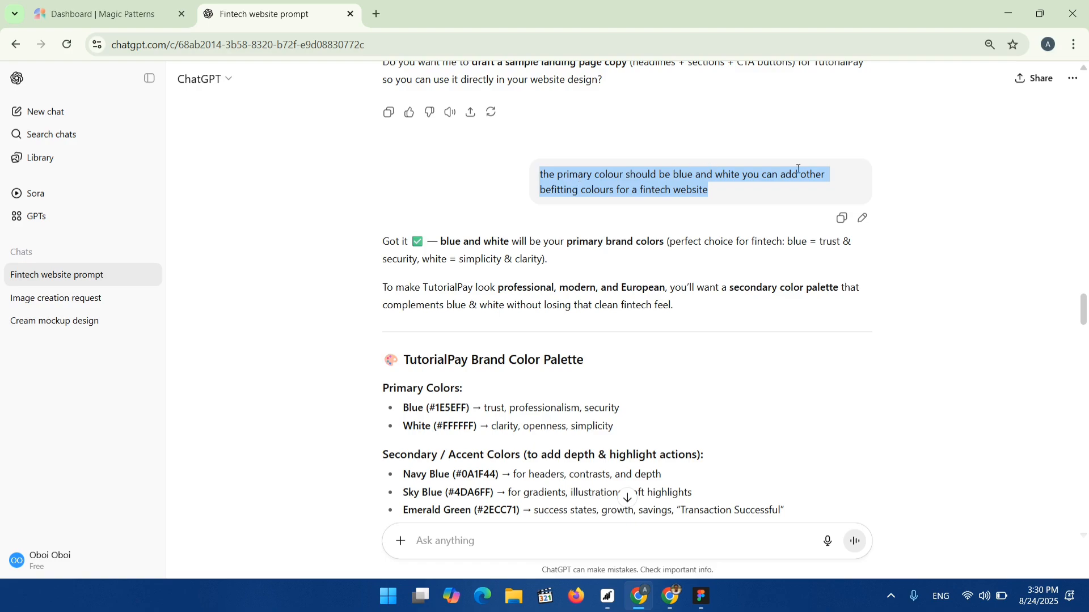
pyautogui.click(667, 234)
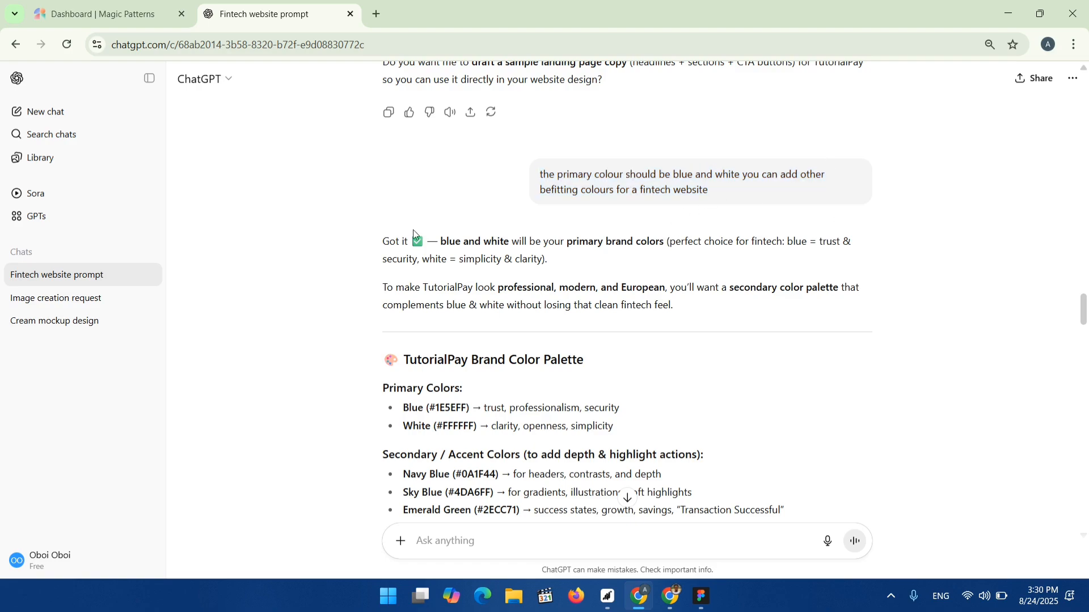
pyautogui.scroll(-4, 497, 322)
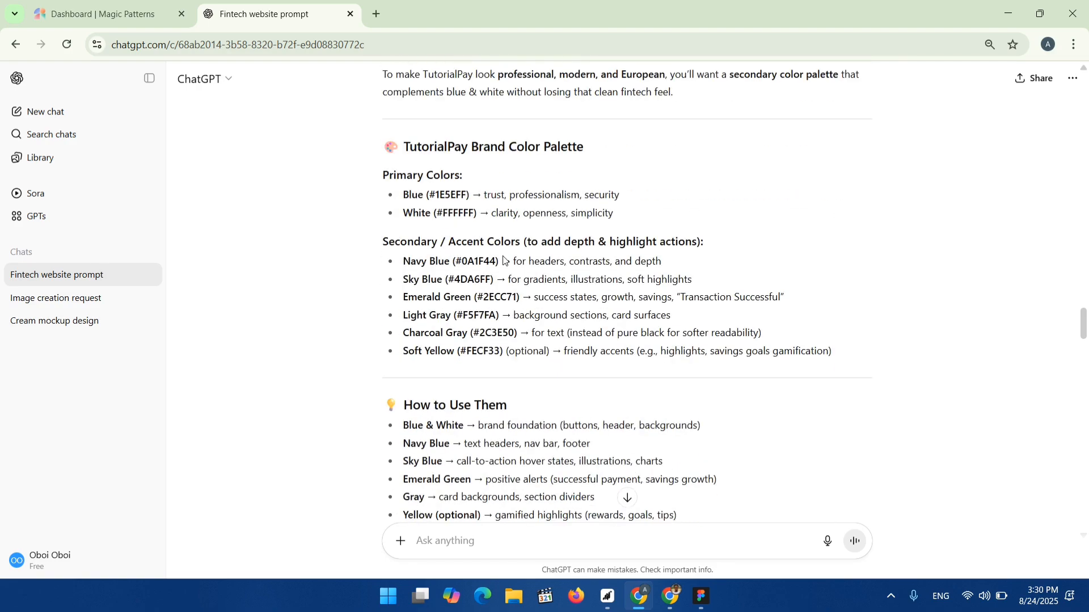
pyautogui.scroll(-12, 554, 227)
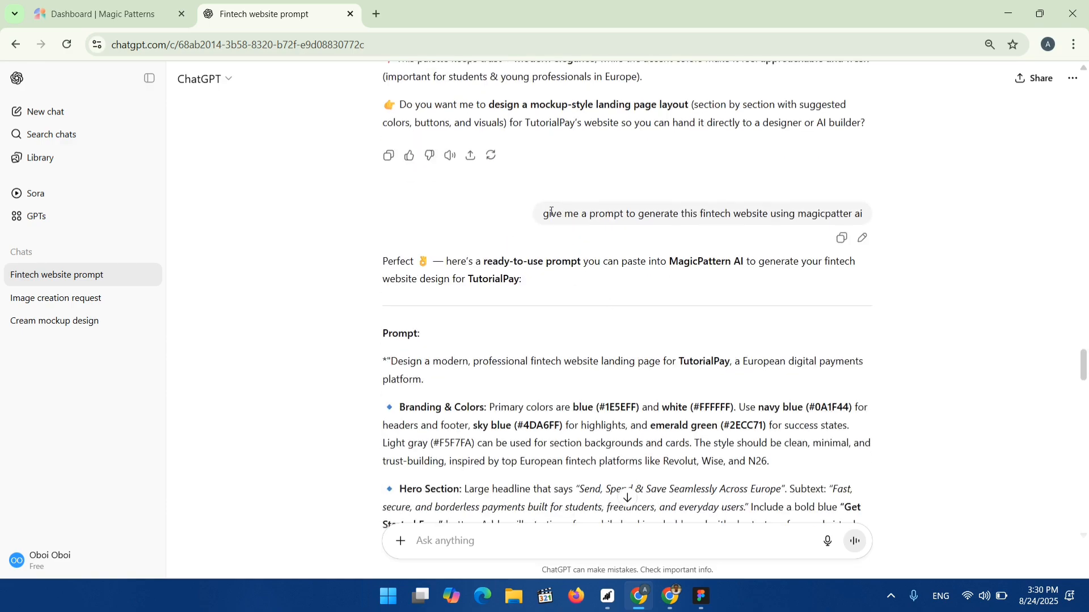
pyautogui.moveTo(539, 219); pyautogui.dragTo(866, 215)
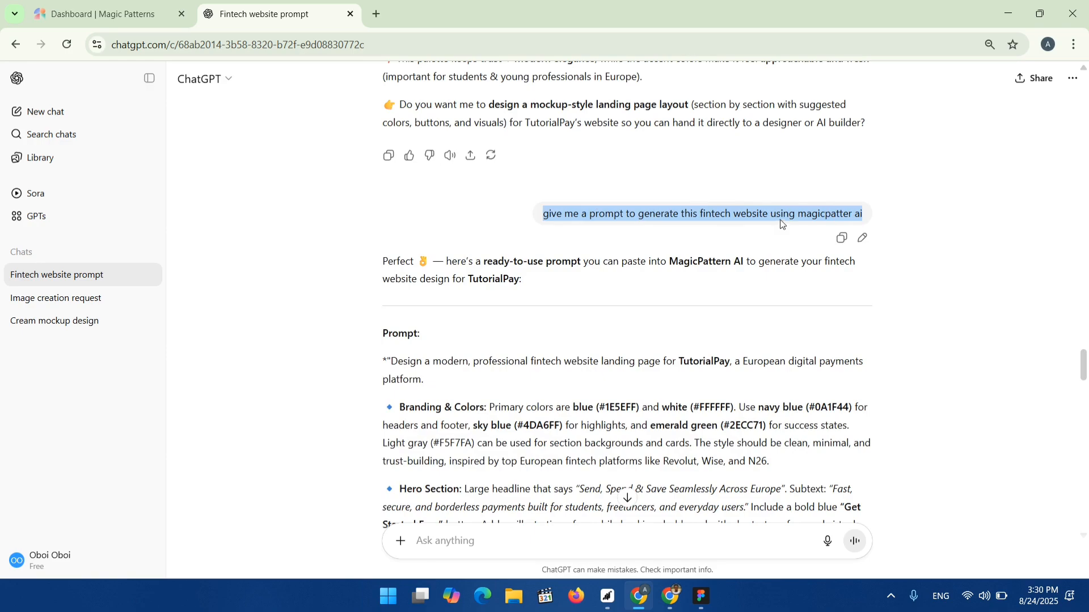
pyautogui.scroll(-3, 538, 356)
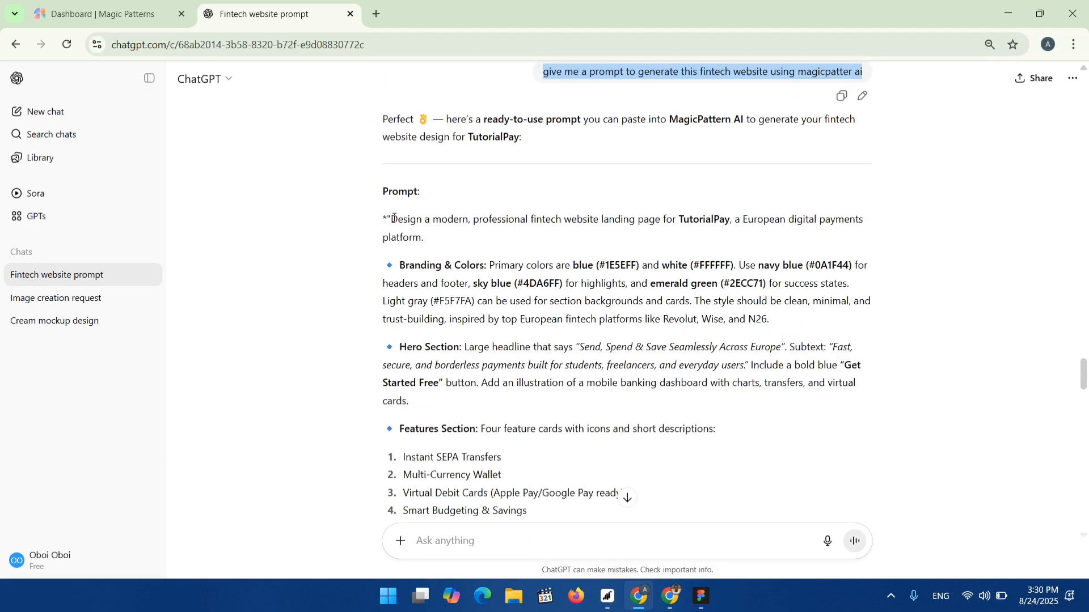
pyautogui.scroll(-1, 393, 224)
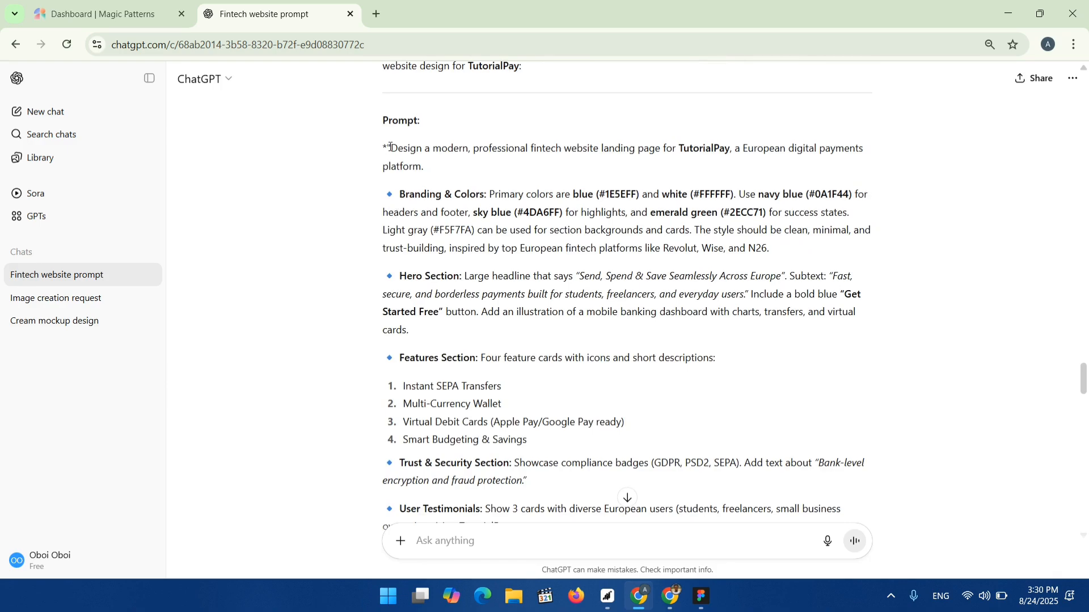
# Copy ChatGPT's complete reply containing the ready-to-use Magic Patterns prompt for TutorialPay.
pyautogui.moveTo(390, 147); pyautogui.dragTo(538, 408)
pyautogui.scroll(-10, 525, 386)
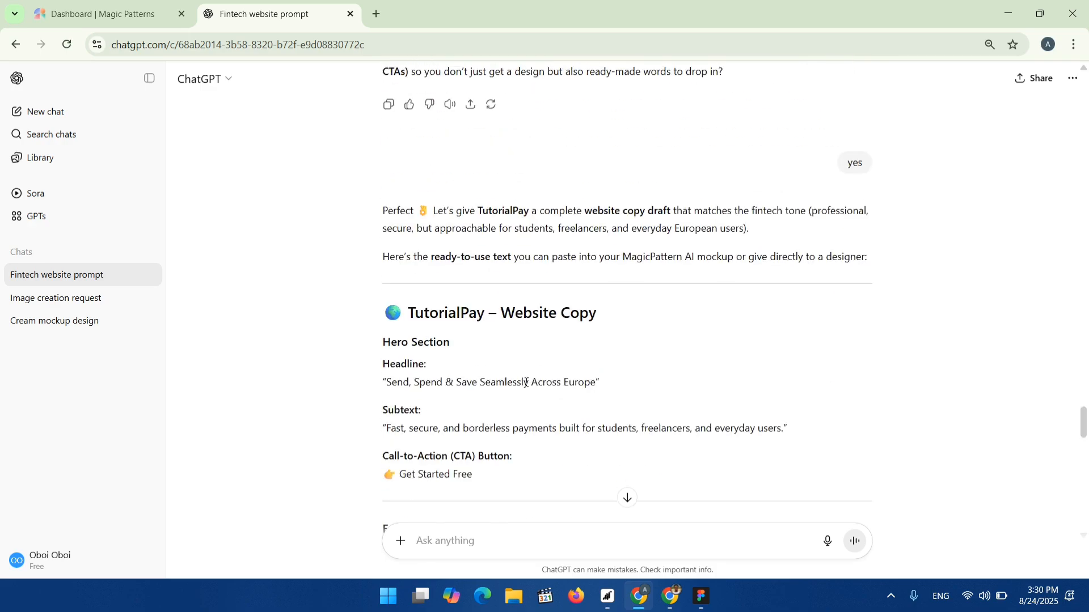
pyautogui.scroll(14, 525, 386)
pyautogui.scroll(-10, 525, 385)
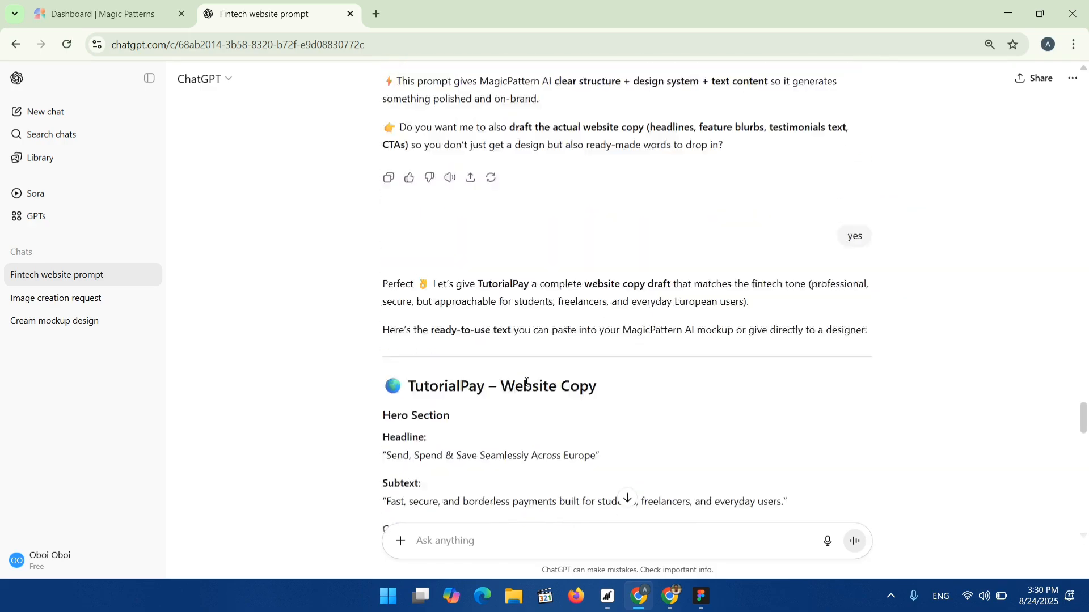
pyautogui.scroll(10, 567, 380)
pyautogui.scroll(-4, 579, 371)
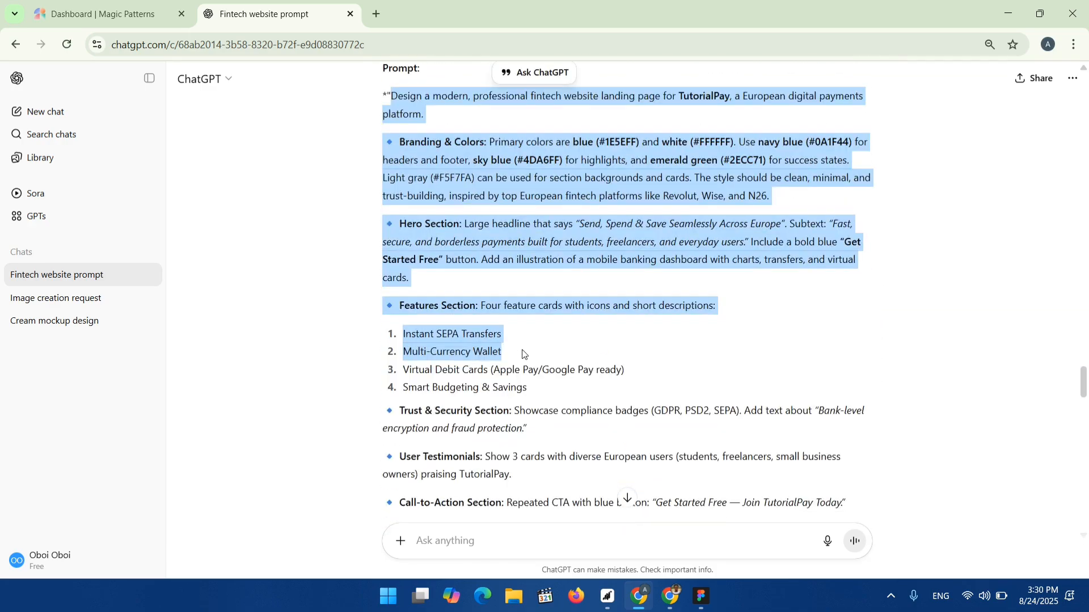
pyautogui.click(400, 94)
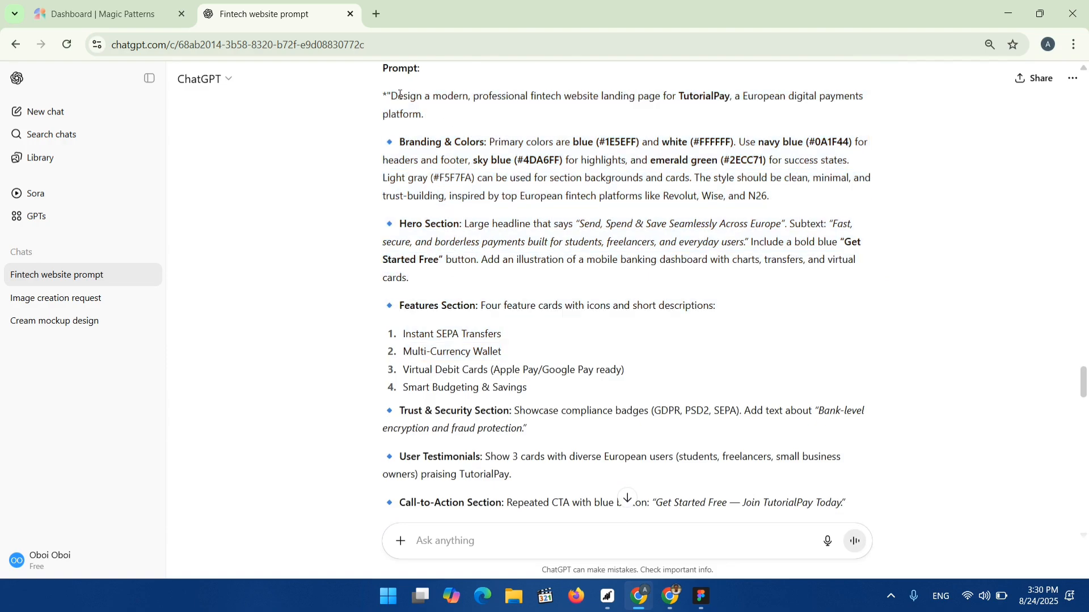
pyautogui.scroll(-10, 547, 234)
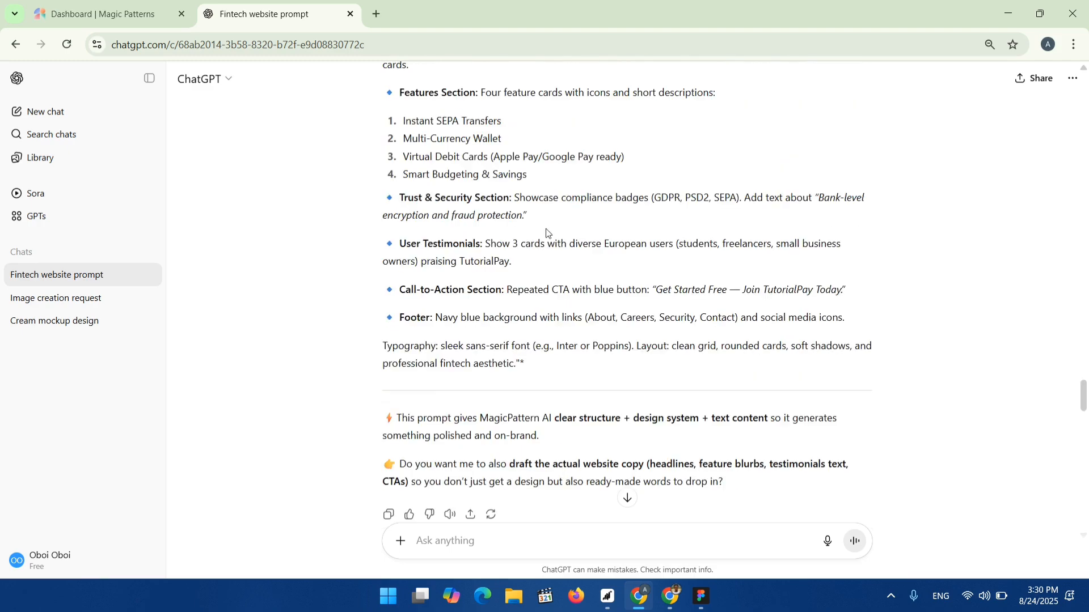
pyautogui.scroll(3, 394, 262)
pyautogui.scroll(1, 389, 301)
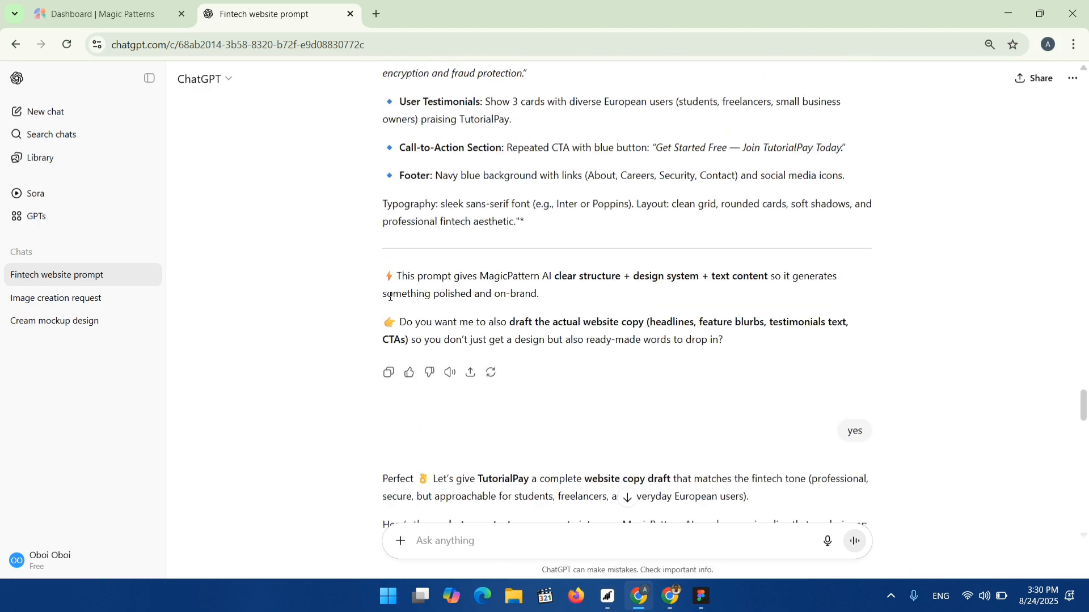
pyautogui.click(387, 377)
# Switch to the Magic Patterns dashboard and paste the copied prompt into the Design prompt box.
pyautogui.scroll(-2, 471, 364)
pyautogui.scroll(-2, 472, 364)
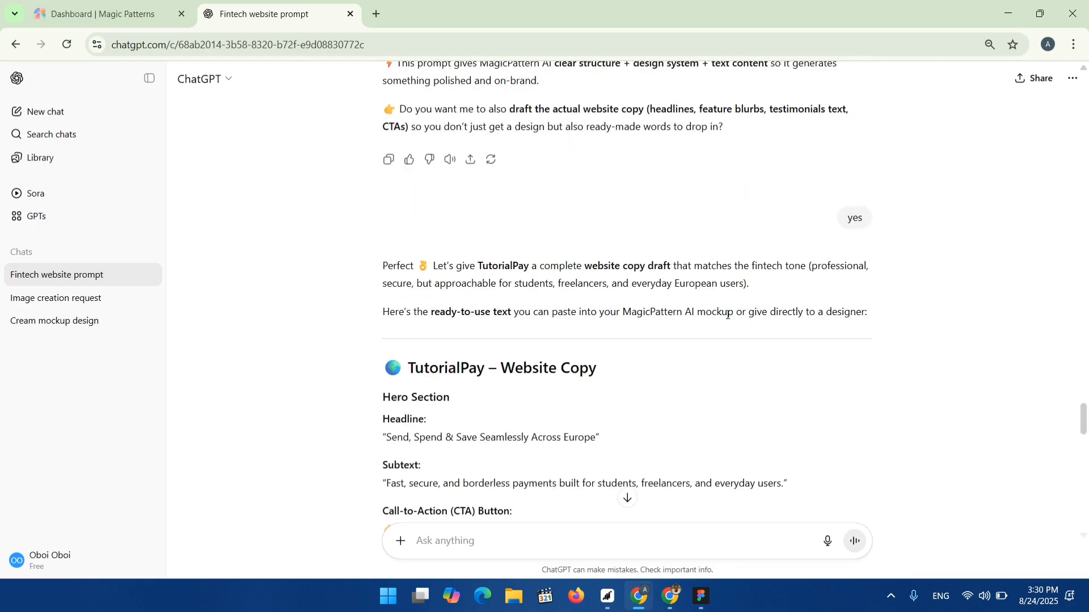
pyautogui.scroll(-1, 501, 385)
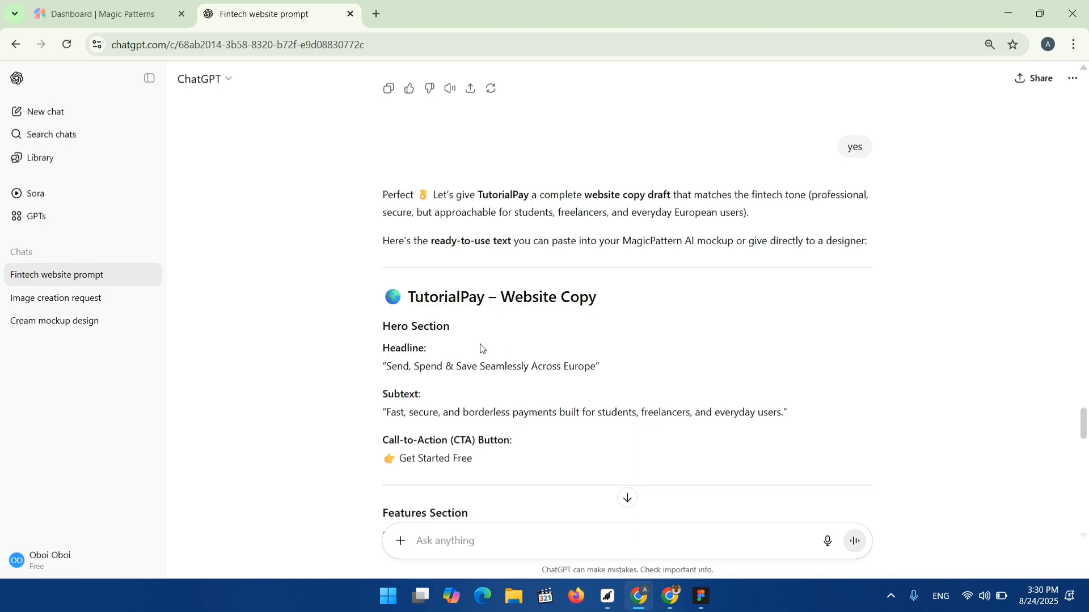
pyautogui.scroll(-1, 391, 391)
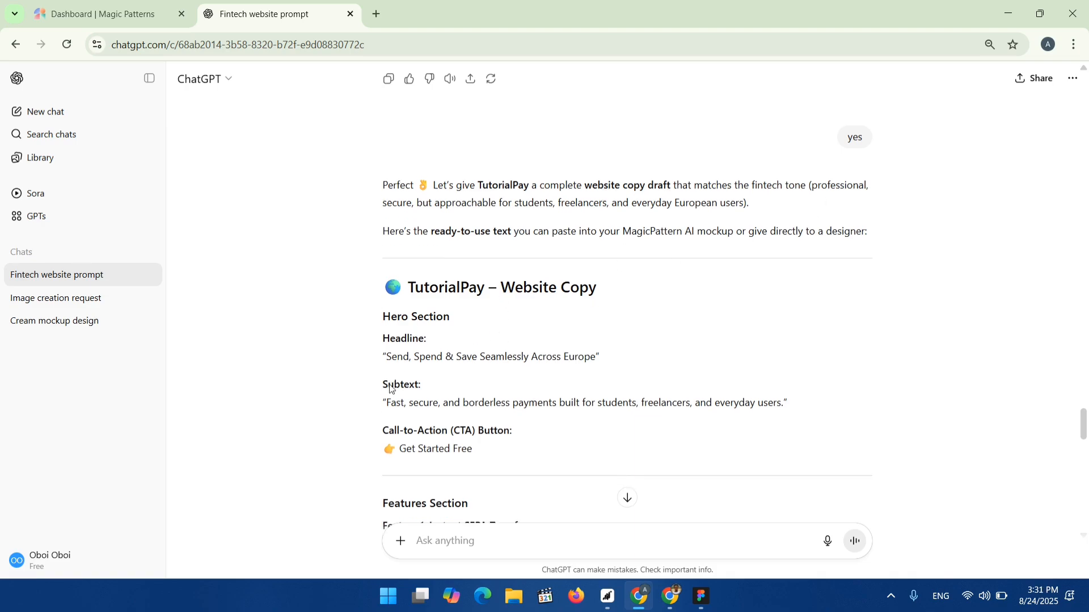
pyautogui.scroll(-1, 477, 341)
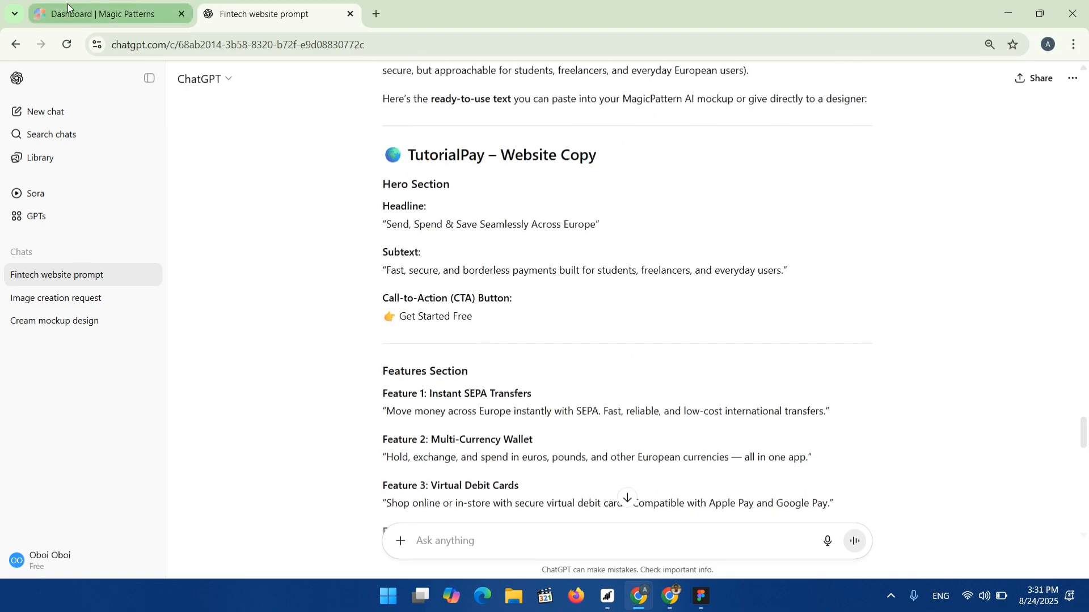
pyautogui.click(101, 18)
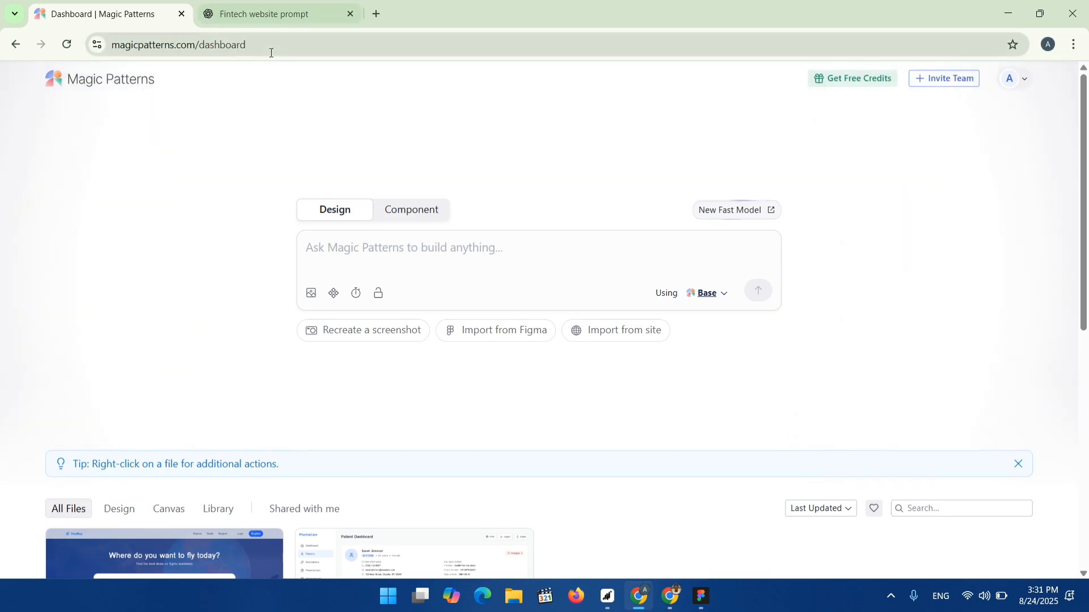
pyautogui.moveTo(273, 44); pyautogui.dragTo(54, 69)
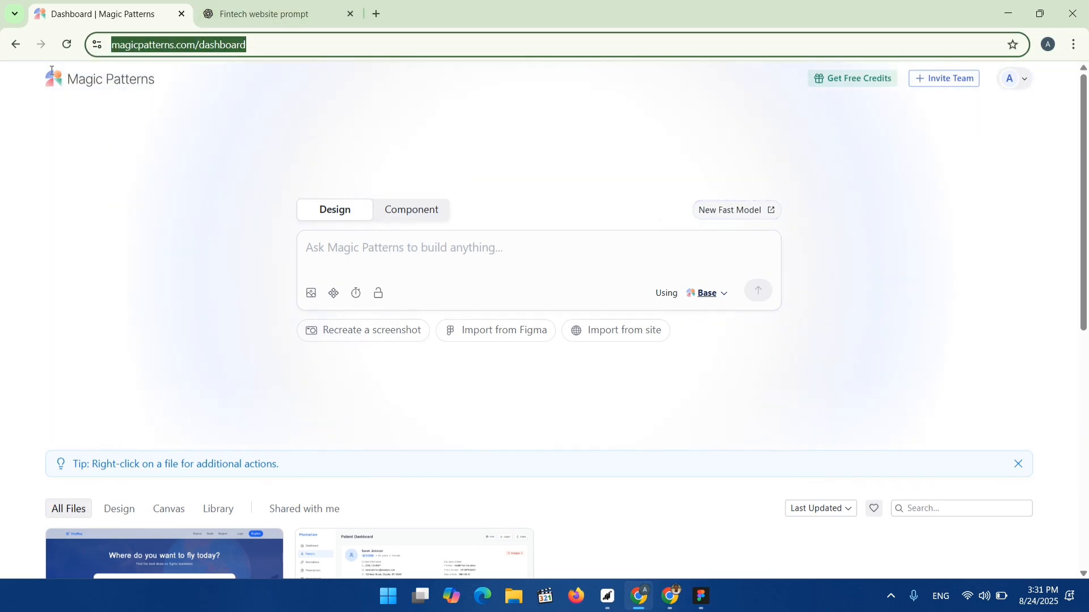
pyautogui.click(324, 294)
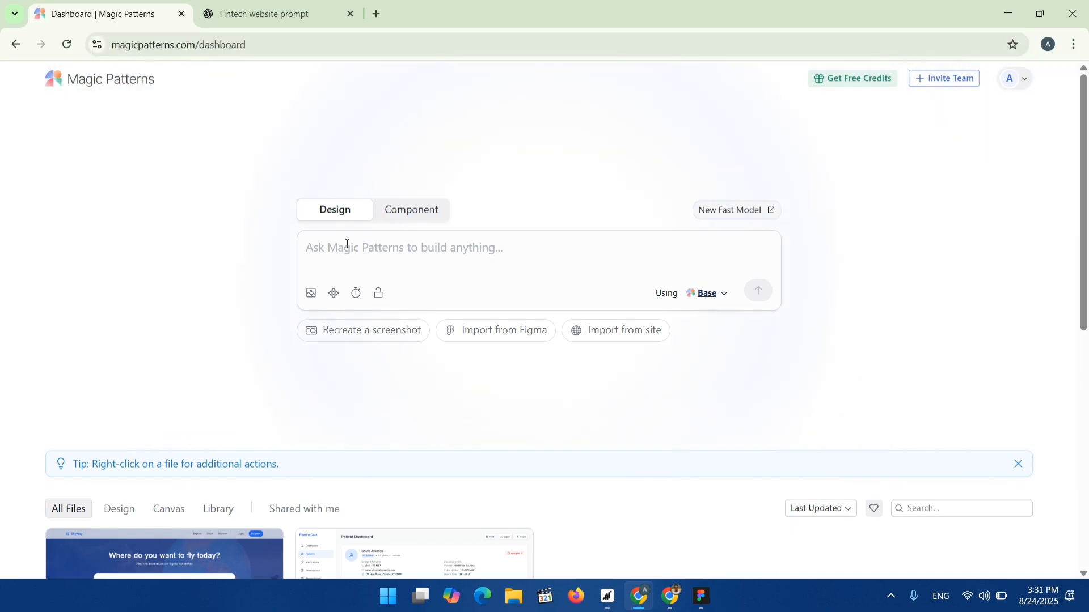
pyautogui.rightClick(318, 251)
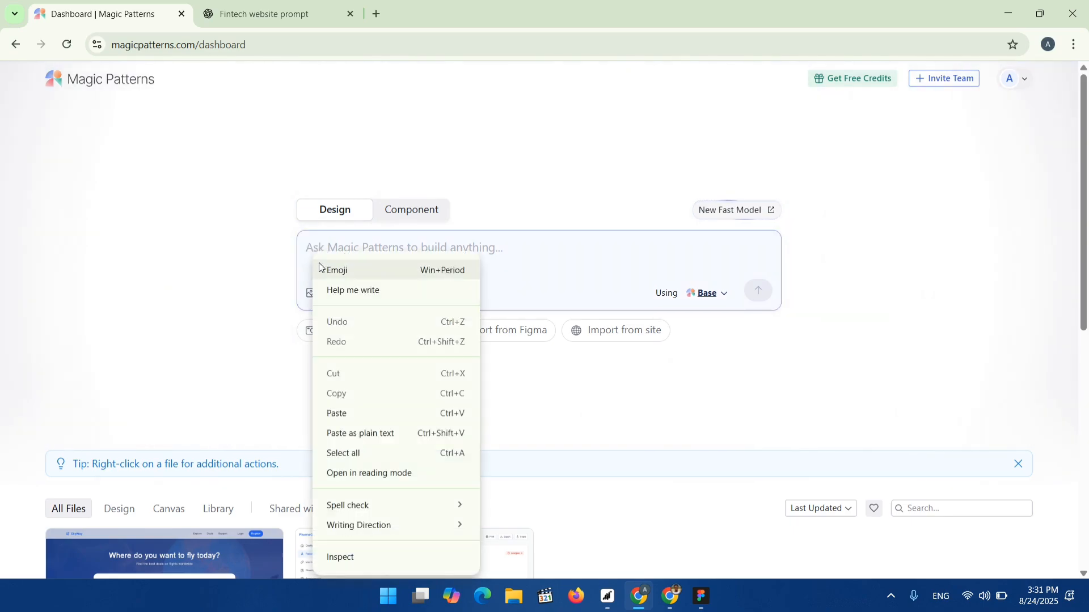
pyautogui.click(334, 414)
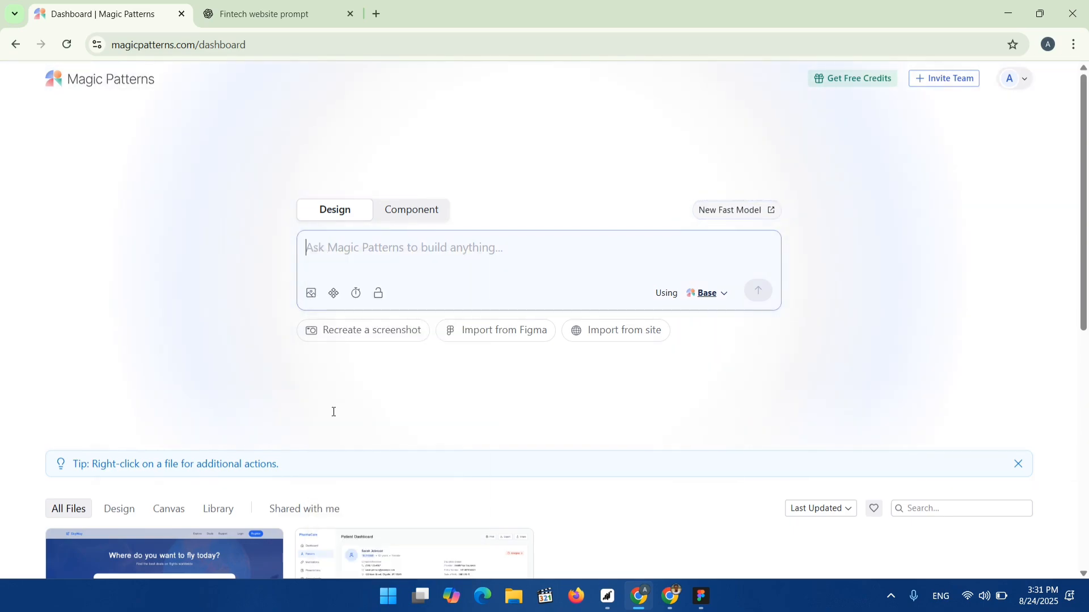
# Delete ChatGPT's introductory lines and the opening quotation mark from the start of the pasted prompt.
pyautogui.scroll(4, 388, 222)
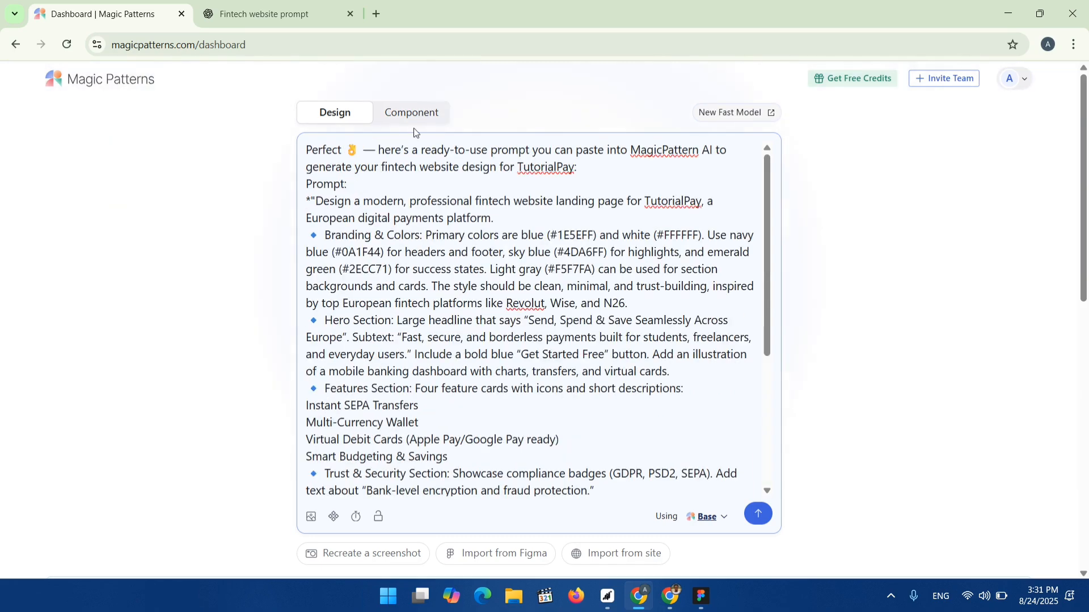
pyautogui.moveTo(351, 189); pyautogui.dragTo(273, 134)
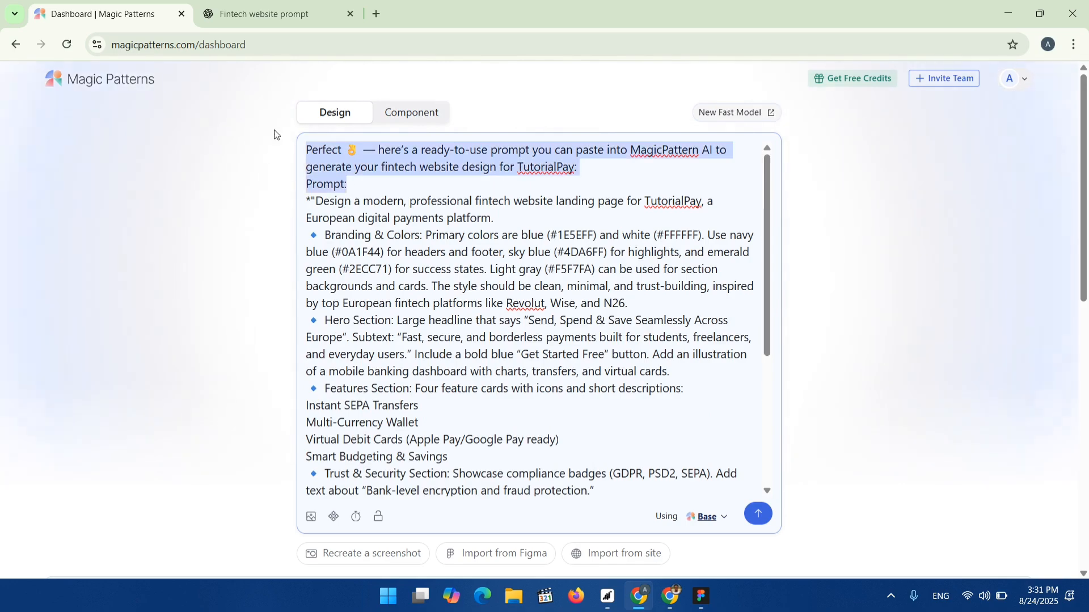
pyautogui.write('\\')
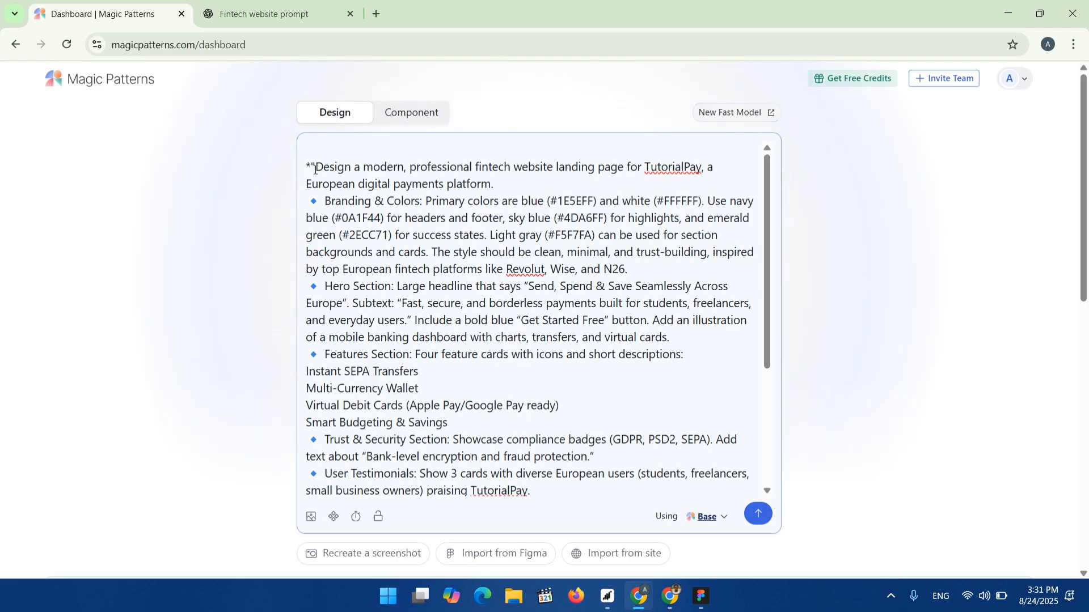
pyautogui.press('BackSpace')
pyautogui.press('BackSpace')
pyautogui.press('BackSpace')
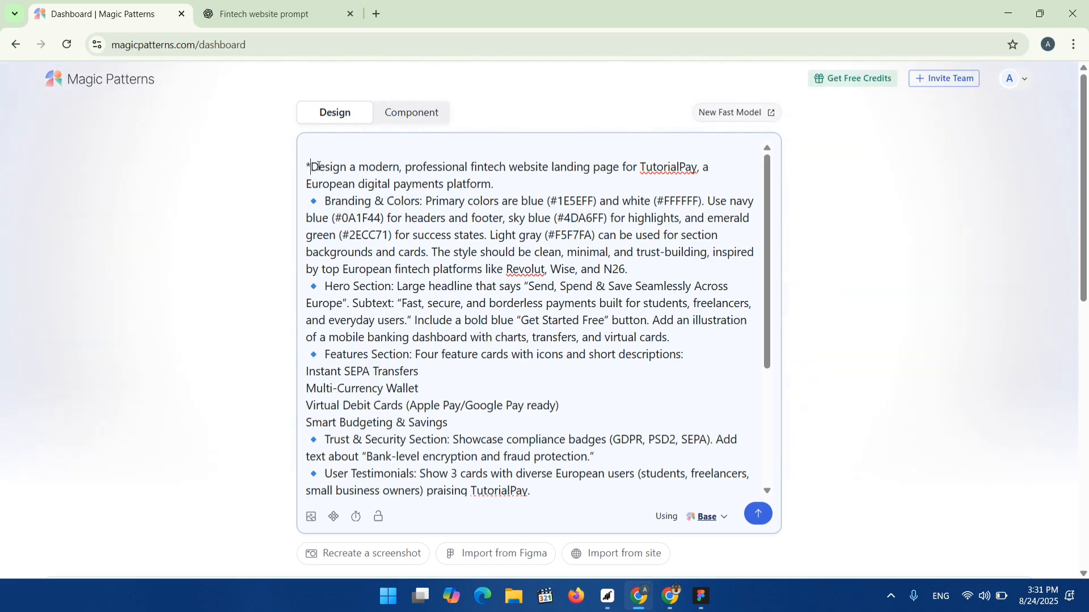
# Delete ChatGPT's closing remarks that follow the typography line at the end of the prompt.
pyautogui.scroll(-13, 532, 238)
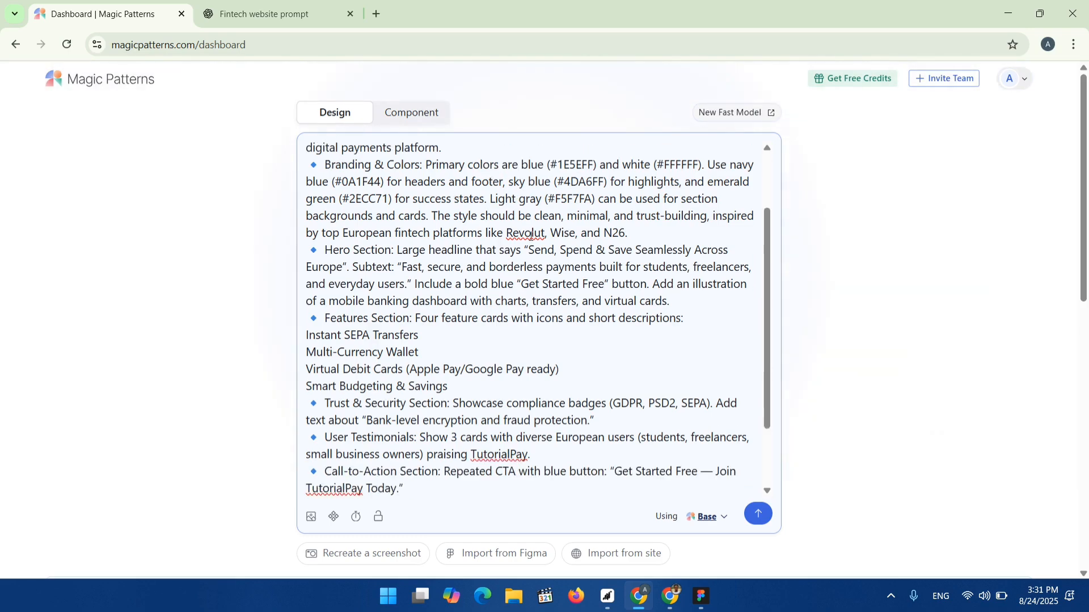
pyautogui.scroll(10, 534, 232)
pyautogui.scroll(-2, 511, 267)
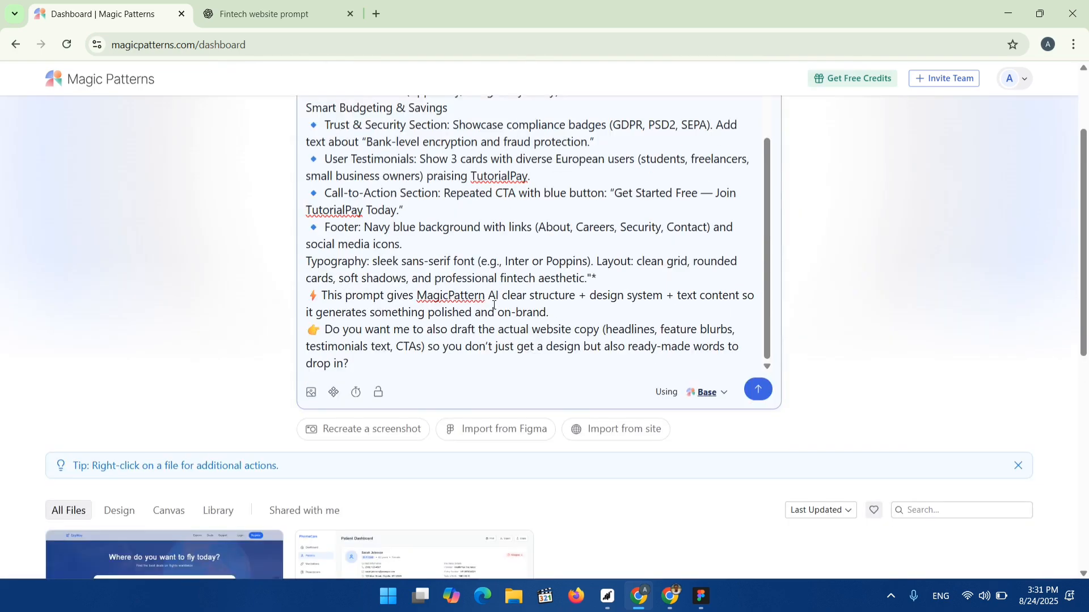
pyautogui.scroll(3, 496, 301)
pyautogui.scroll(-3, 497, 300)
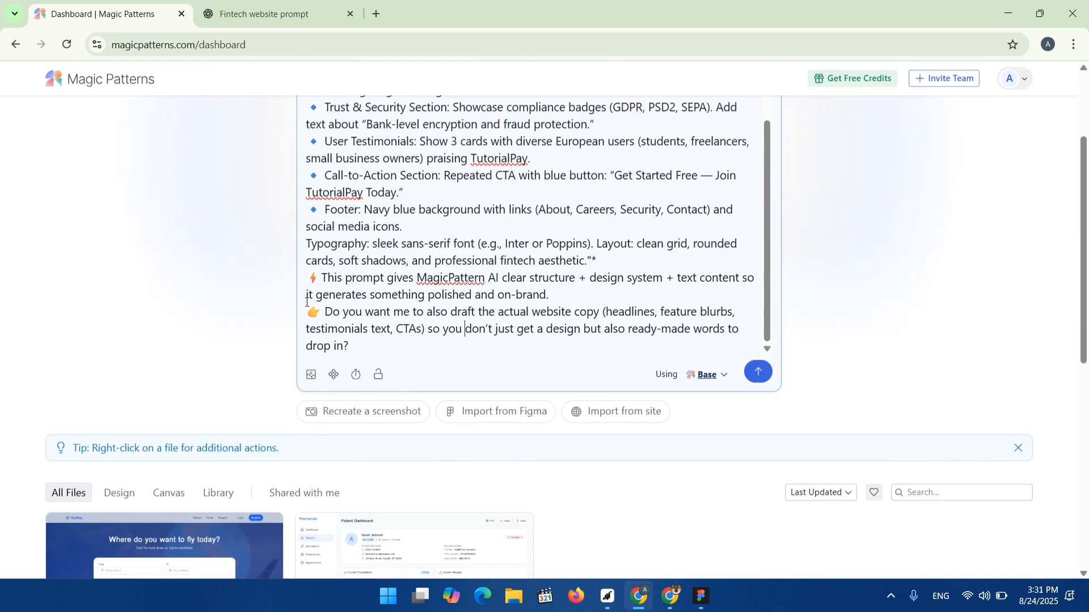
pyautogui.scroll(2, 351, 232)
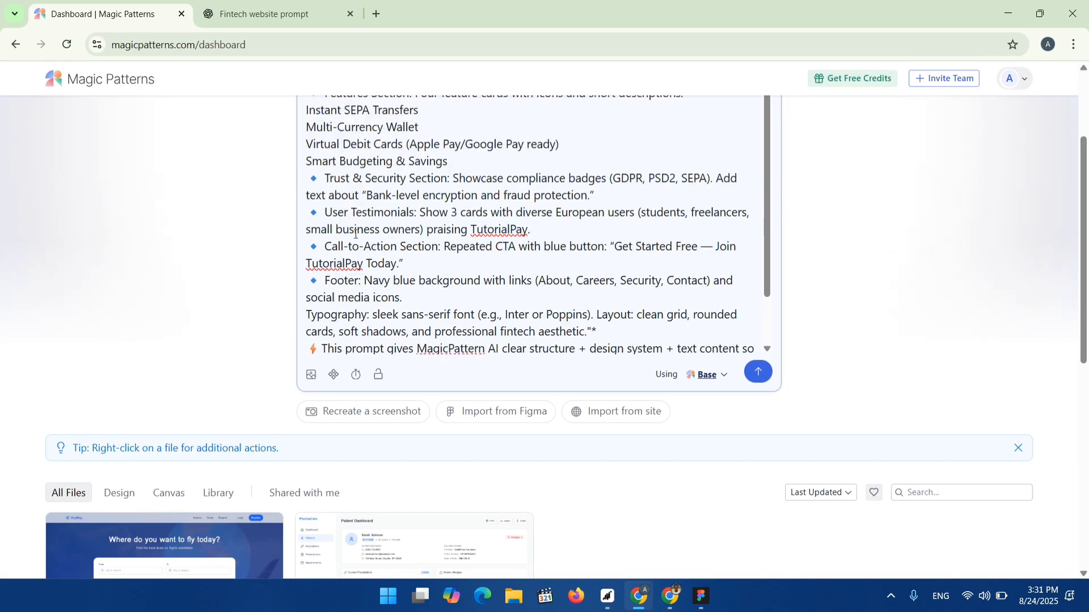
pyautogui.scroll(-2, 357, 216)
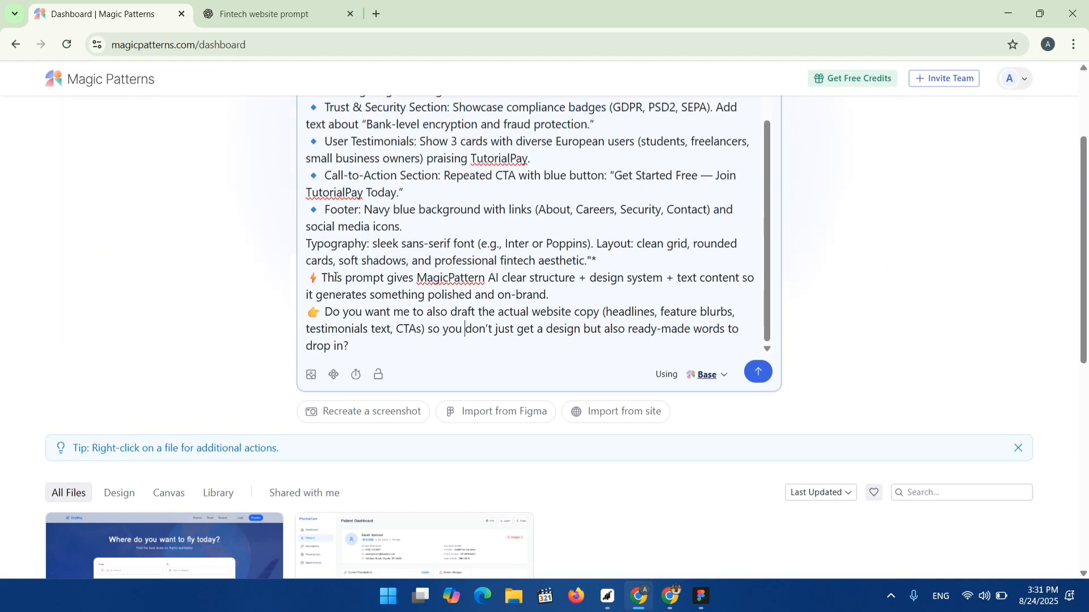
pyautogui.scroll(-1, 359, 277)
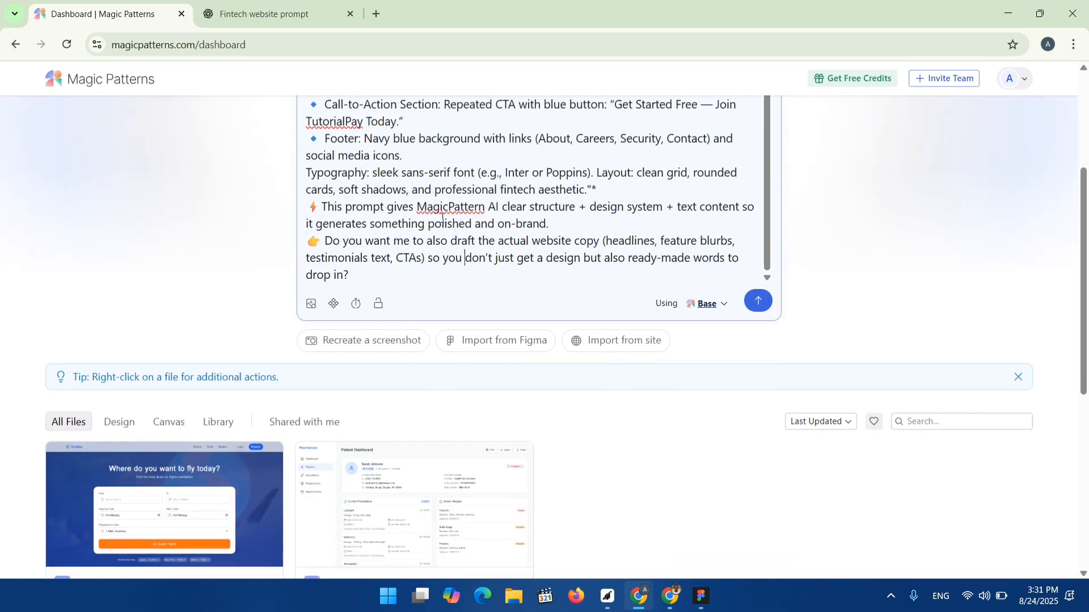
pyautogui.scroll(2, 451, 219)
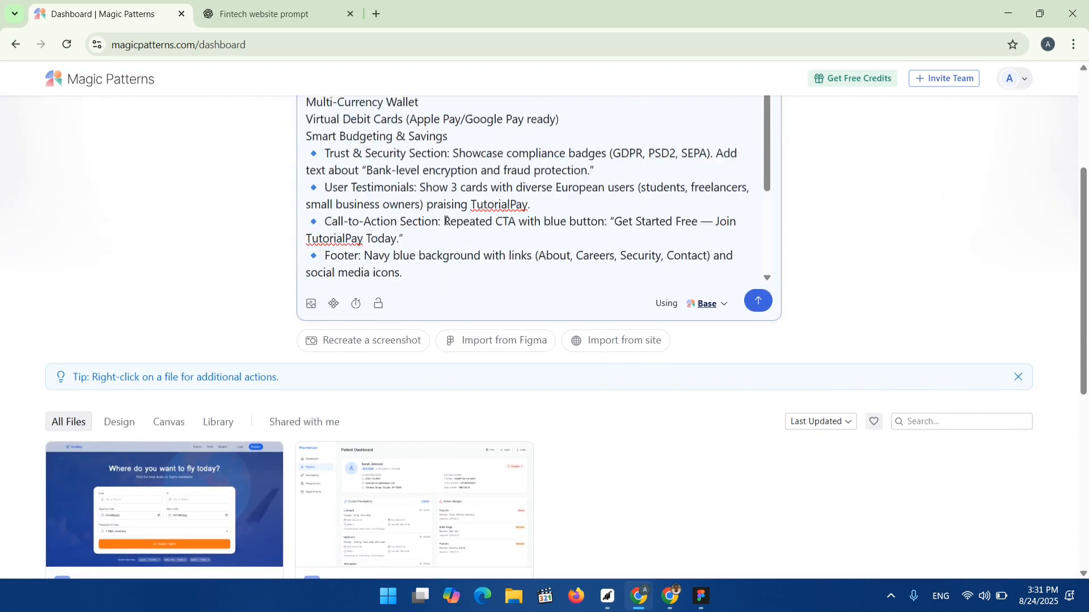
pyautogui.scroll(-2, 445, 220)
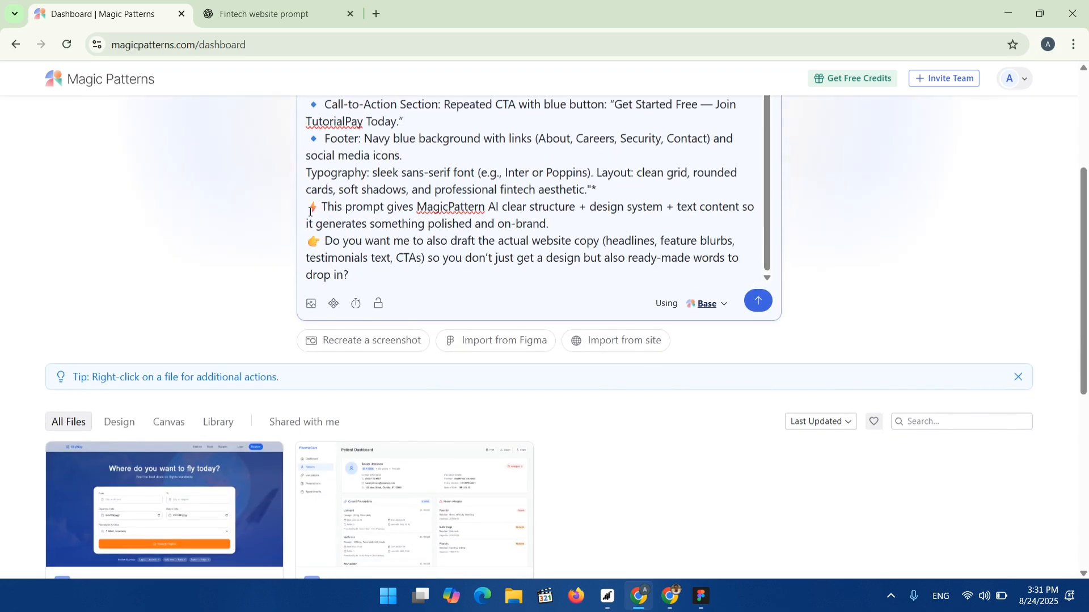
pyautogui.moveTo(311, 212); pyautogui.dragTo(372, 277)
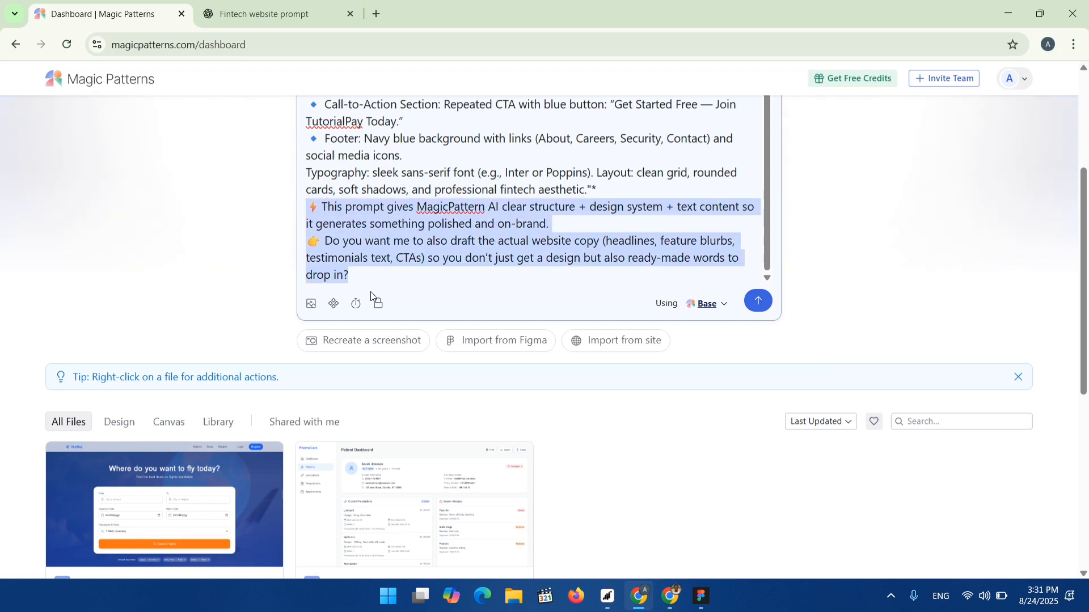
pyautogui.press('BackSpace')
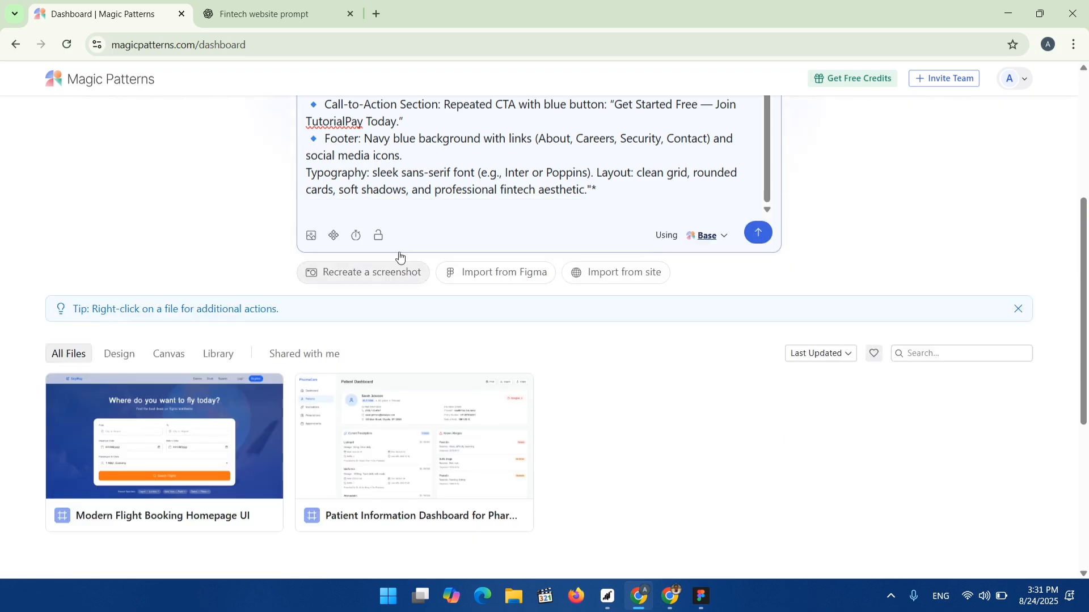
# Remove the trailing asterisk and closing quotation mark from the end of the prompt.
pyautogui.scroll(1, 363, 196)
pyautogui.scroll(-2, 340, 195)
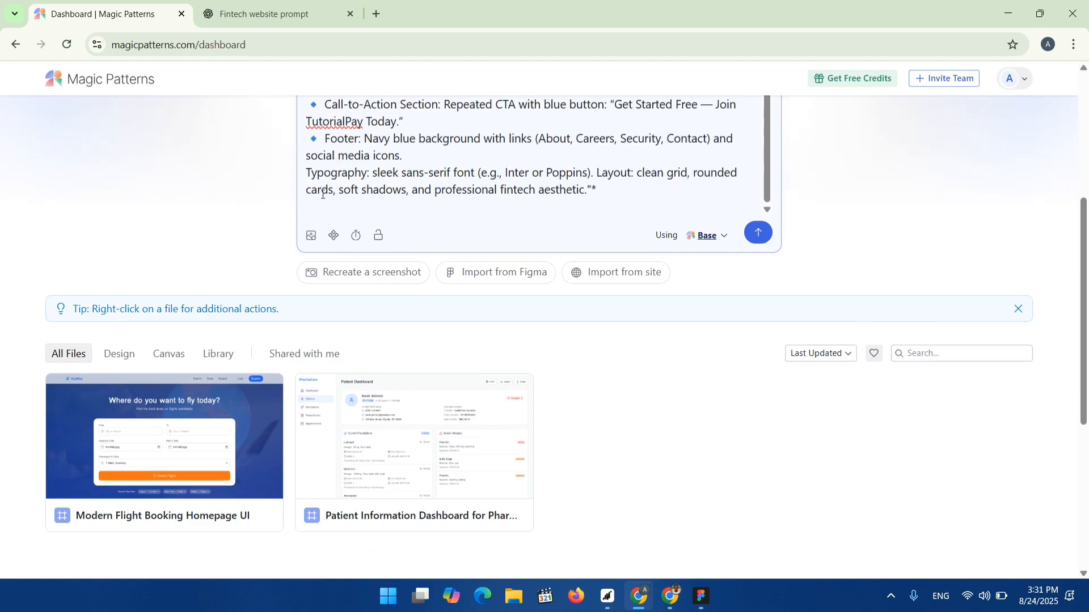
pyautogui.press('BackSpace')
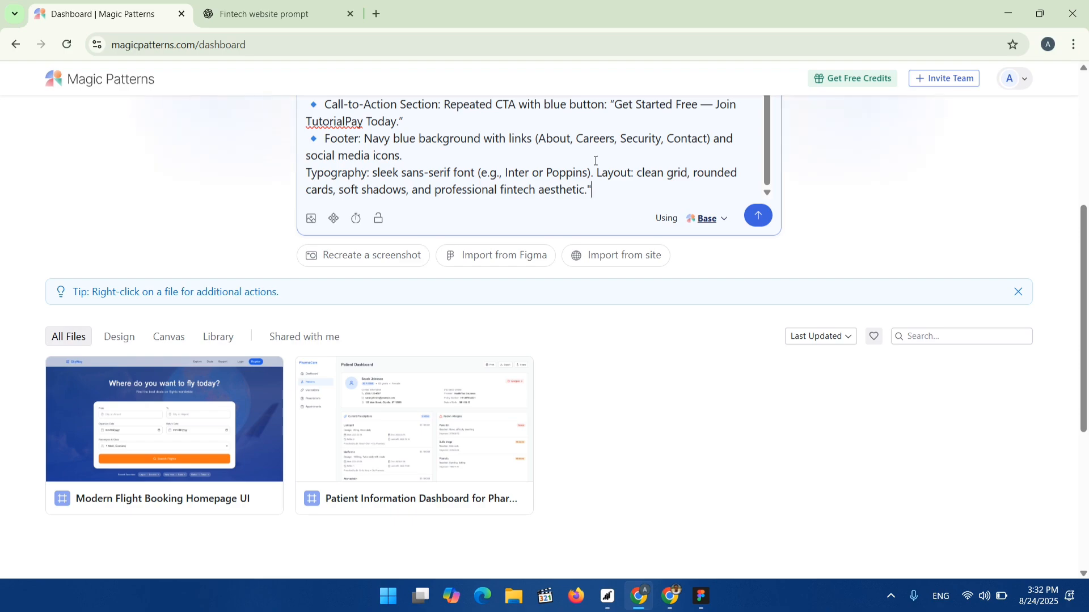
pyautogui.press('BackSpace')
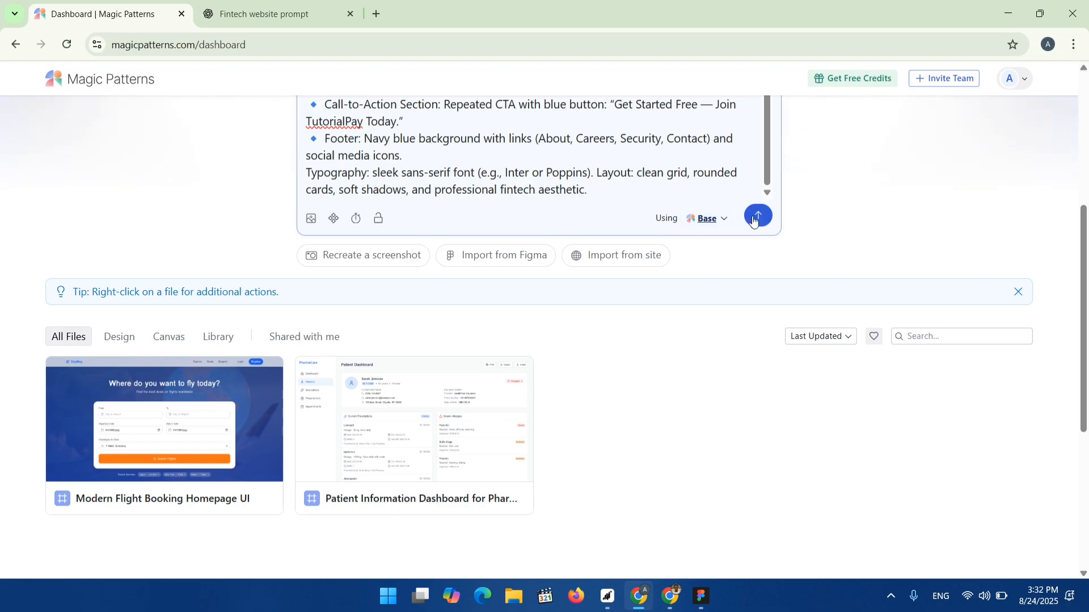
# Select the Base preset and submit the TutorialPay prompt to generate the landing page design.
pyautogui.click(719, 222)
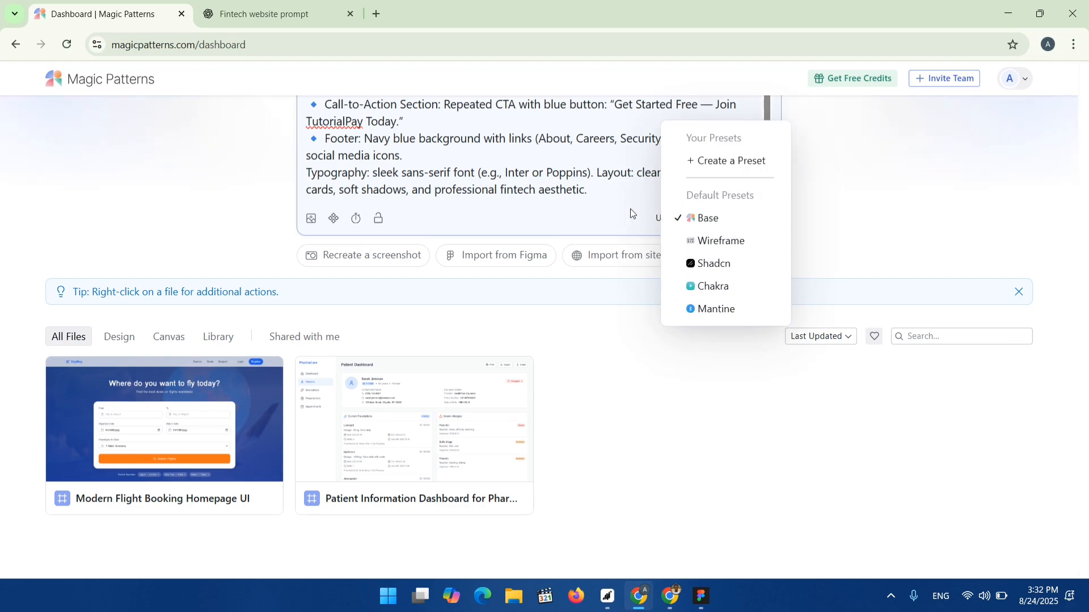
pyautogui.click(674, 217)
pyautogui.scroll(2, 672, 207)
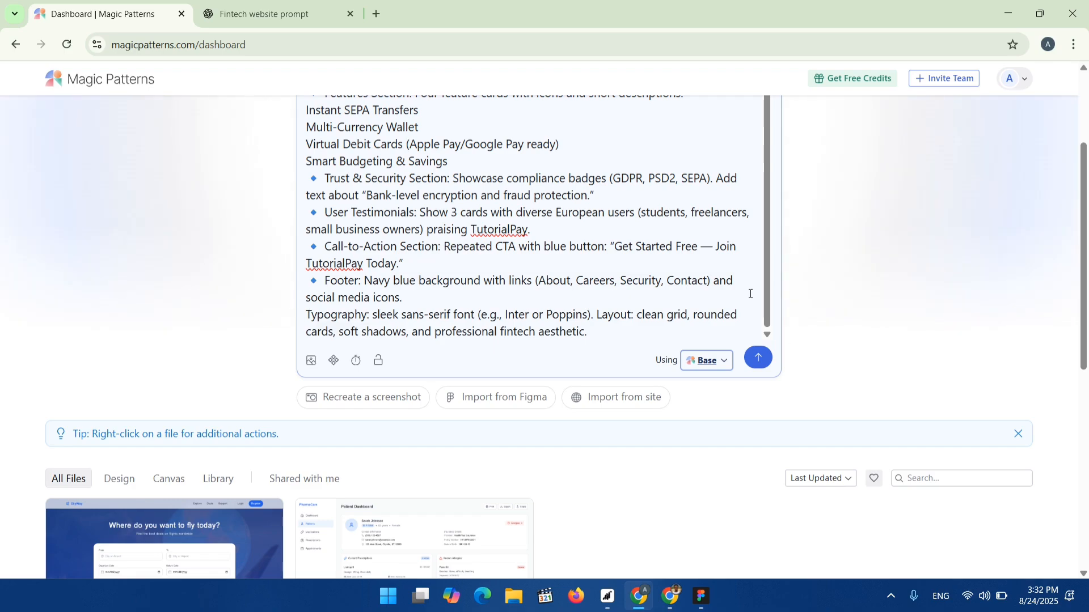
pyautogui.click(758, 358)
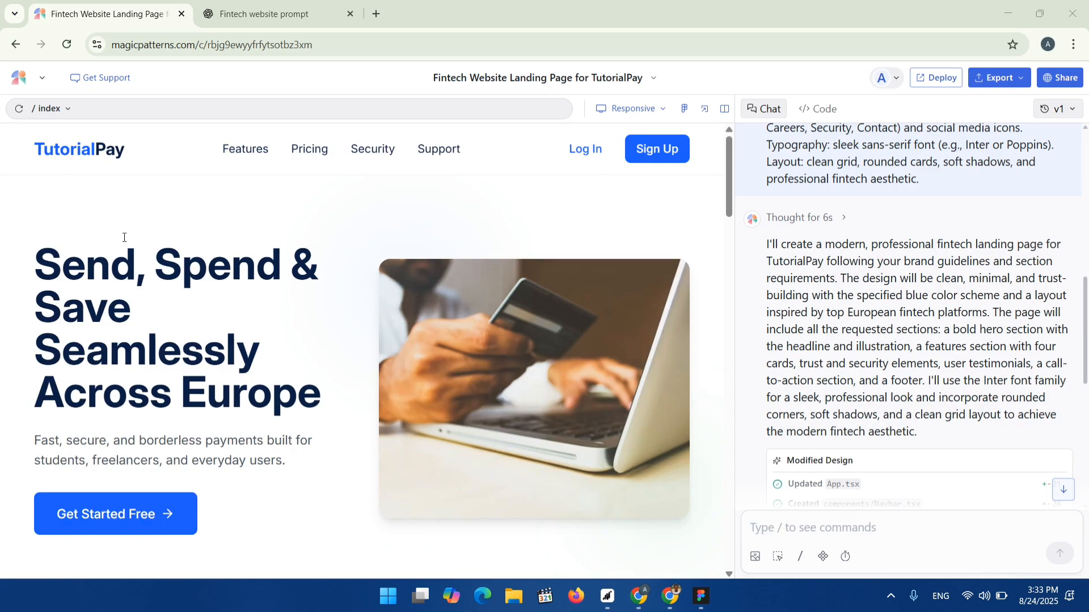
# Scroll through the generated TutorialPay landing page to review its hero, features, security, testimonials and footer sections.
pyautogui.scroll(-15, 177, 300)
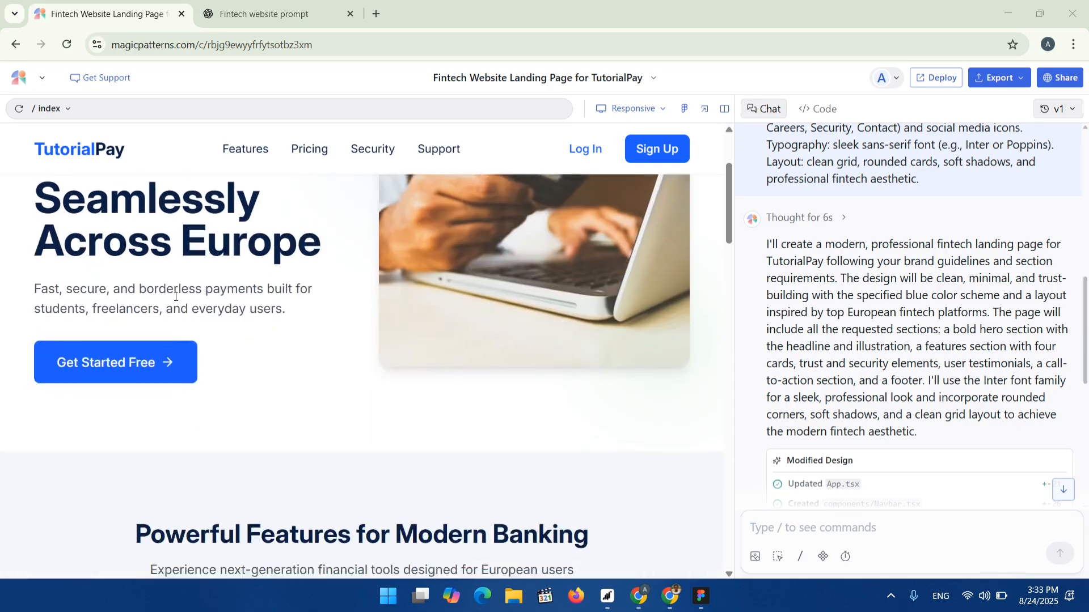
pyautogui.scroll(-15, 182, 304)
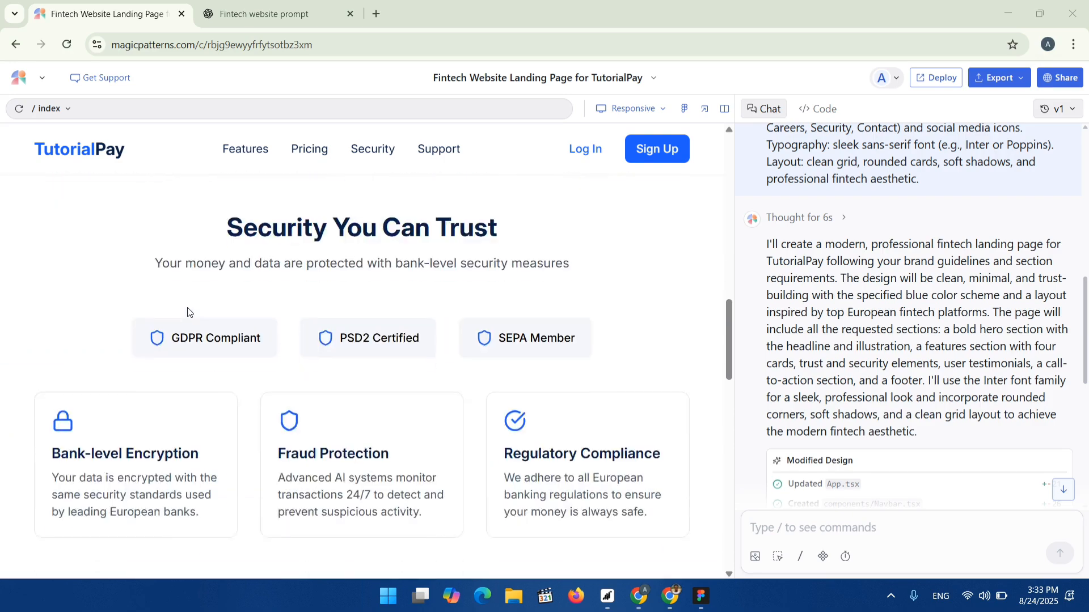
pyautogui.scroll(-2, 207, 317)
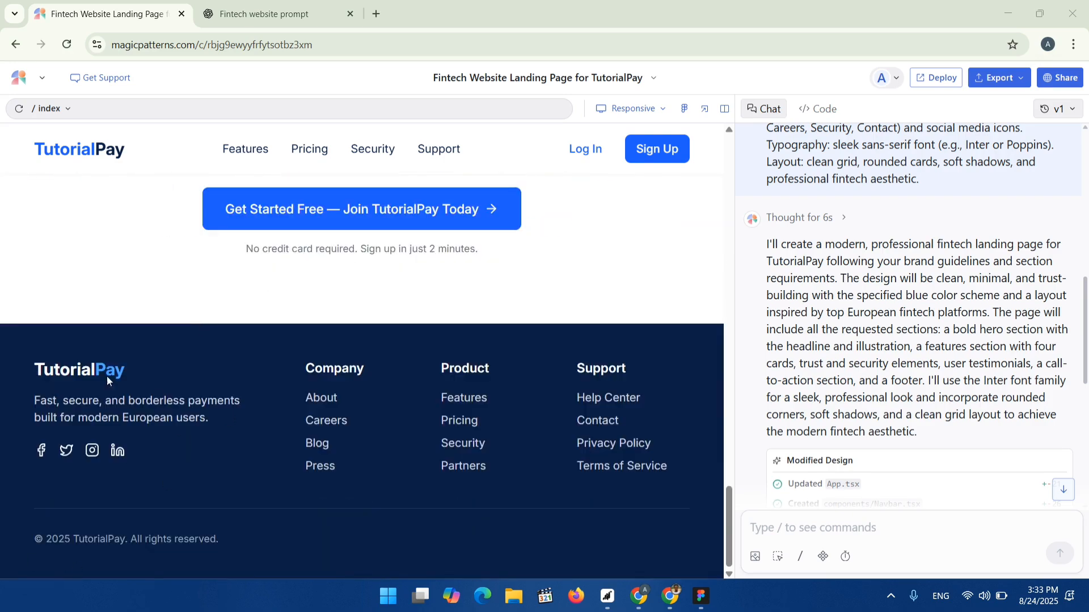
pyautogui.scroll(12, 223, 294)
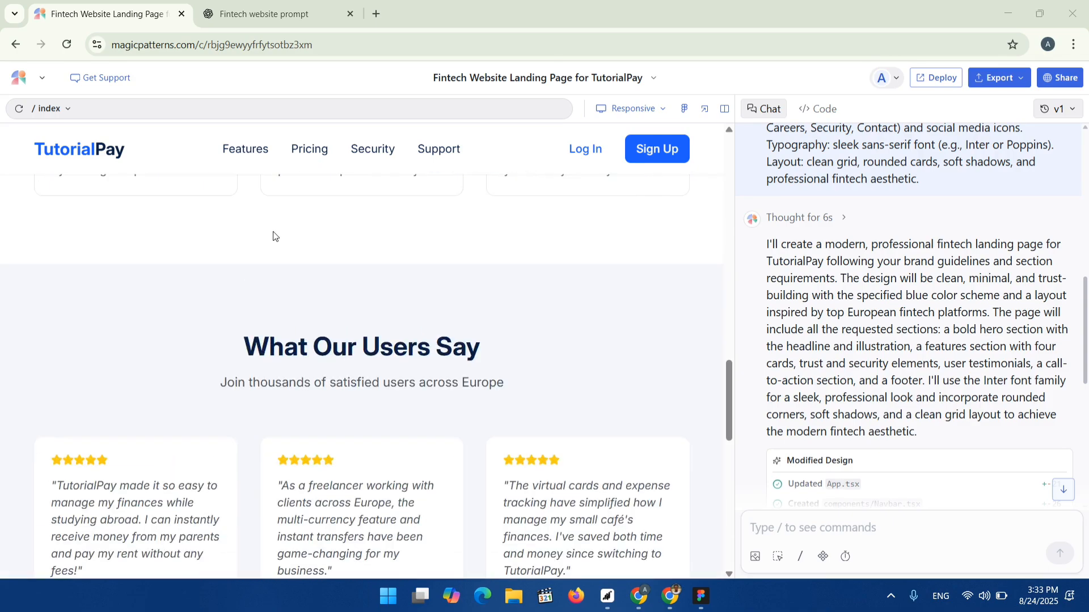
pyautogui.click(256, 154)
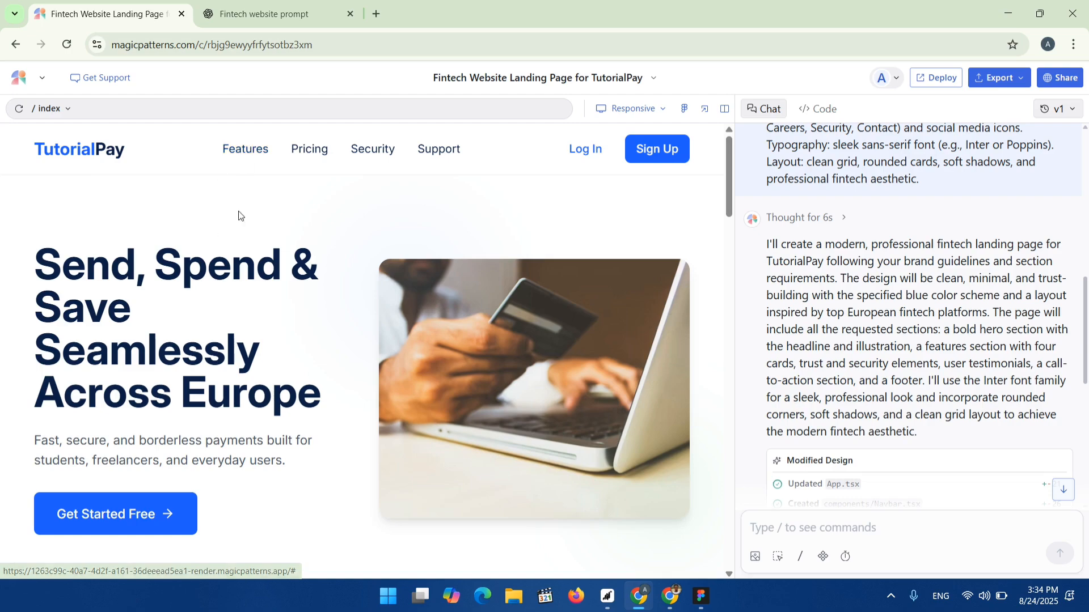
pyautogui.scroll(-3, 239, 248)
pyautogui.scroll(-10, 239, 249)
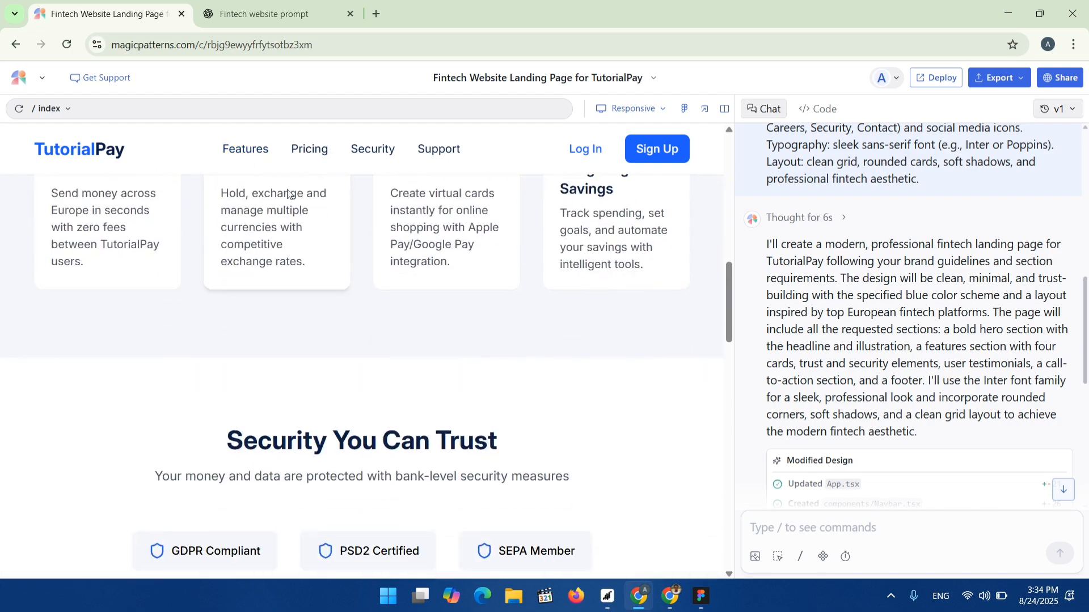
pyautogui.click(316, 150)
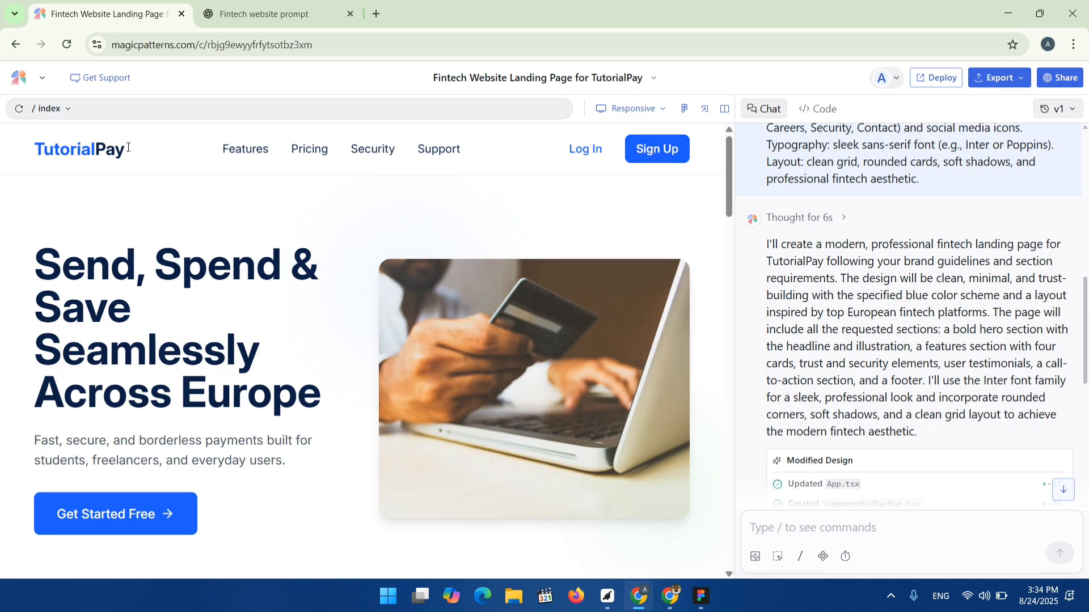
pyautogui.scroll(-10, 415, 273)
pyautogui.scroll(5, 437, 332)
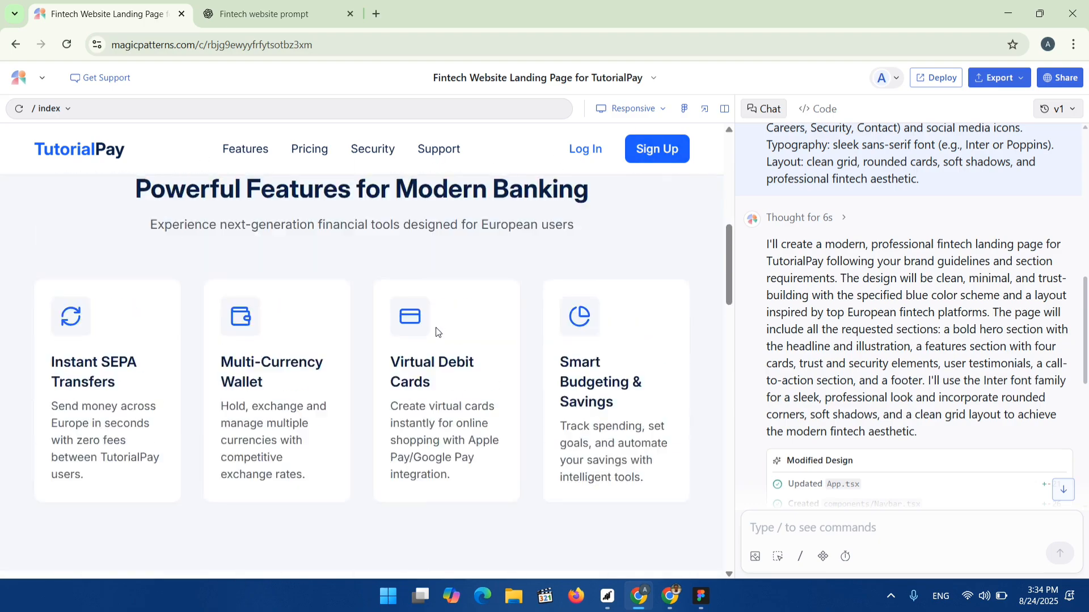
pyautogui.scroll(7, 437, 332)
pyautogui.scroll(-5, 301, 357)
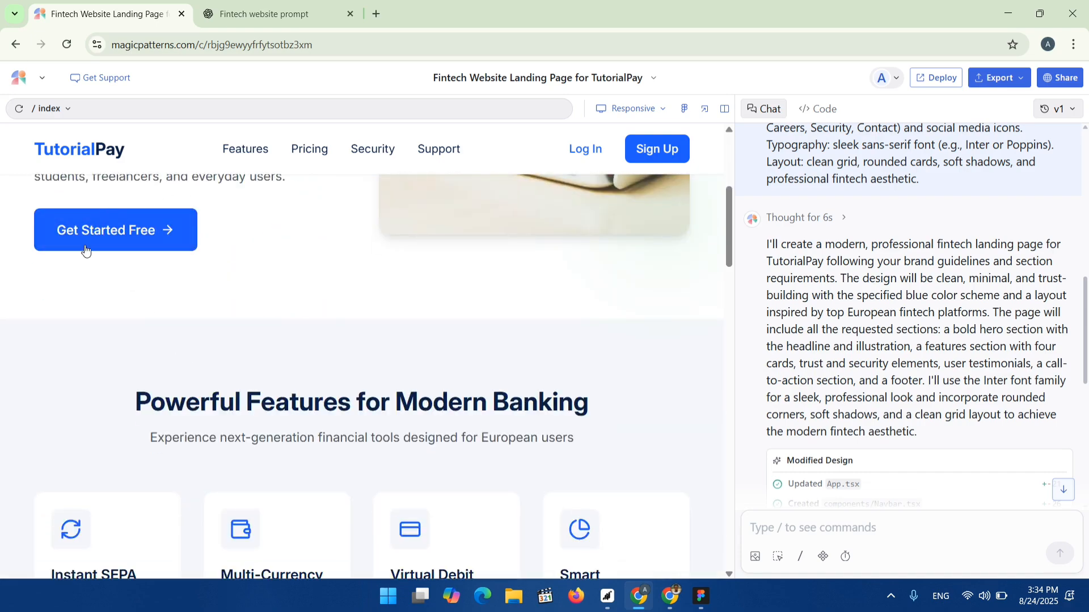
pyautogui.scroll(-2, 85, 249)
pyautogui.scroll(3, 152, 300)
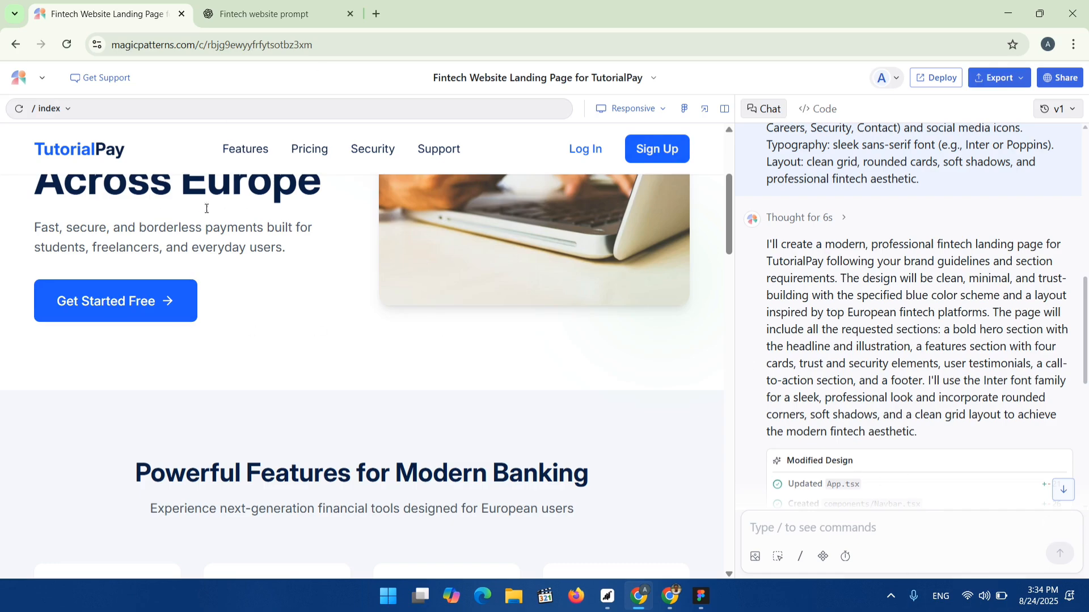
pyautogui.click(796, 533)
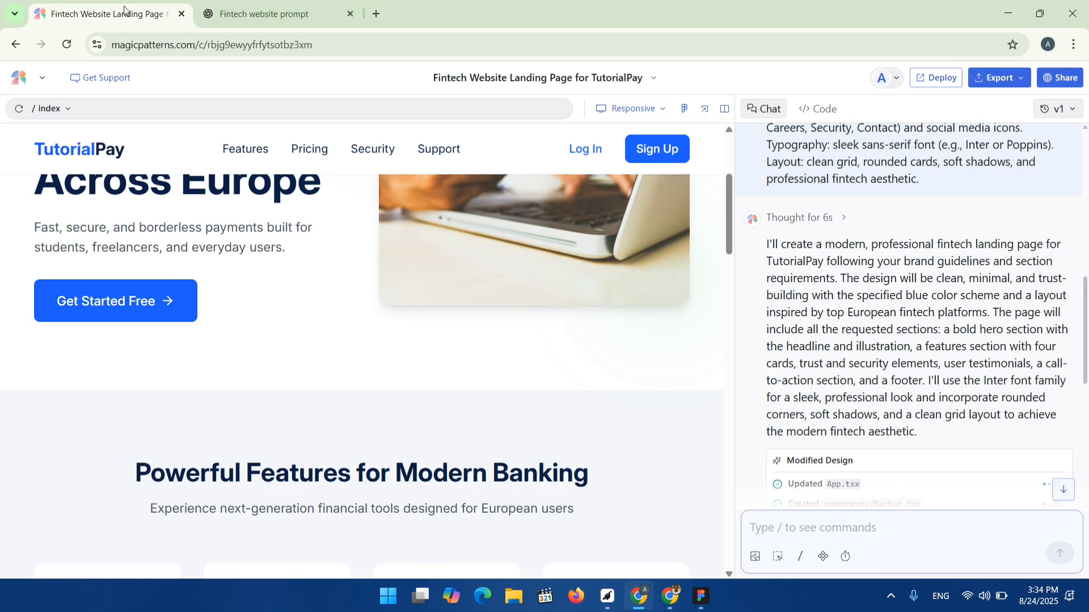
# Switch to the ChatGPT tab and review the TutorialPay website copy draft and prompt.
pyautogui.click(279, 12)
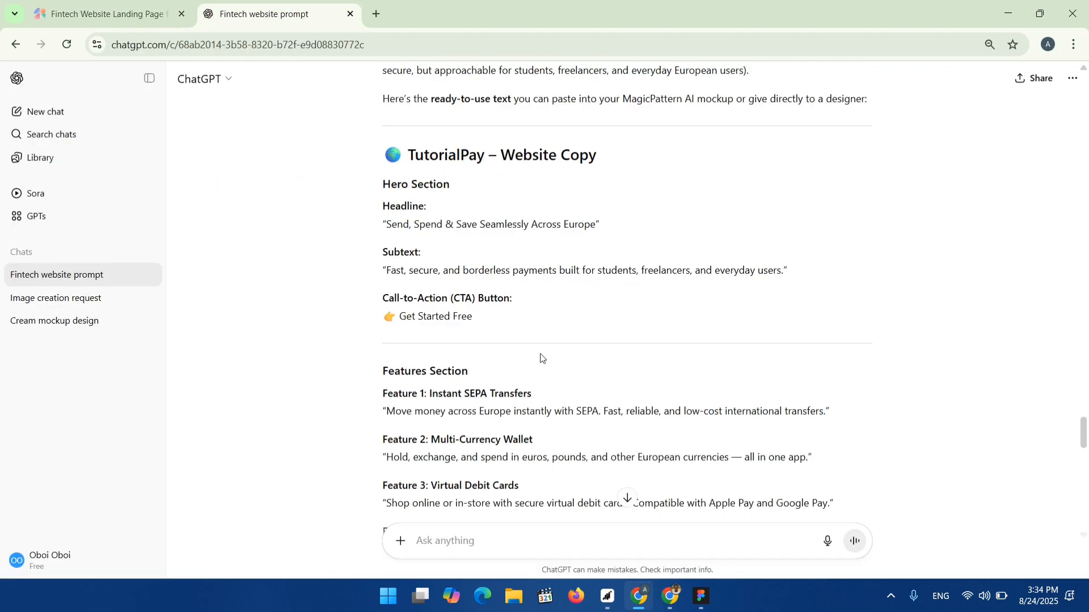
pyautogui.scroll(-10, 542, 357)
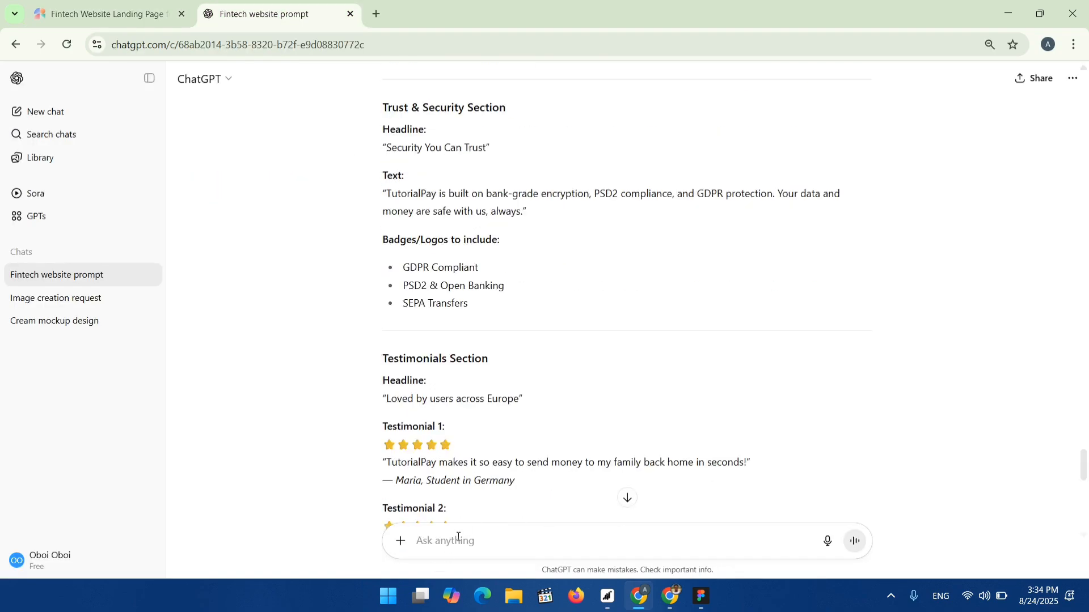
pyautogui.scroll(5, 534, 355)
pyautogui.scroll(10, 534, 354)
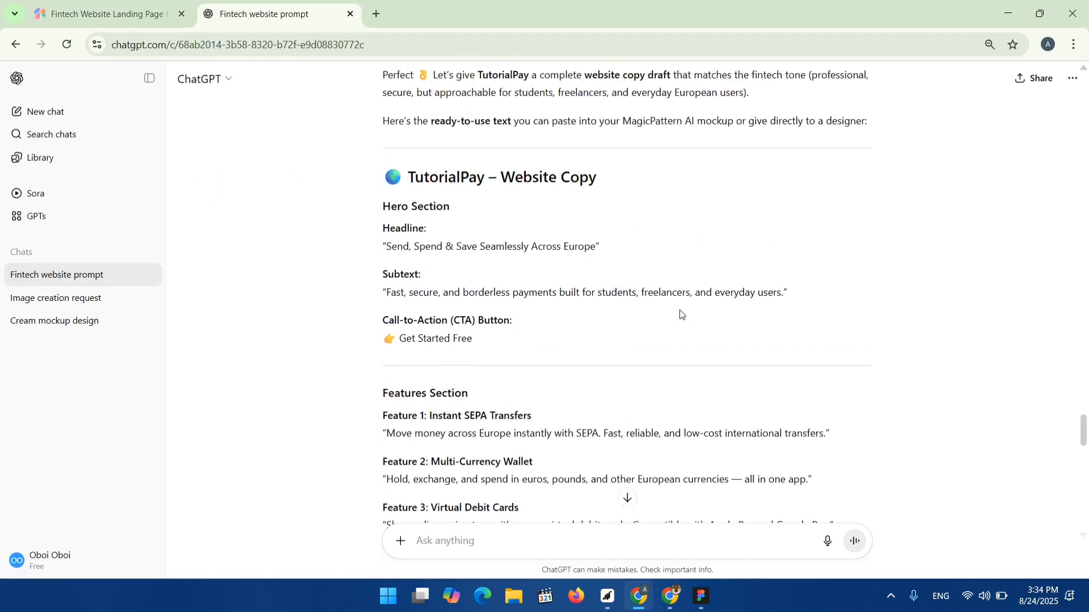
pyautogui.scroll(6, 476, 295)
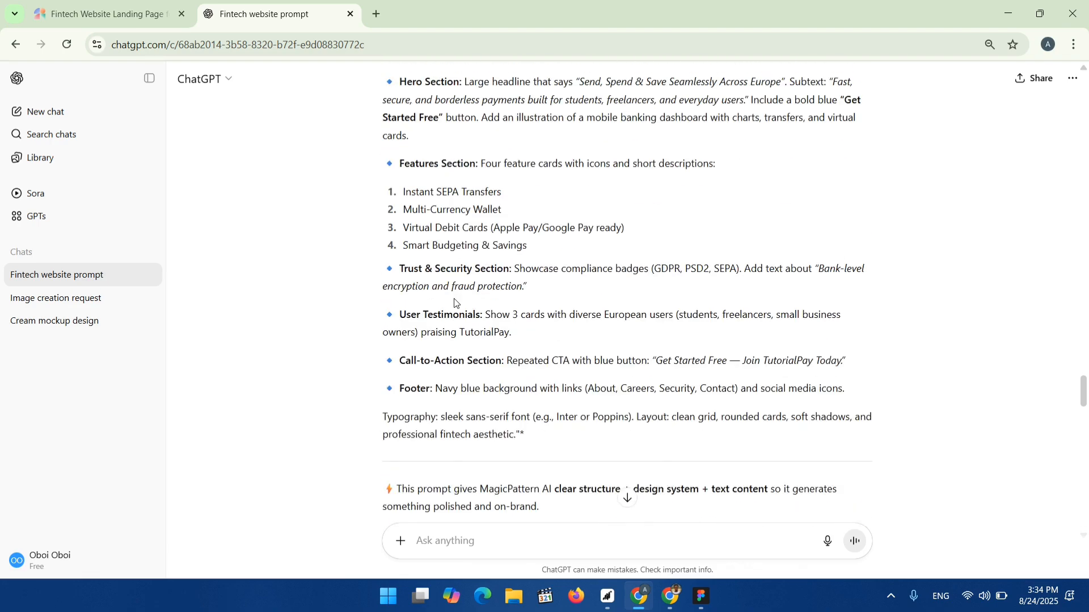
pyautogui.scroll(5, 439, 335)
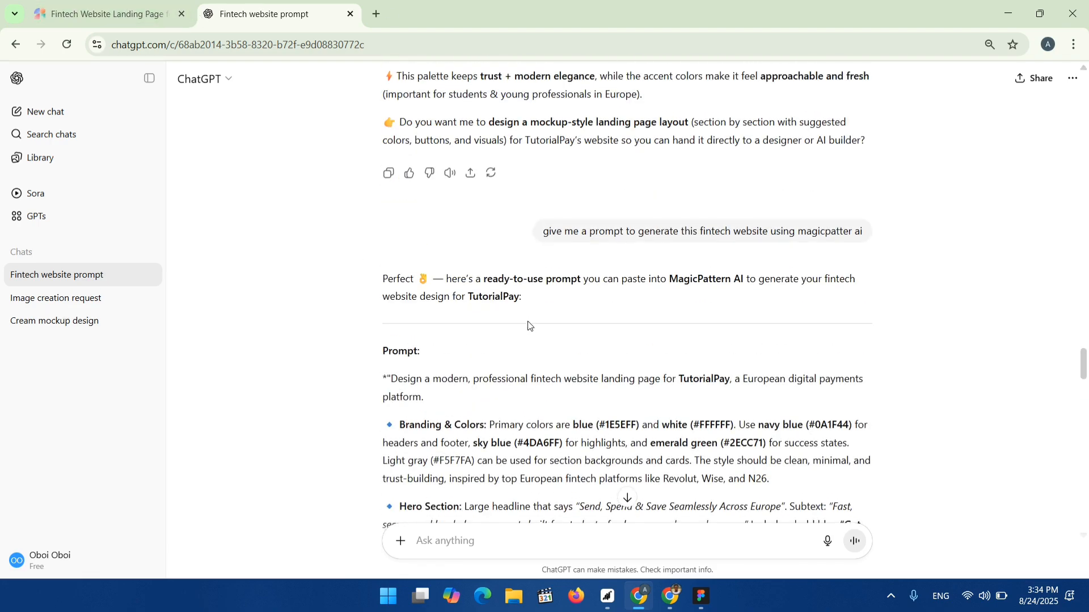
pyautogui.scroll(-8, 532, 287)
pyautogui.click(142, 13)
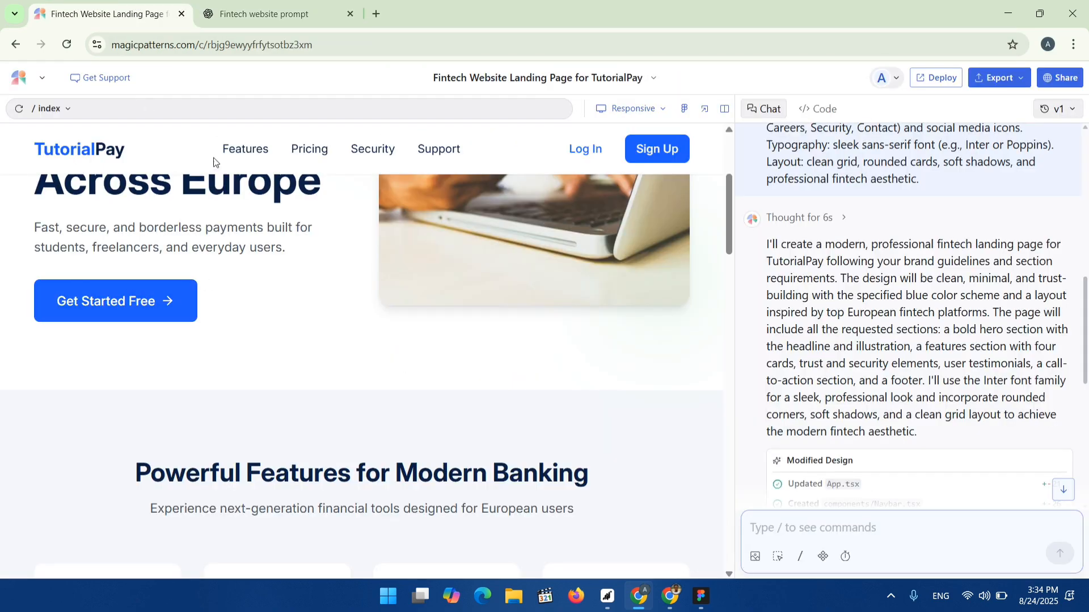
pyautogui.scroll(4, 214, 160)
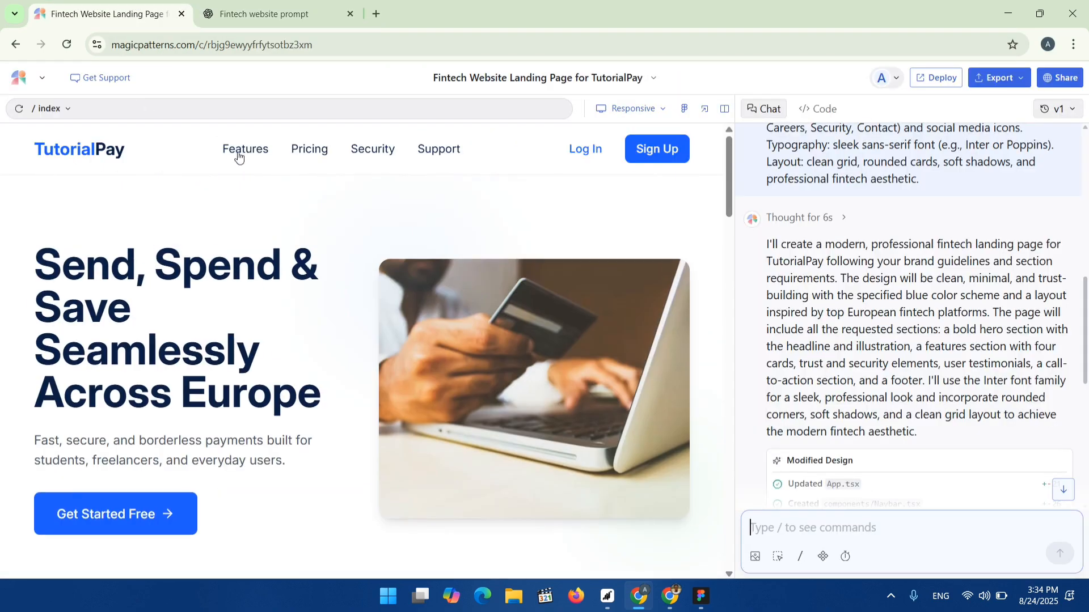
# Ask ChatGPT for a prompt to design the pricing section, login section and sign up section.
pyautogui.click(267, 13)
pyautogui.click(461, 536)
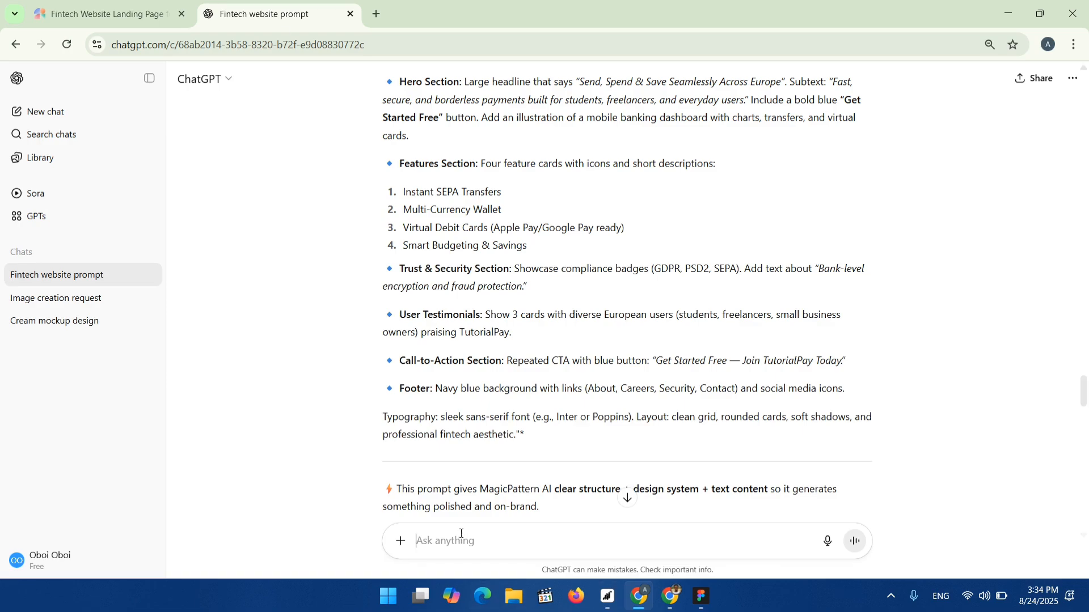
pyautogui.write('de')
pyautogui.press('BackSpace')
pyautogui.write('a prompt to design for the pricing section')
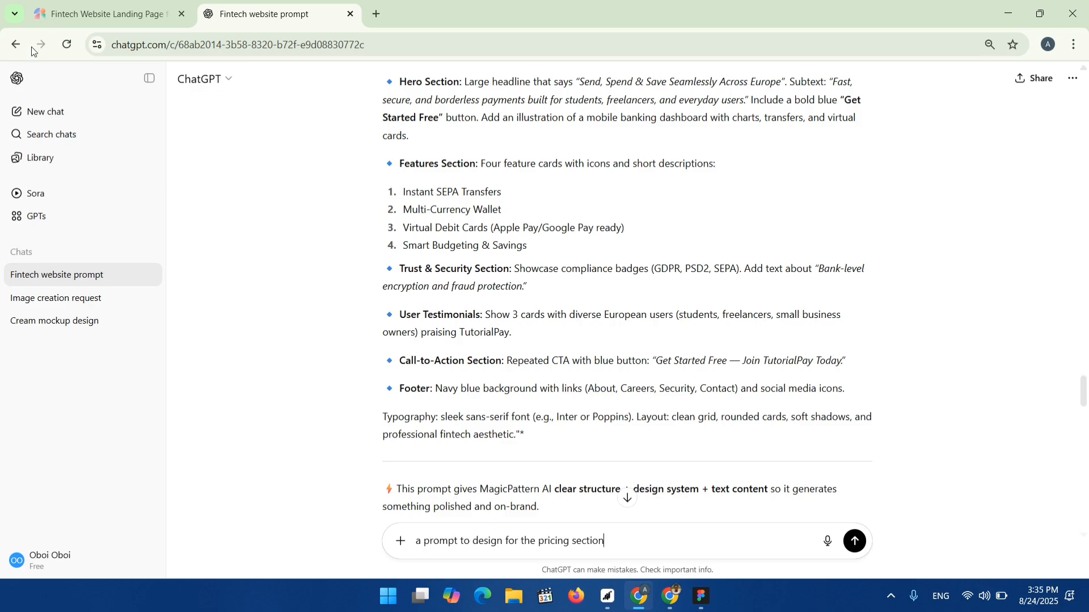
pyautogui.click(89, 8)
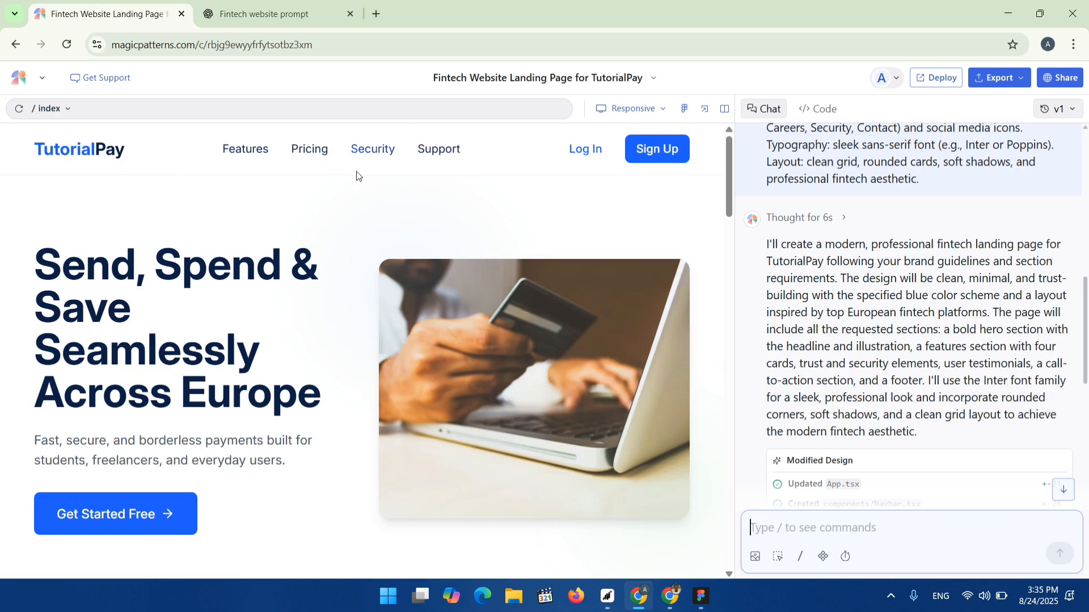
pyautogui.scroll(-10, 64, 521)
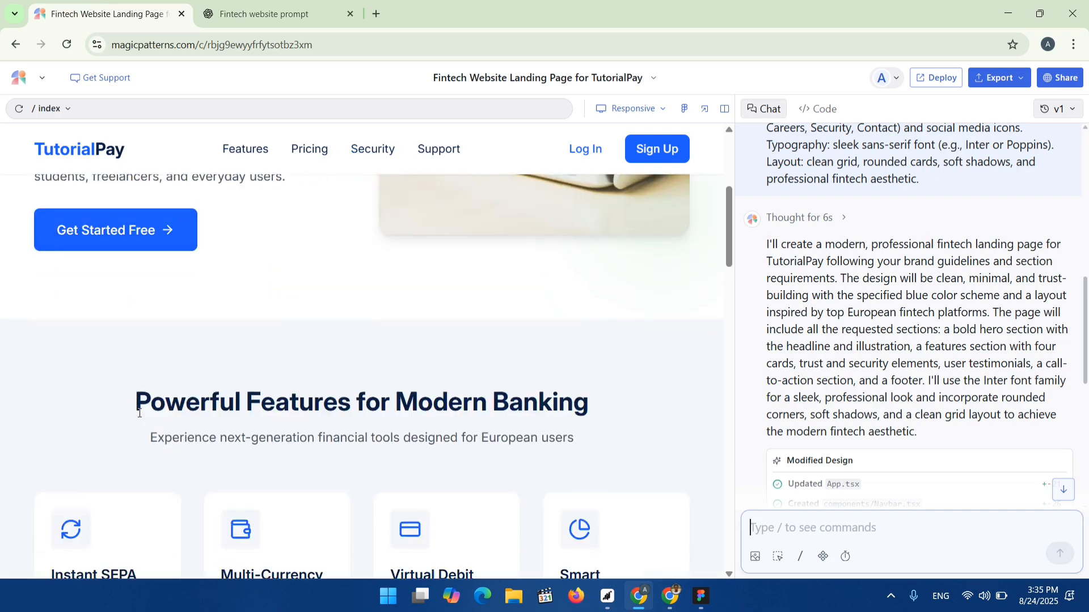
pyautogui.scroll(9, 442, 277)
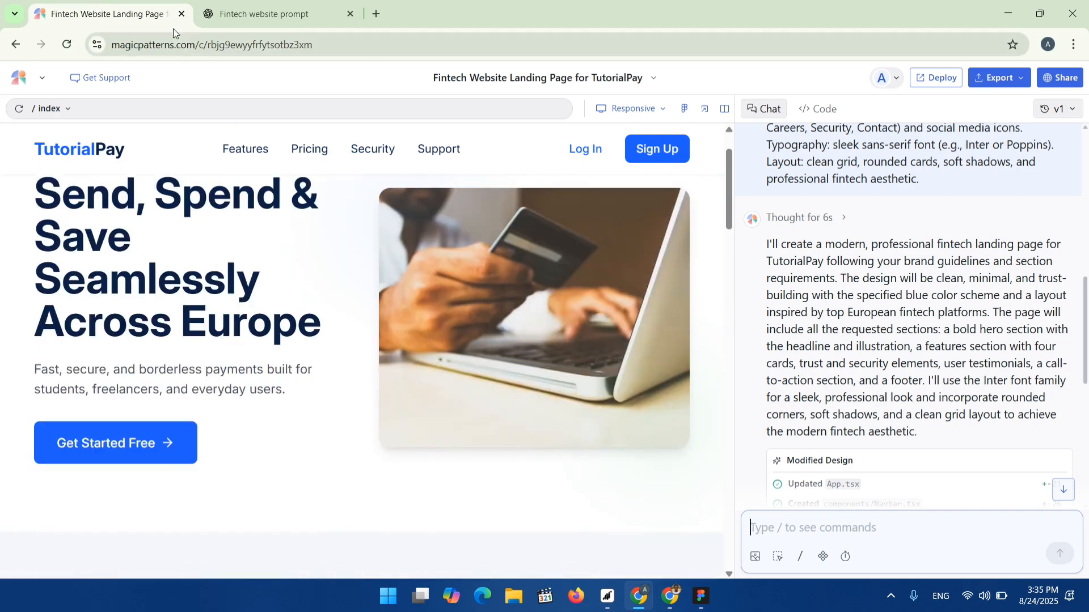
pyautogui.click(266, 13)
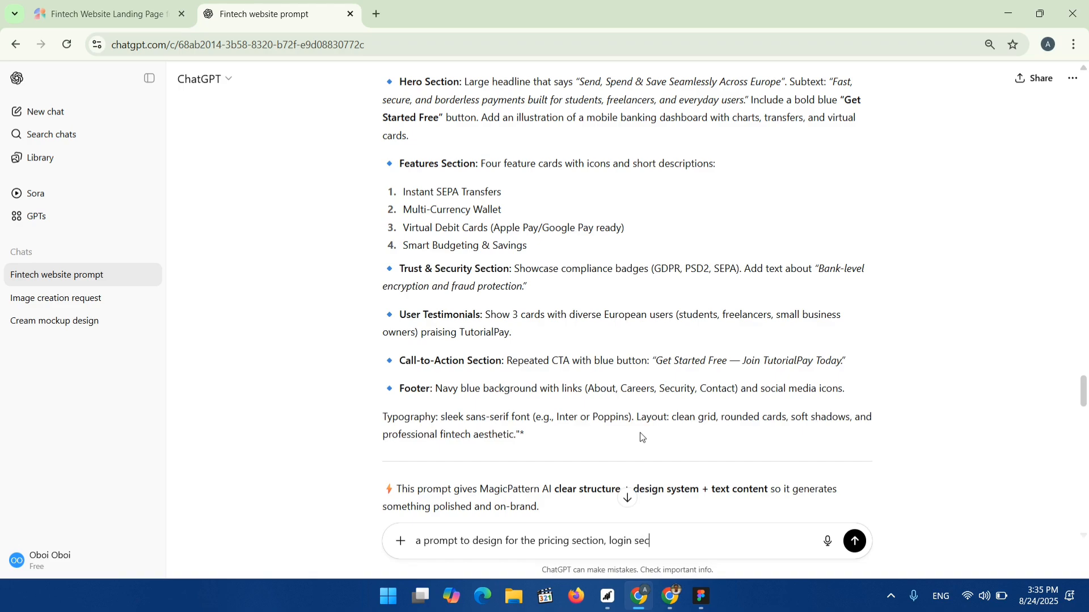
pyautogui.press('BackSpace')
pyautogui.click(49, 2)
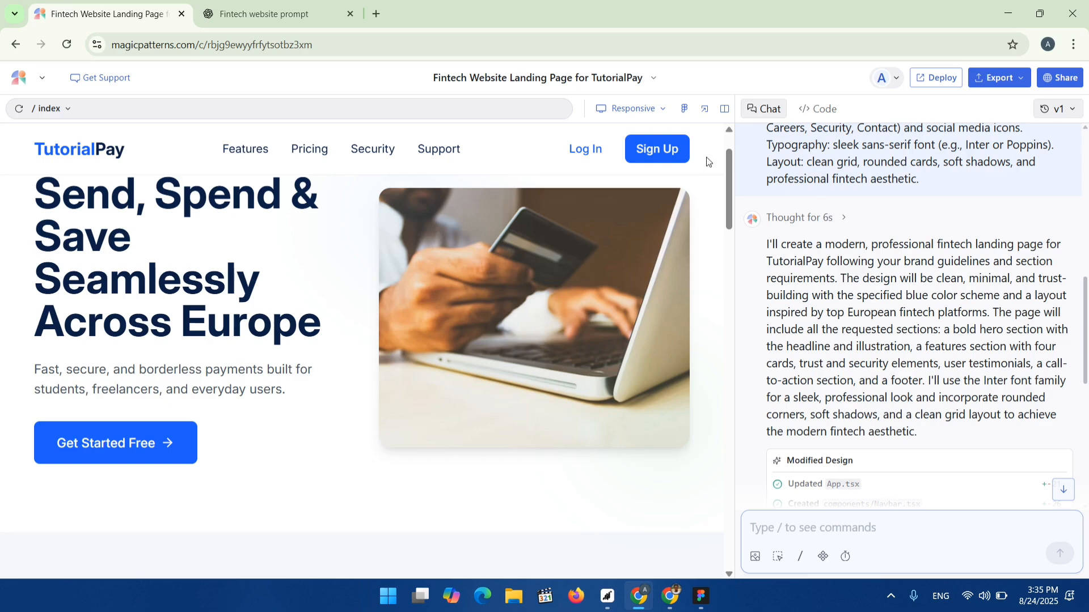
pyautogui.click(278, 14)
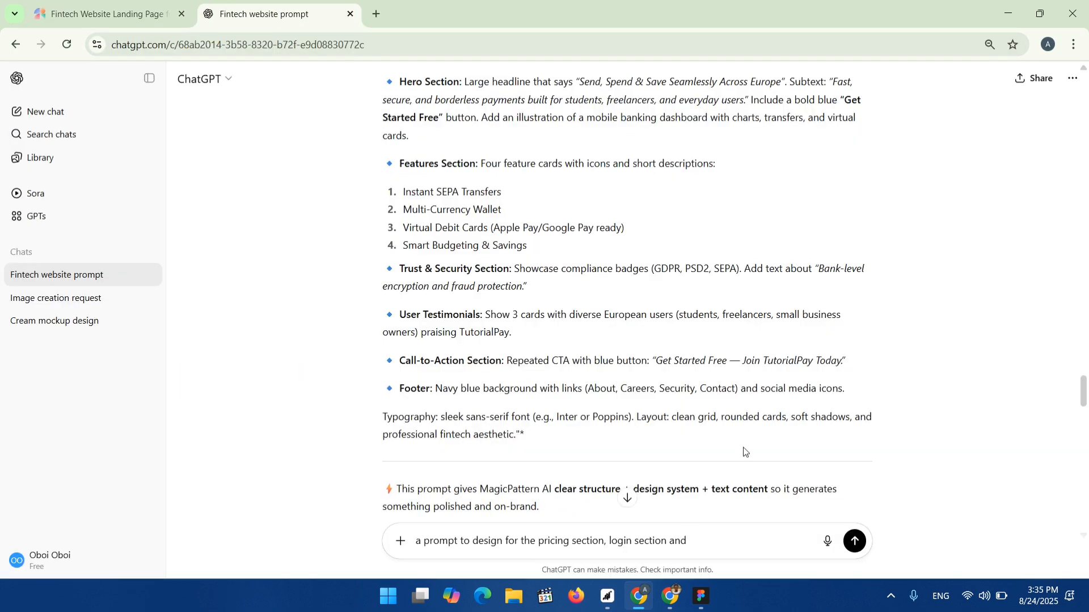
pyautogui.write('sign up section')
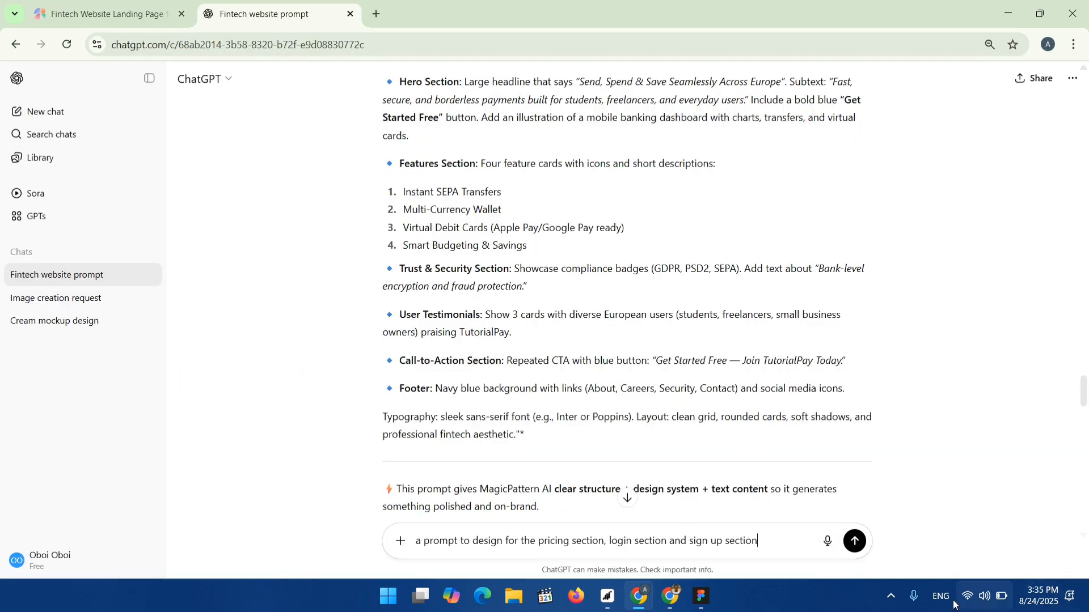
pyautogui.click(855, 541)
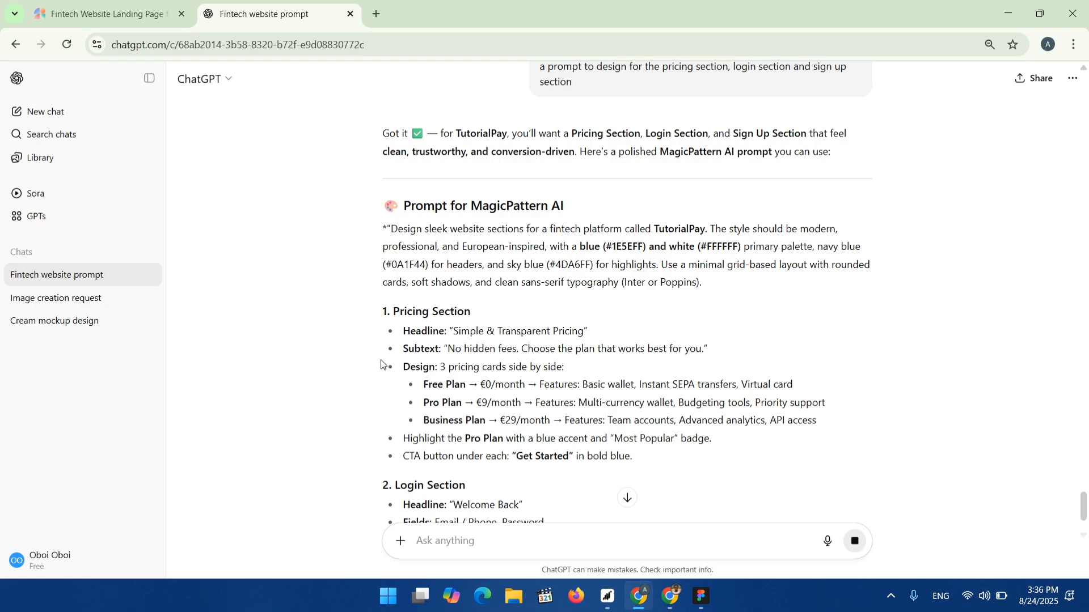
# Copy the Login Section specification from ChatGPT's reply and submit it in the Magic Patterns chat.
pyautogui.scroll(-3, 438, 402)
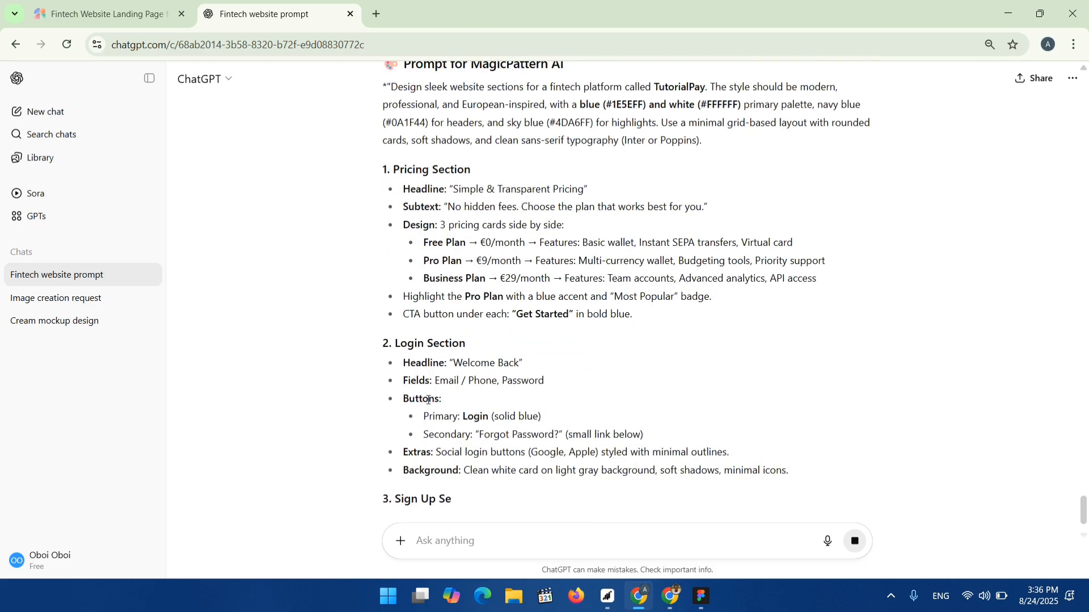
pyautogui.moveTo(396, 342); pyautogui.dragTo(790, 476)
pyautogui.hotkey('ctrl', 'c')
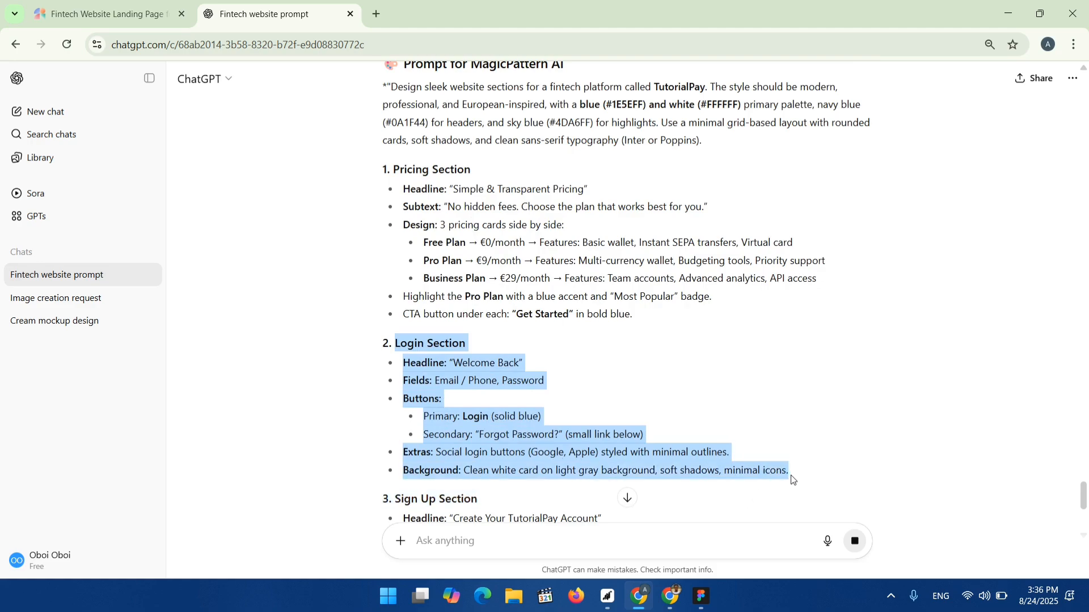
pyautogui.click(99, 13)
pyautogui.click(799, 536)
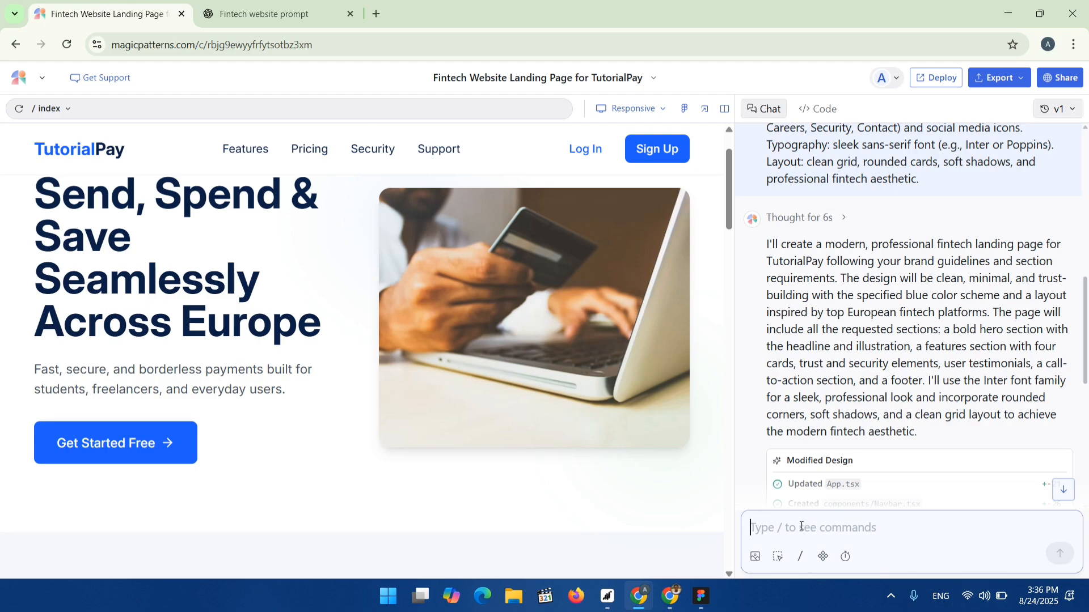
pyautogui.hotkey('ctrl', 'v')
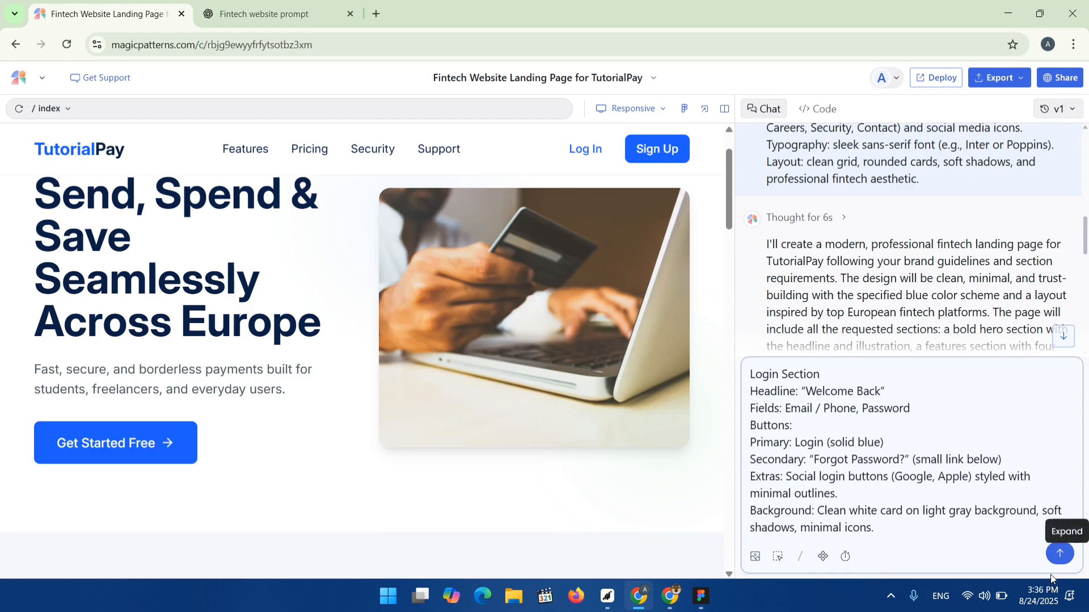
pyautogui.press('Return')
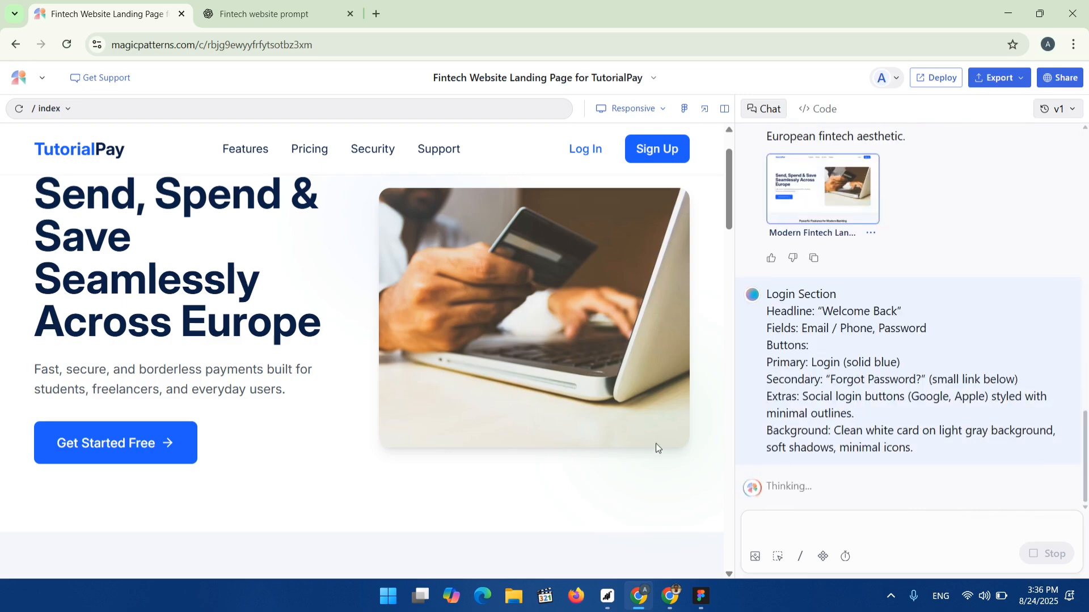
# Open the Export to Figma dialog for the design and copy its layer ID.
pyautogui.scroll(-5, 355, 301)
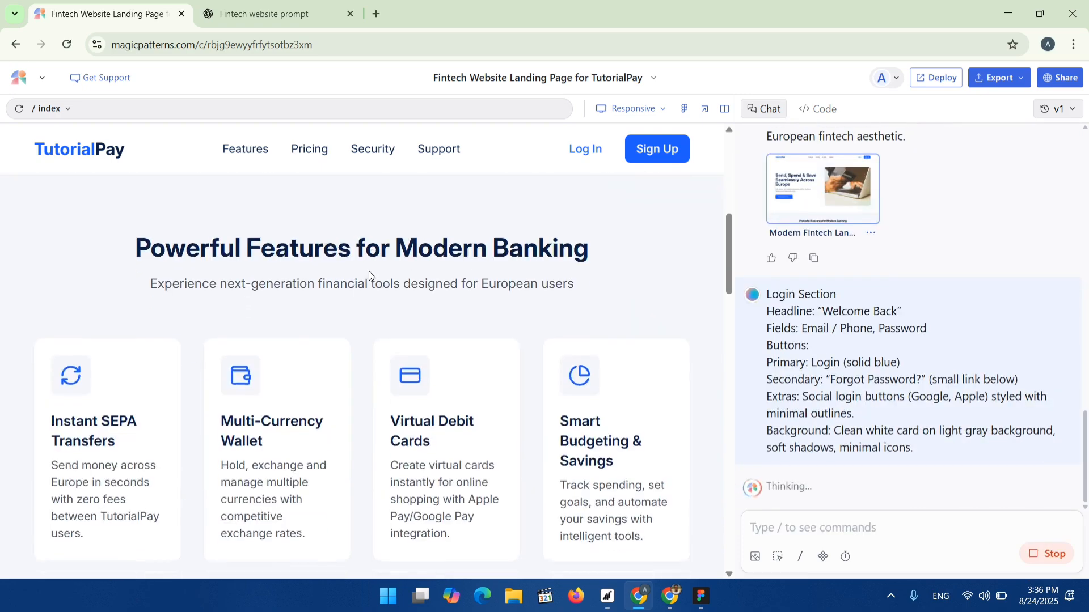
pyautogui.scroll(-5, 369, 272)
pyautogui.scroll(7, 370, 271)
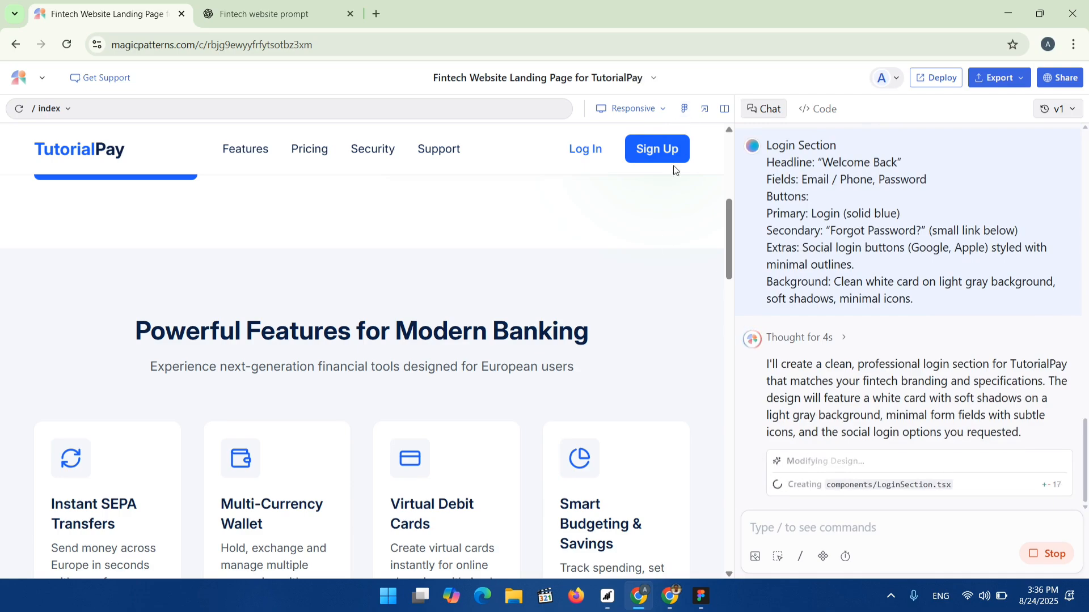
pyautogui.click(684, 110)
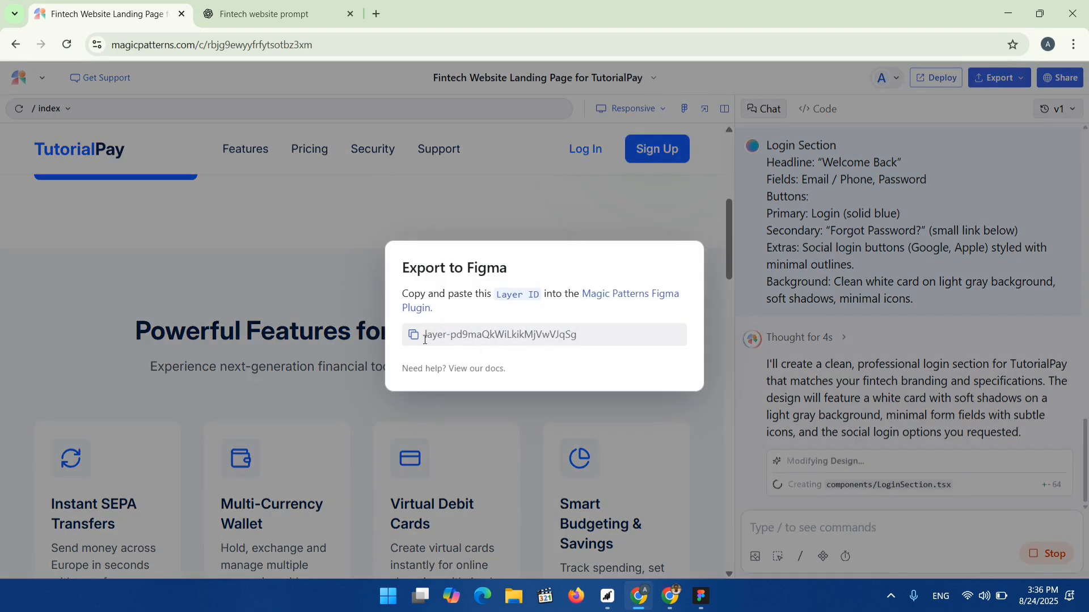
pyautogui.click(418, 340)
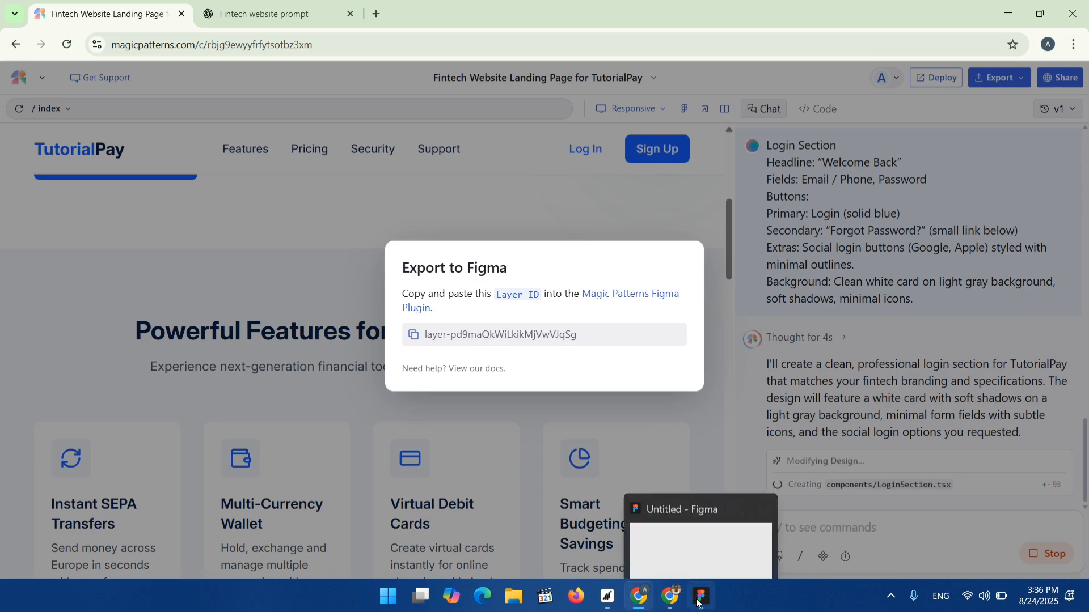
# Switch to Figma, run the Magic Patterns plugin, paste the copied layer ID and import the design.
pyautogui.click(685, 574)
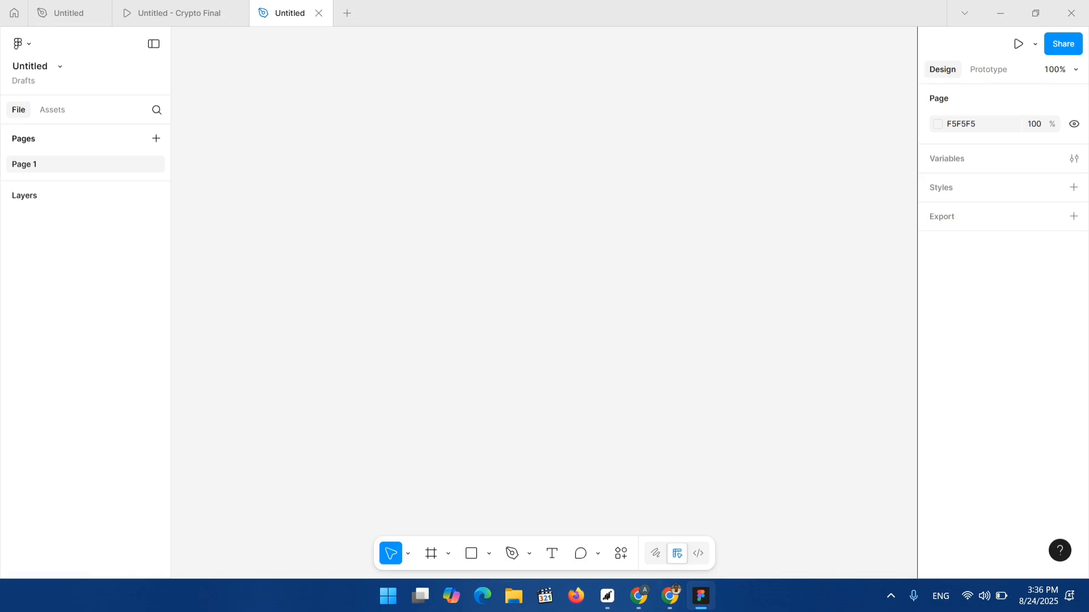
pyautogui.click(621, 556)
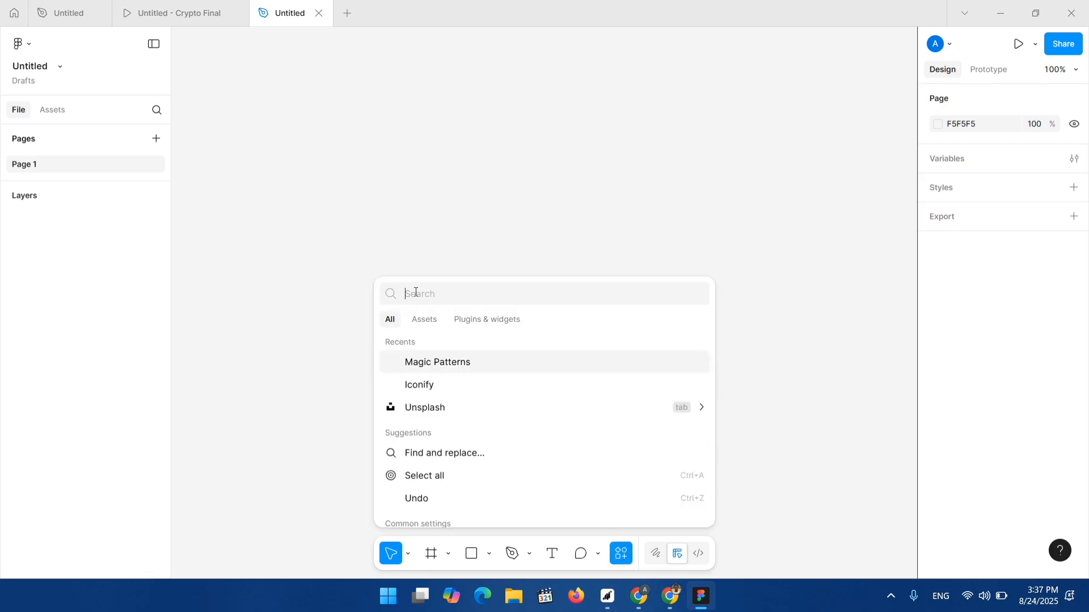
pyautogui.write('magic')
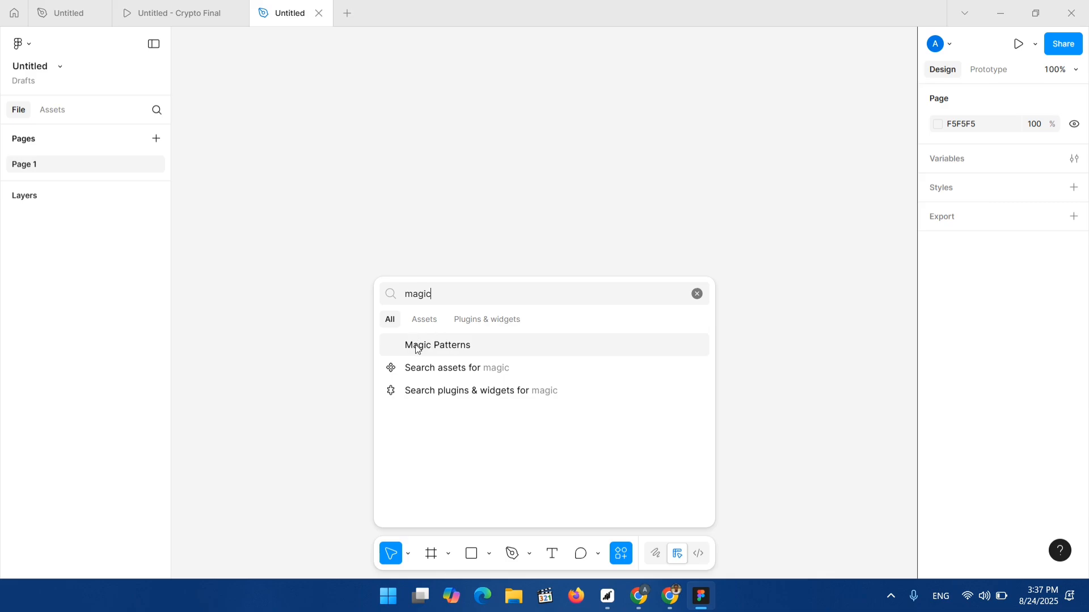
pyautogui.click(417, 346)
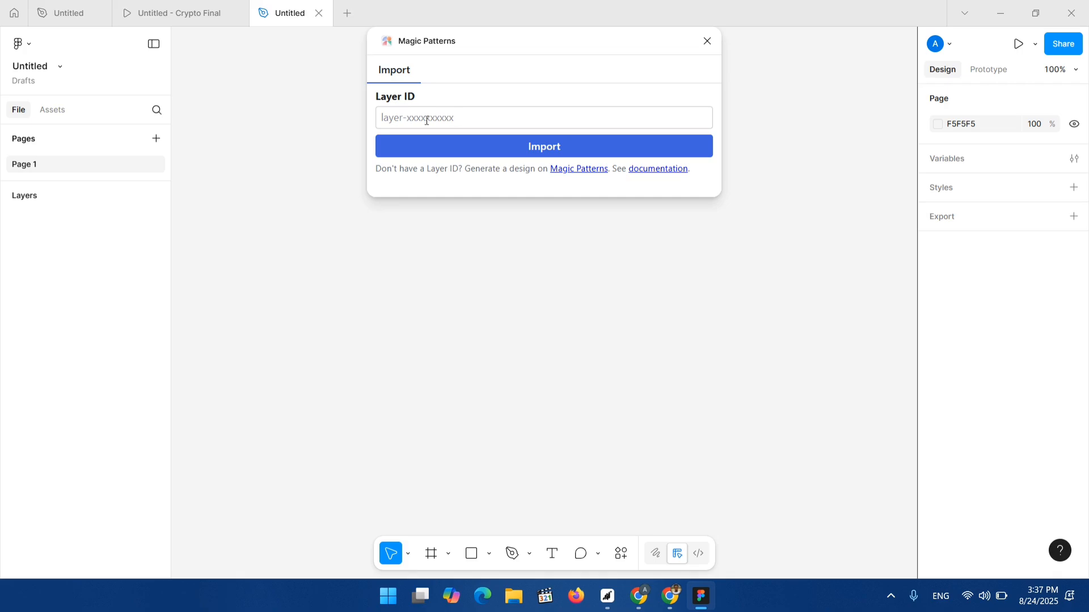
pyautogui.click(427, 120)
pyautogui.hotkey('ctrl', 'v')
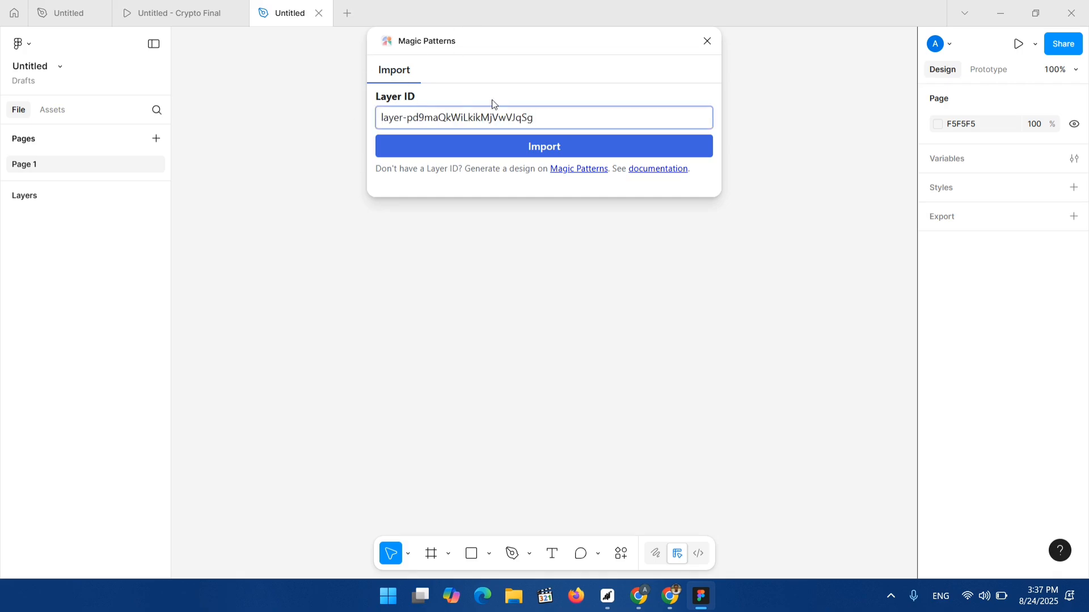
pyautogui.click(543, 143)
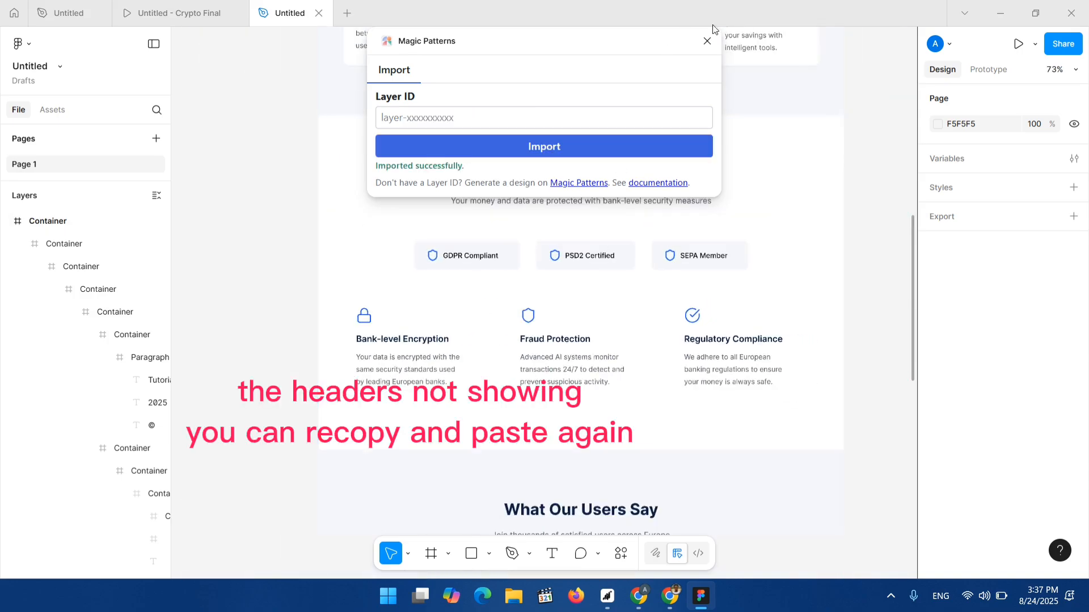
pyautogui.click(707, 41)
# Inspect the imported landing page on the Figma canvas and select its top container frame.
pyautogui.scroll(-5, 670, 169)
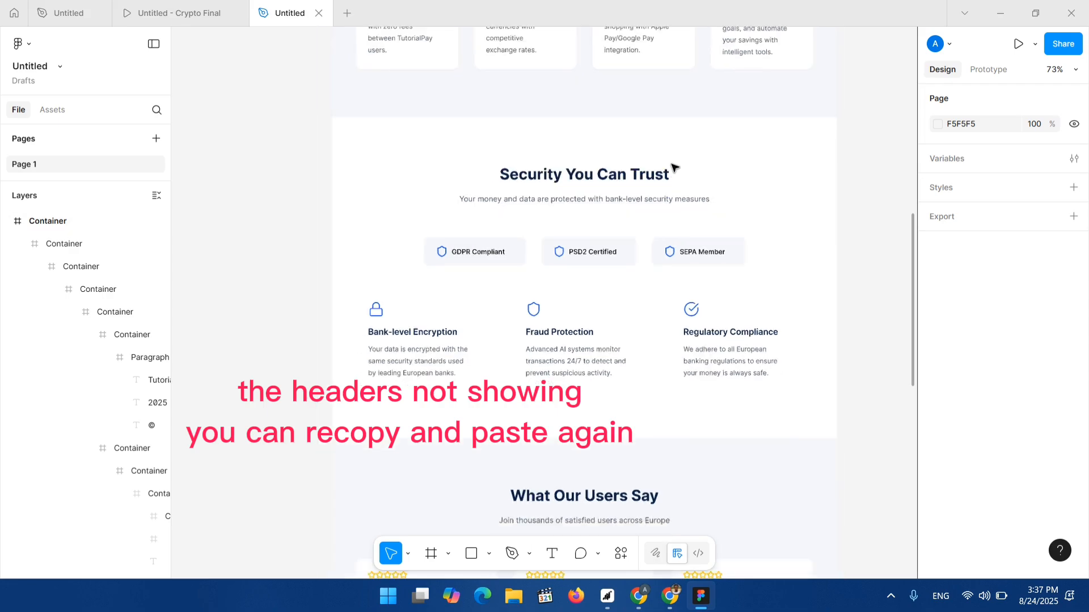
pyautogui.scroll(3, 670, 168)
pyautogui.scroll(5, 670, 169)
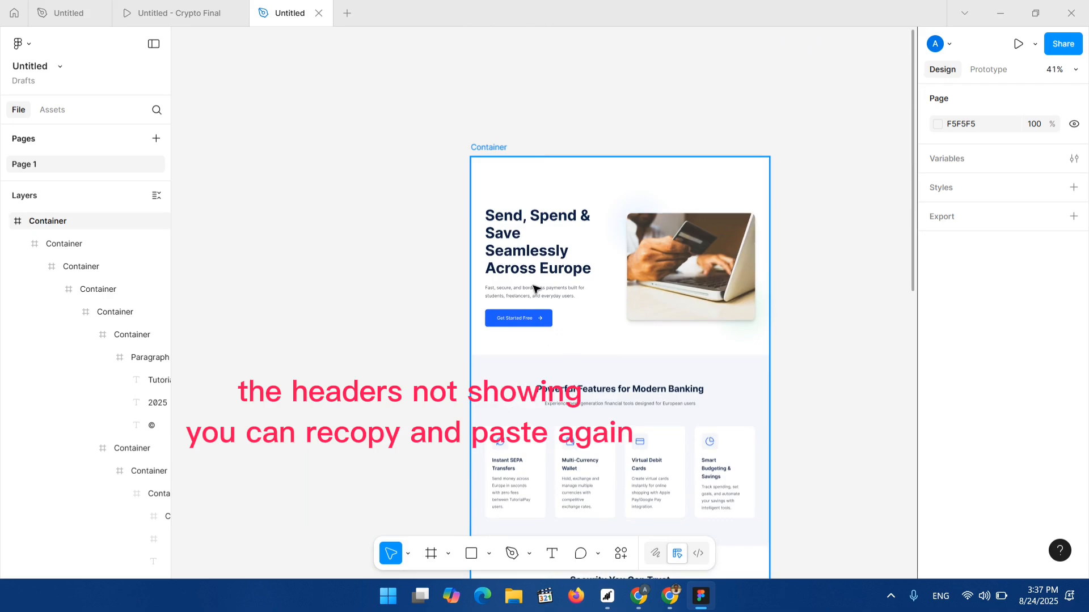
pyautogui.hscroll(5, 630, 234)
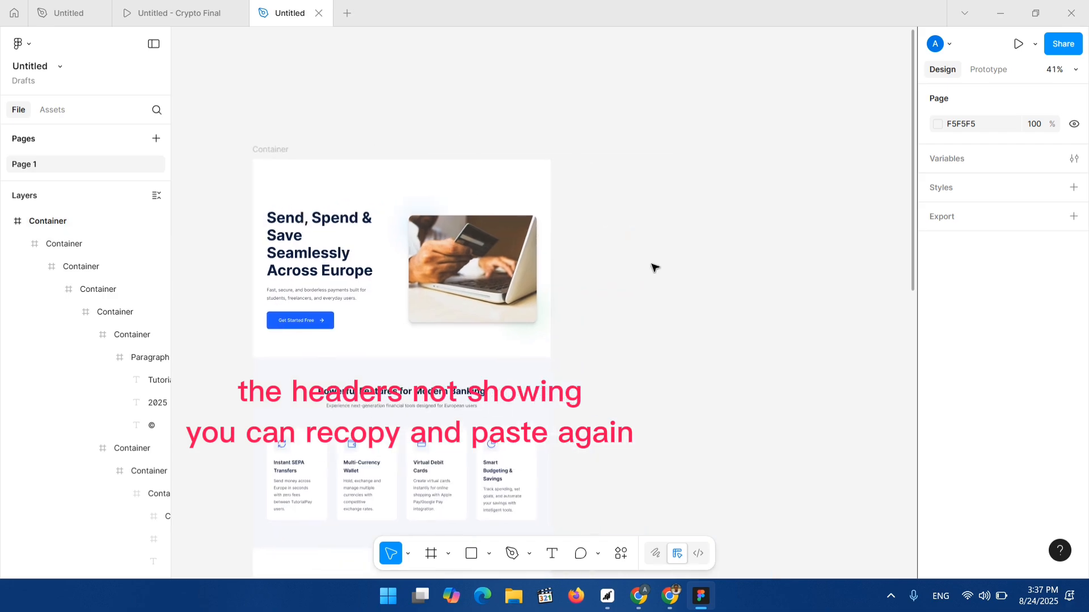
pyautogui.click(316, 265)
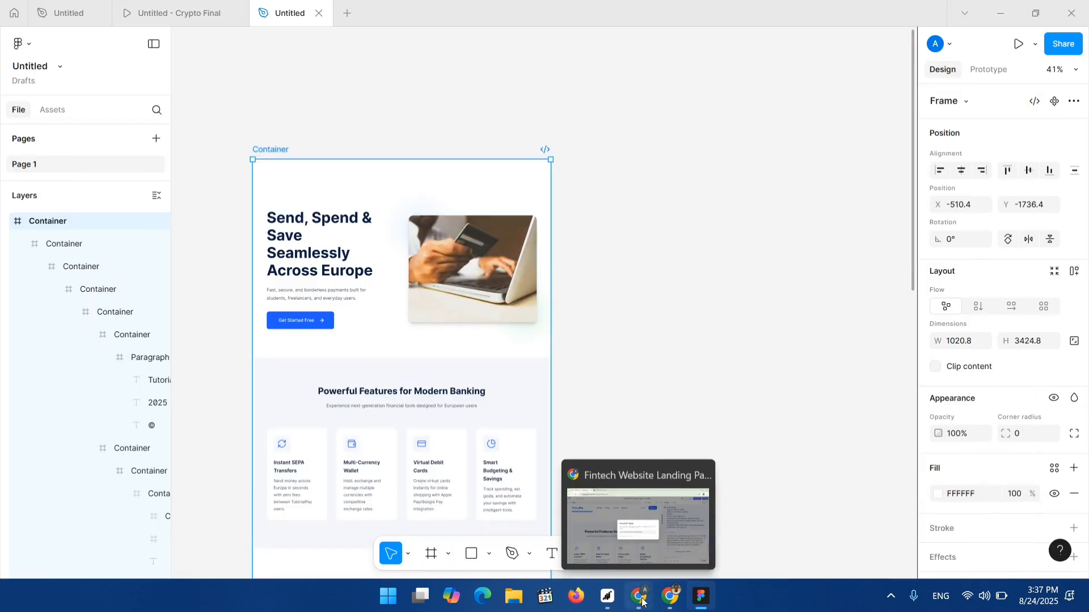
# Return to Magic Patterns and preview the landing page at the Tablet (768×1024) size.
pyautogui.click(639, 599)
pyautogui.click(640, 218)
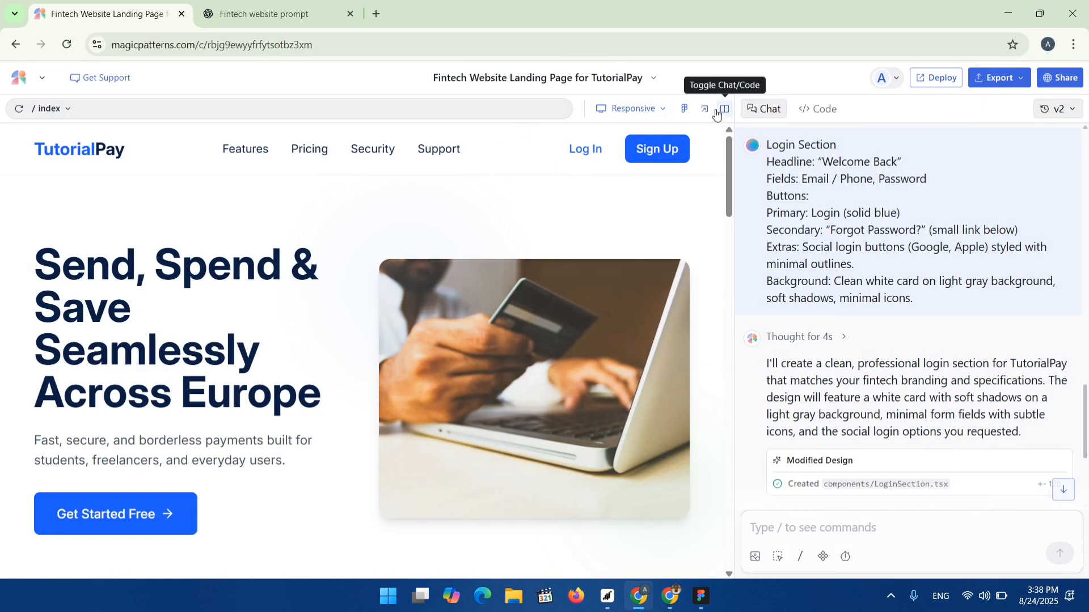
pyautogui.click(661, 111)
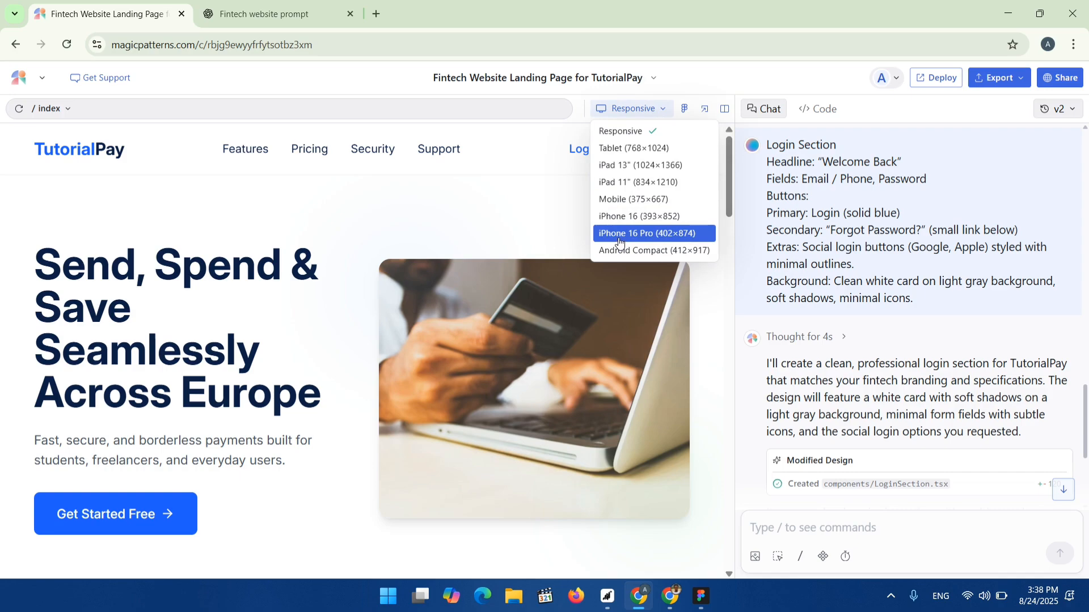
pyautogui.click(624, 154)
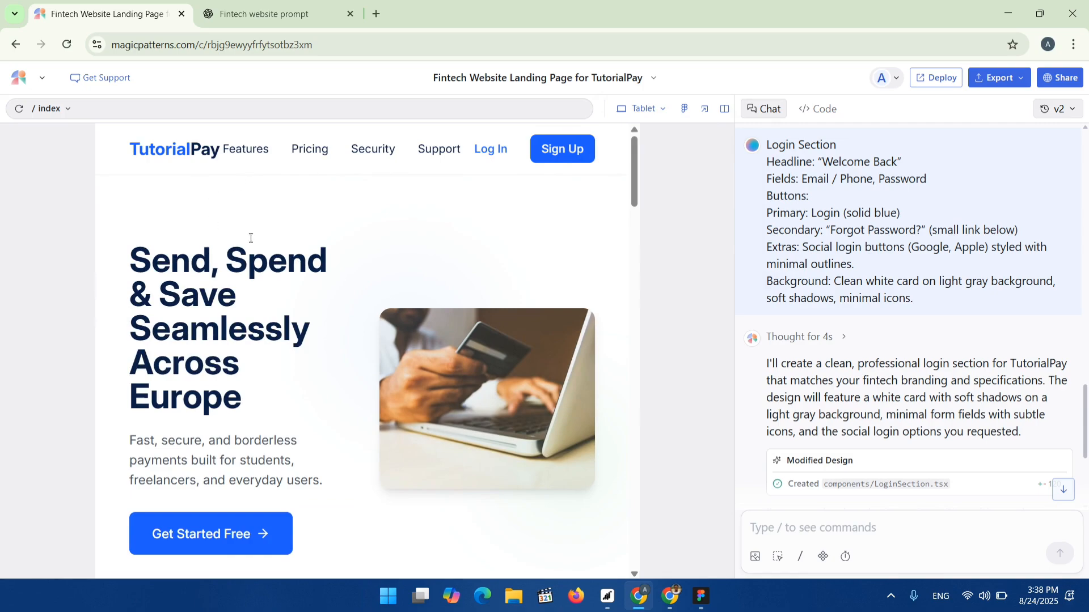
# Switch the preview to iPad 11" and back to Tablet (768×1024), then copy the layer ID from the Export to Figma dialog.
pyautogui.click(664, 110)
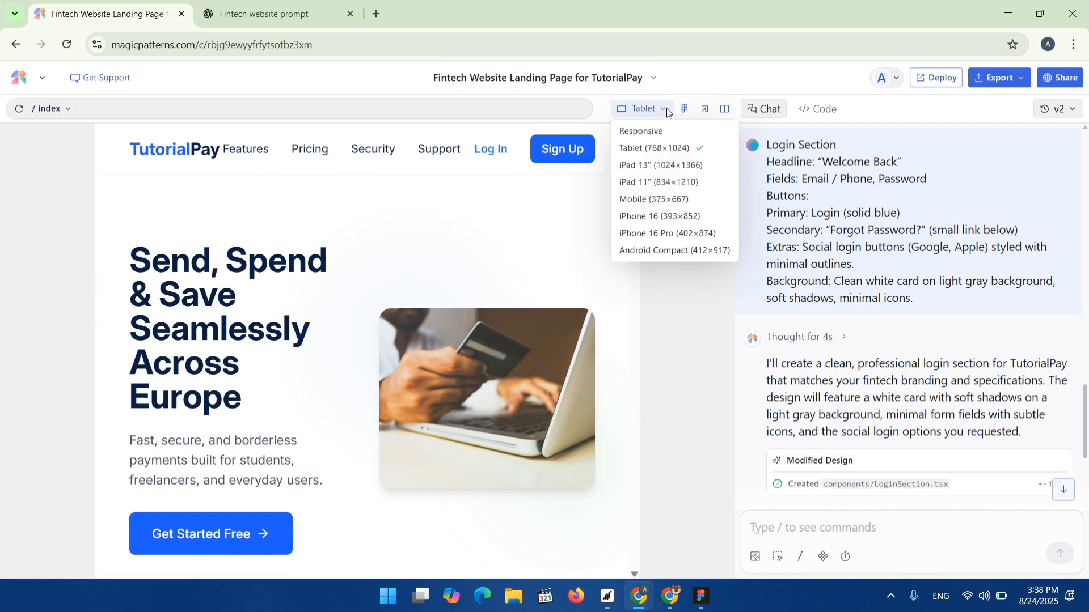
pyautogui.click(633, 184)
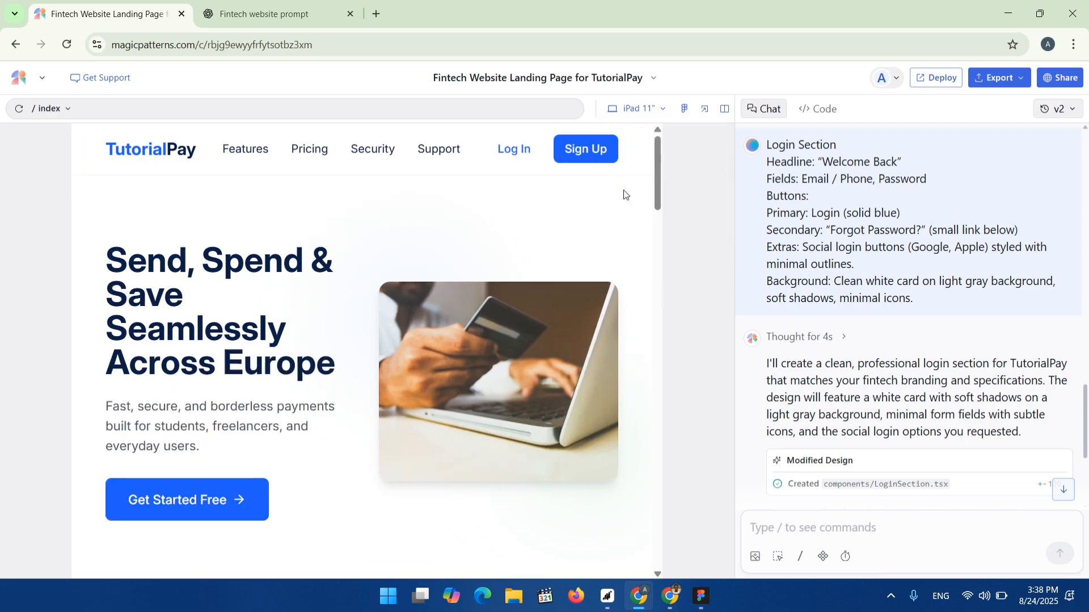
pyautogui.click(652, 108)
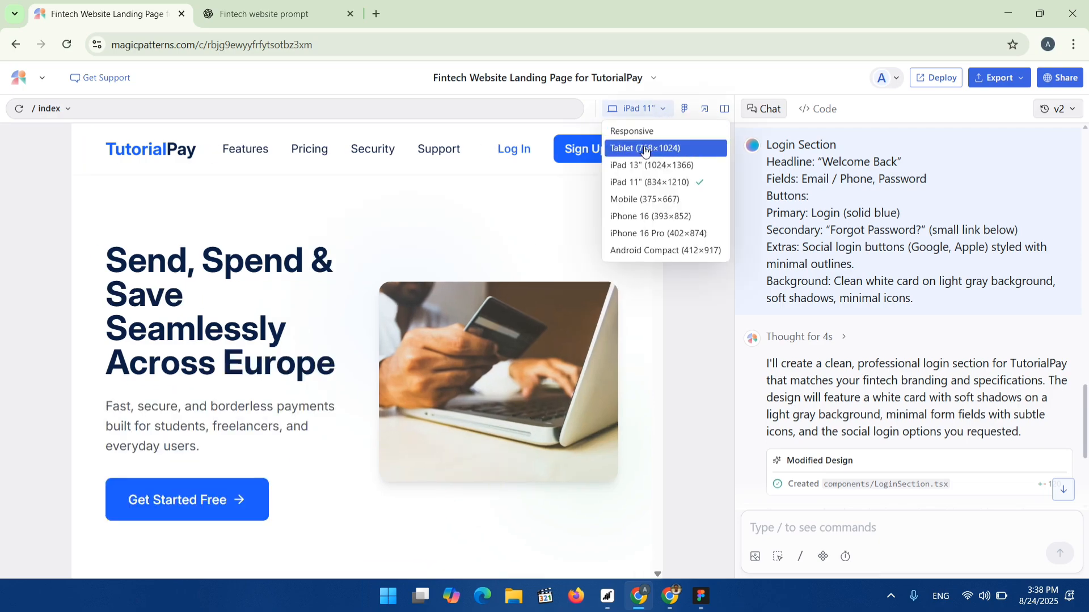
pyautogui.click(644, 149)
pyautogui.click(661, 109)
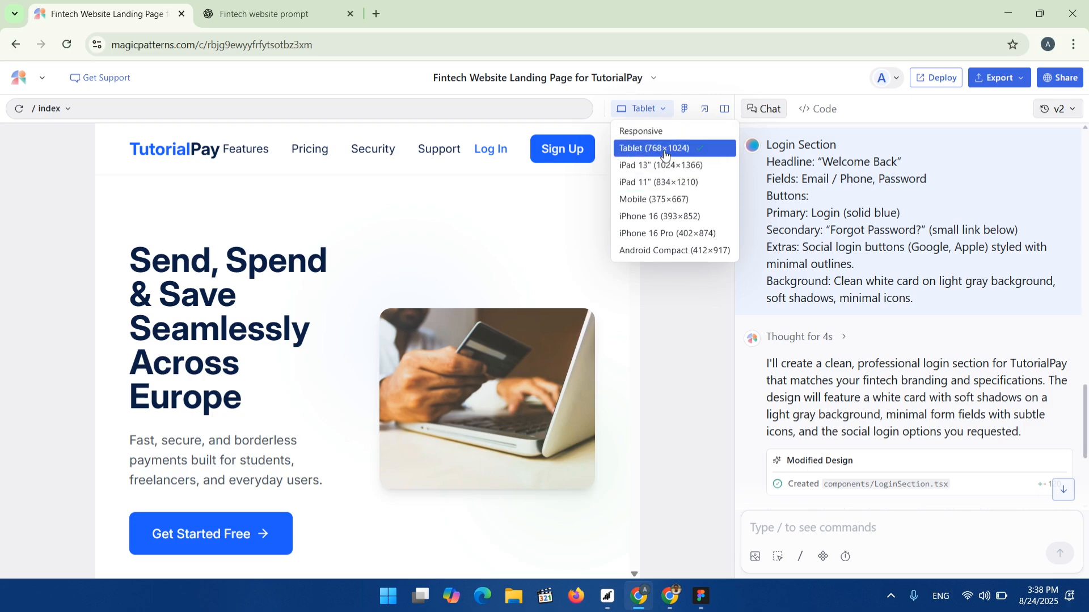
pyautogui.click(659, 154)
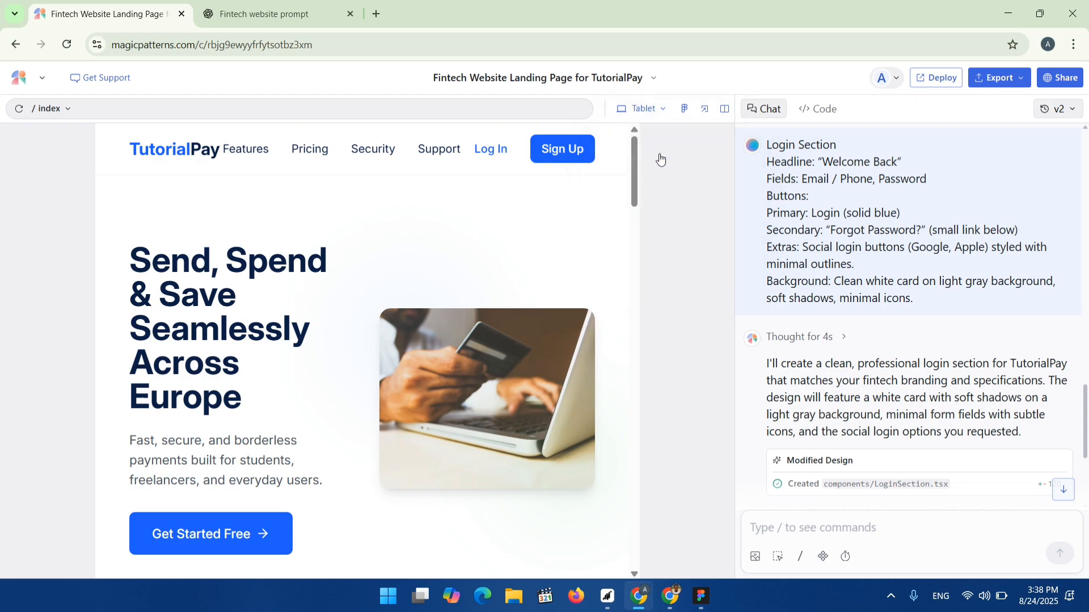
pyautogui.click(683, 110)
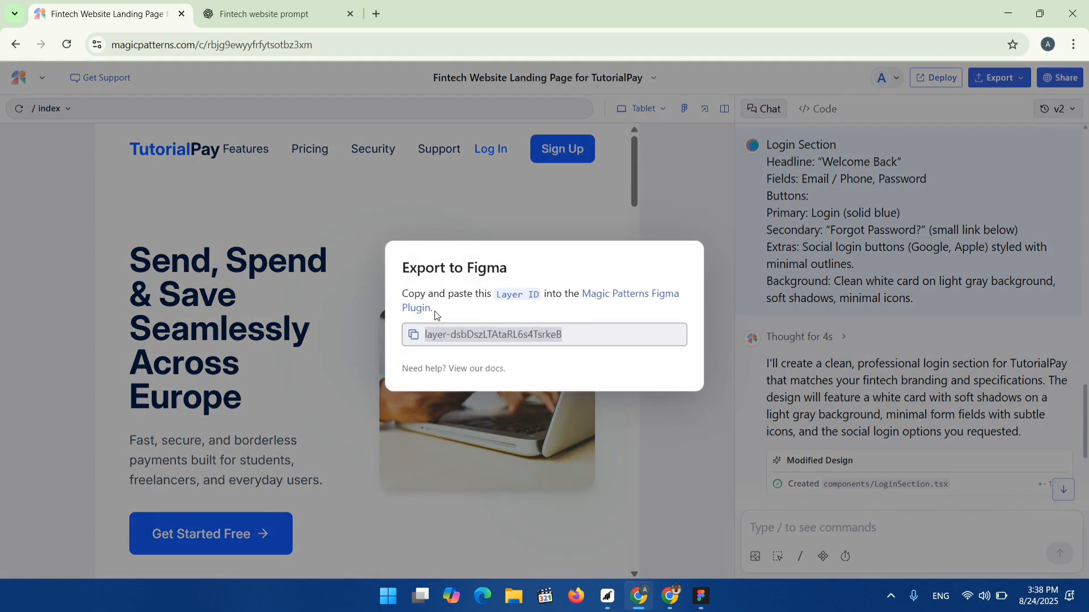
pyautogui.click(413, 340)
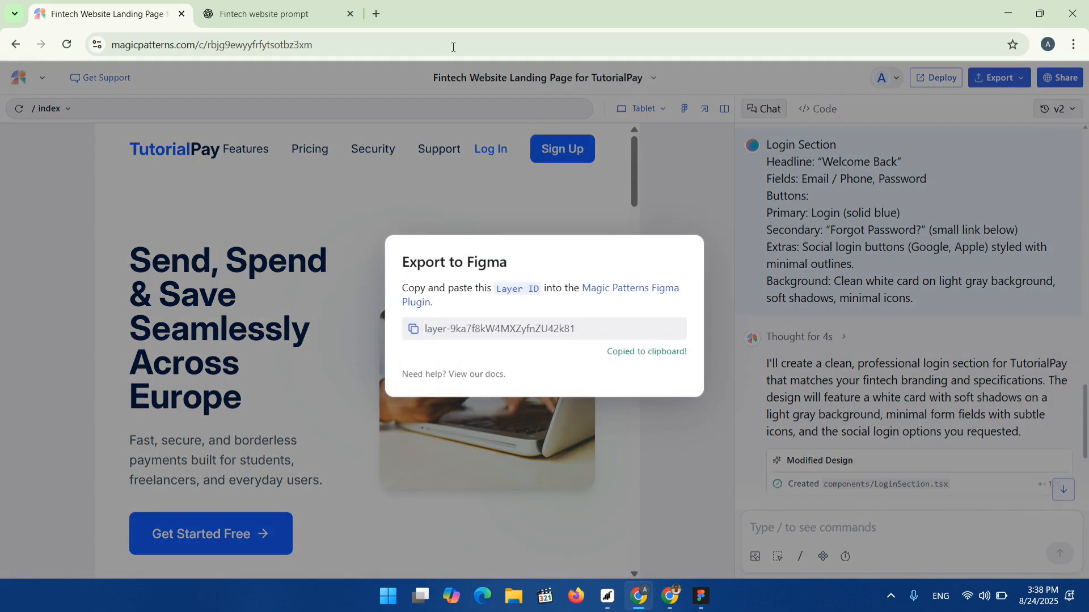
# Switch to Figma, run the Magic Patterns plugin, paste the copied layer ID, import the tablet design and close the plugin.
pyautogui.click(697, 601)
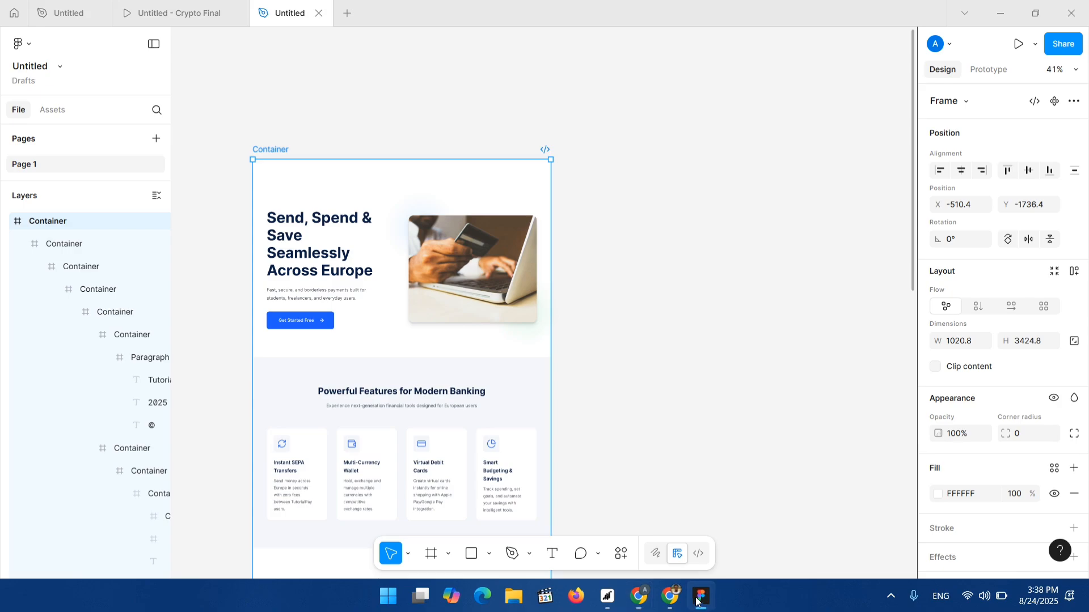
pyautogui.click(618, 241)
pyautogui.scroll(-1, 627, 554)
pyautogui.click(627, 554)
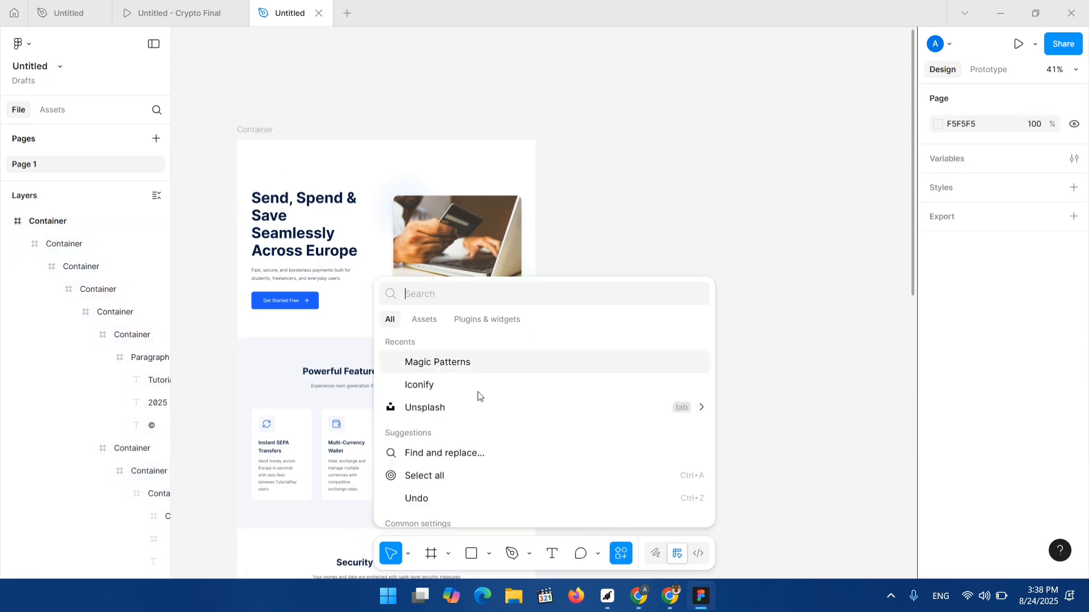
pyautogui.click(425, 363)
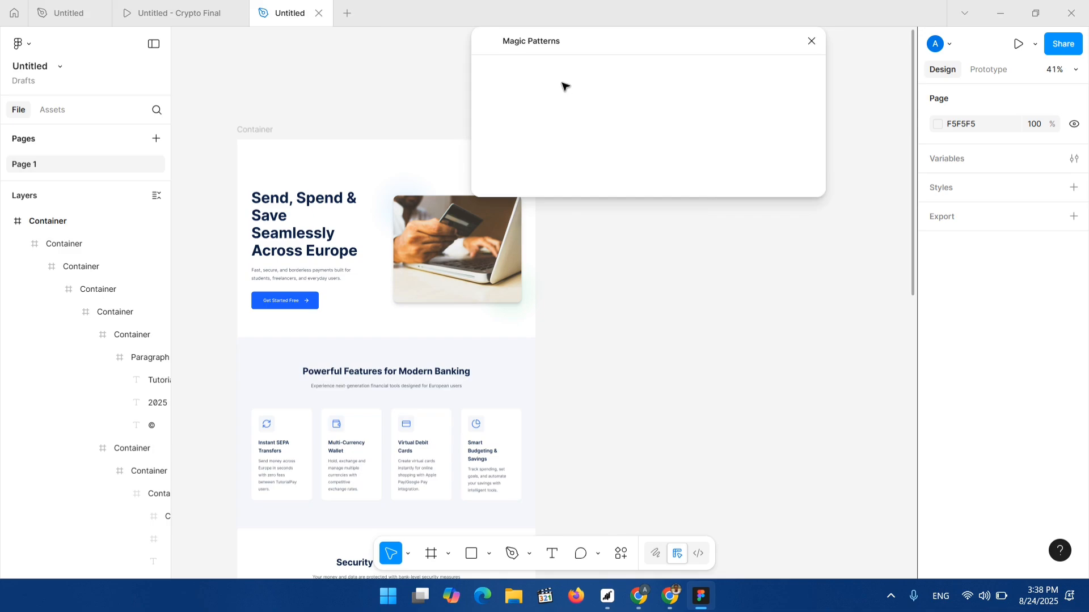
pyautogui.click(527, 116)
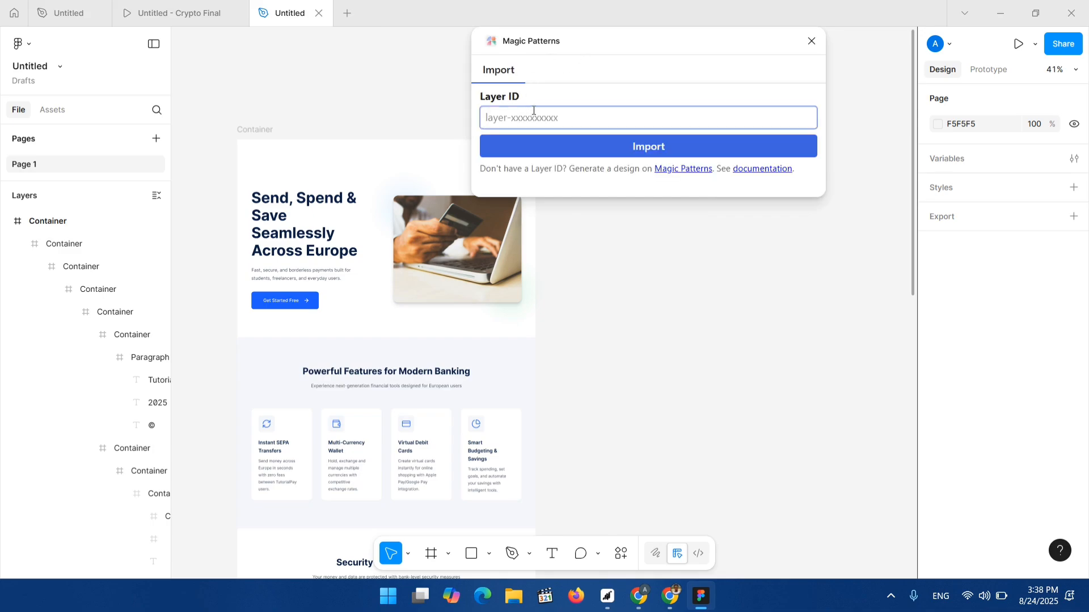
pyautogui.hotkey('ctrl', 'v')
pyautogui.click(687, 148)
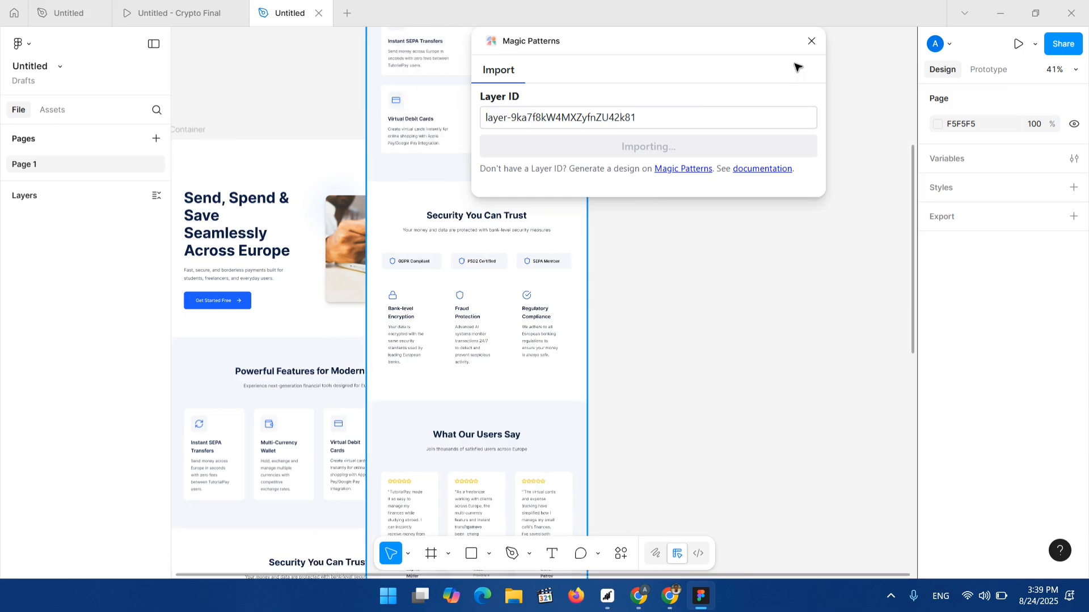
pyautogui.click(811, 42)
# Move the imported tablet-size landing page frame to the right of the earlier import.
pyautogui.scroll(3, 369, 182)
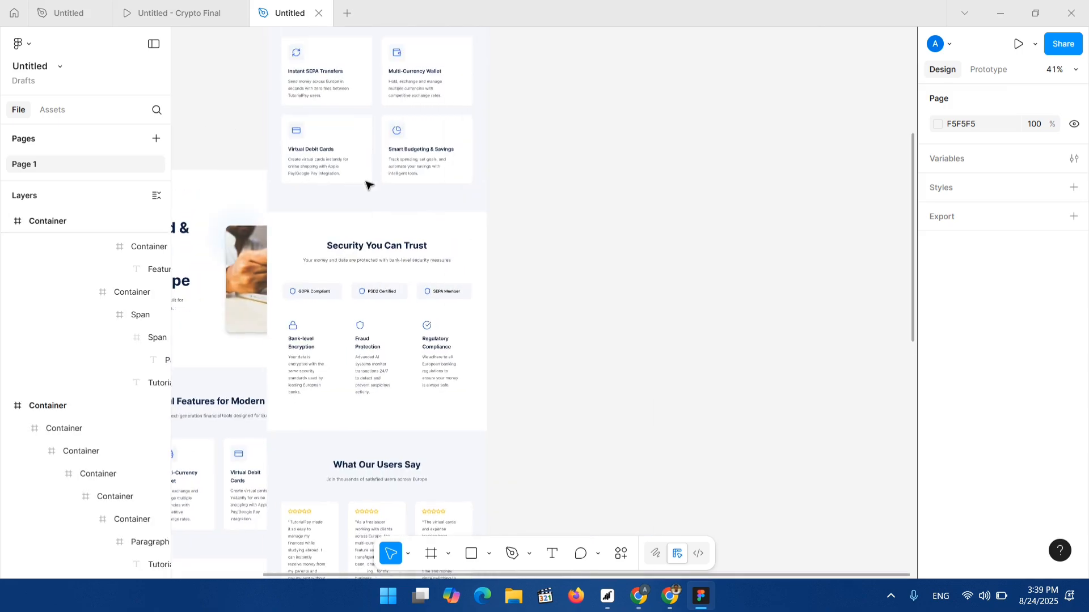
pyautogui.click(366, 217)
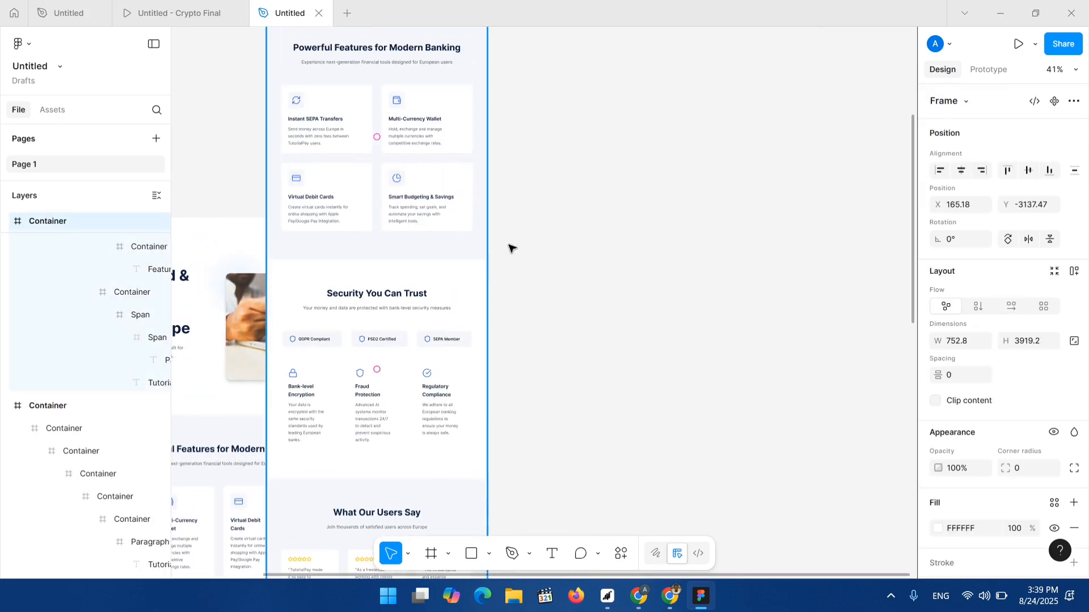
pyautogui.moveTo(508, 245); pyautogui.dragTo(578, 510)
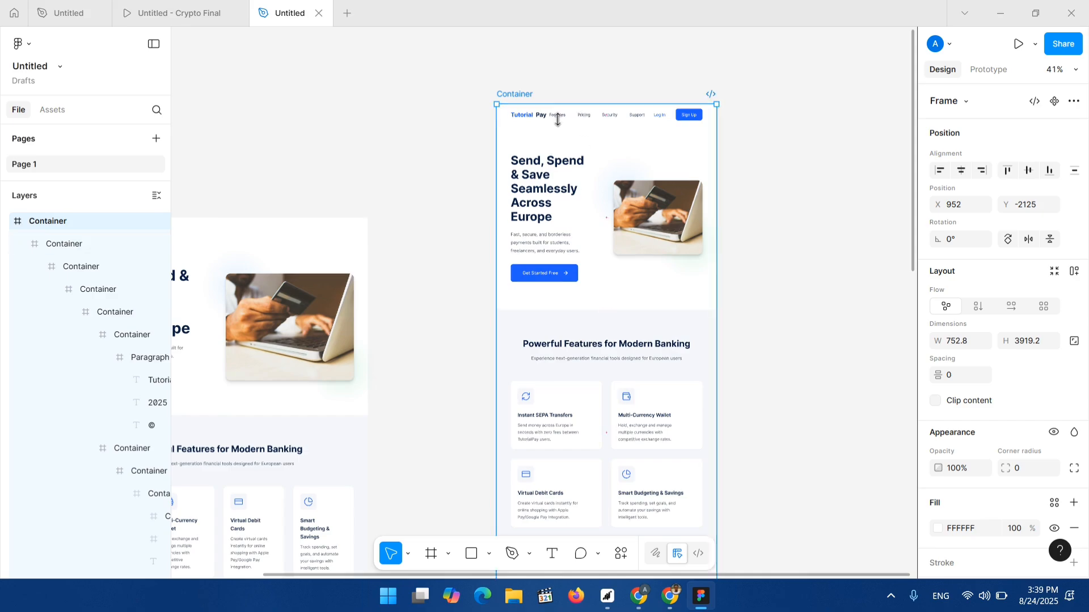
# Select the earlier, wider imported landing page frame and delete it.
pyautogui.scroll(1, 545, 117)
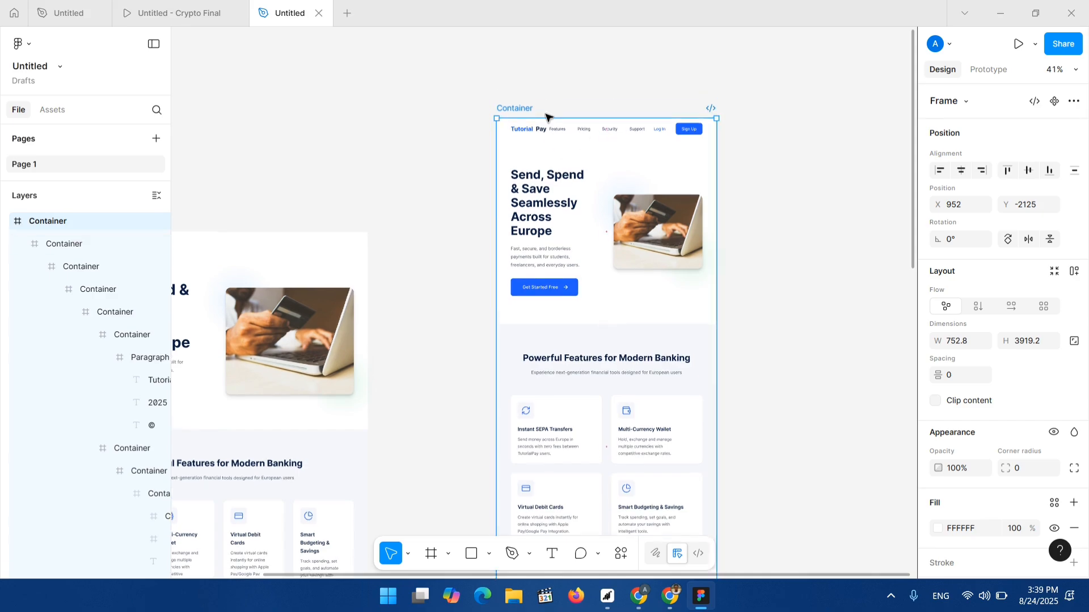
pyautogui.scroll(3, 545, 118)
pyautogui.scroll(5, 582, 197)
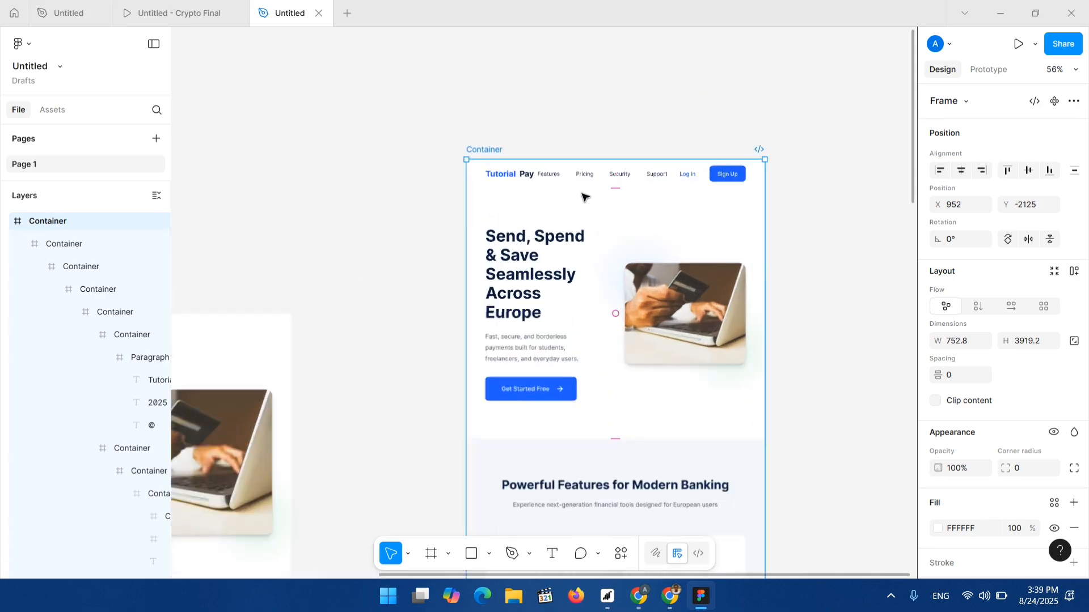
pyautogui.hscroll(-8, 306, 234)
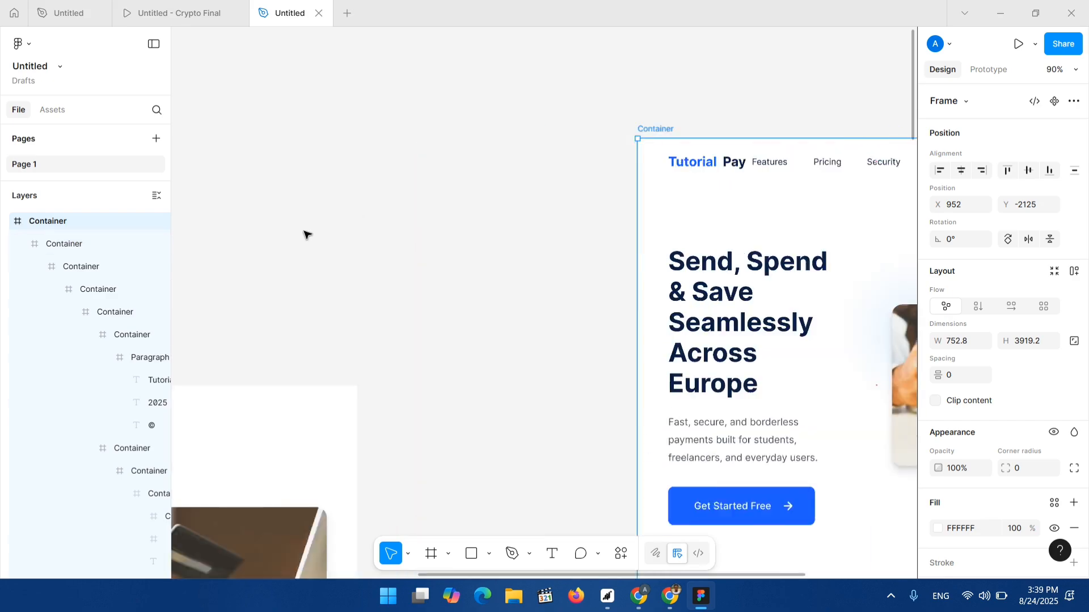
pyautogui.hscroll(-3, 265, 379)
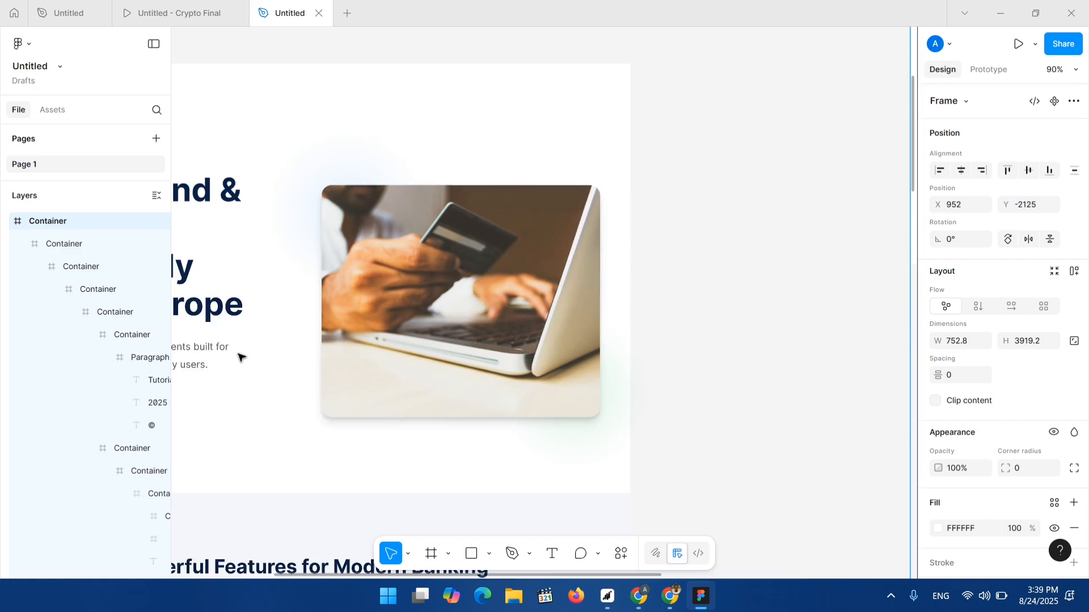
pyautogui.click(561, 196)
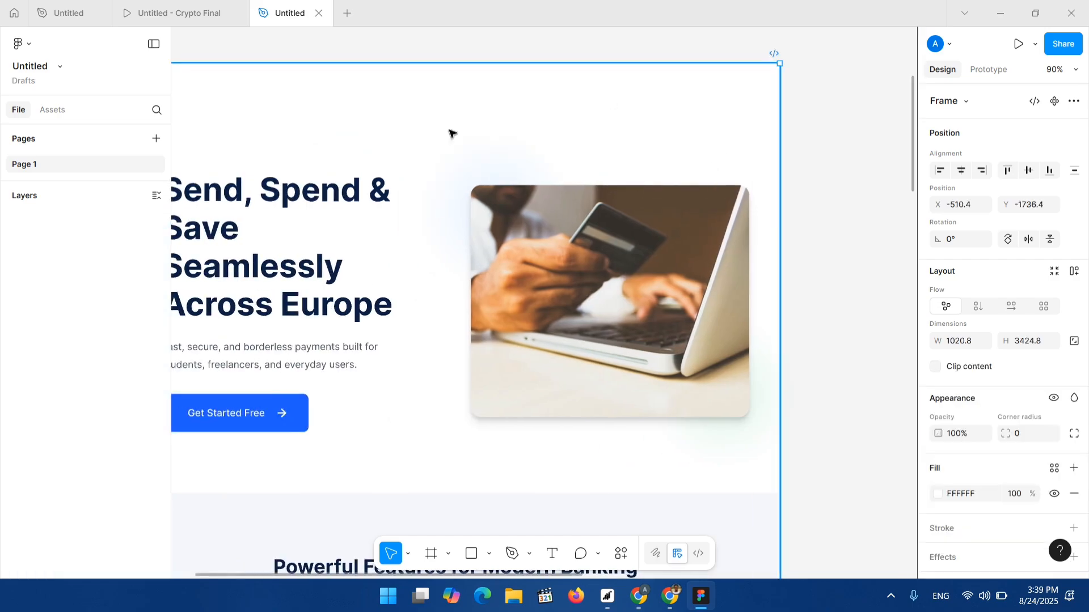
pyautogui.hscroll(-1, 392, 253)
pyautogui.hscroll(-1, 559, 206)
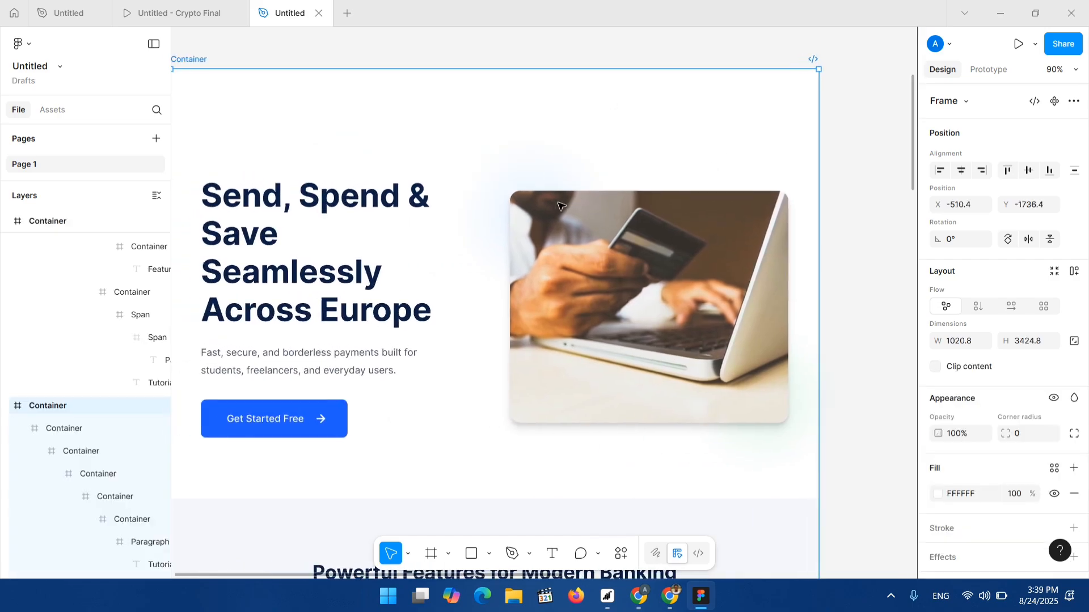
pyautogui.press('Delete')
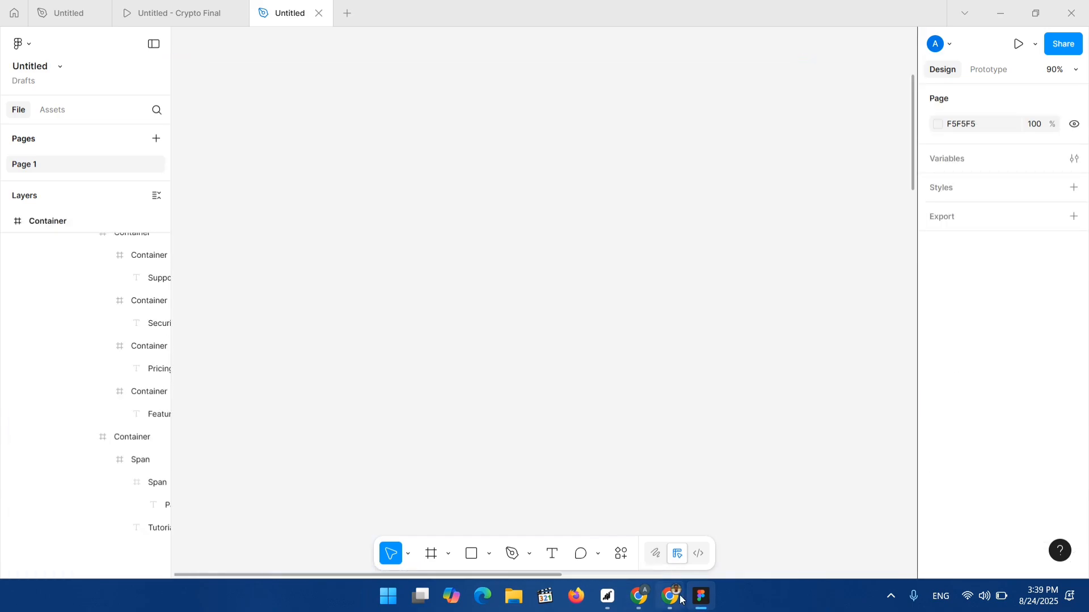
# Return to Magic Patterns, close the export dialog and try preview sizes, ending on Mobile (375×667).
pyautogui.click(697, 598)
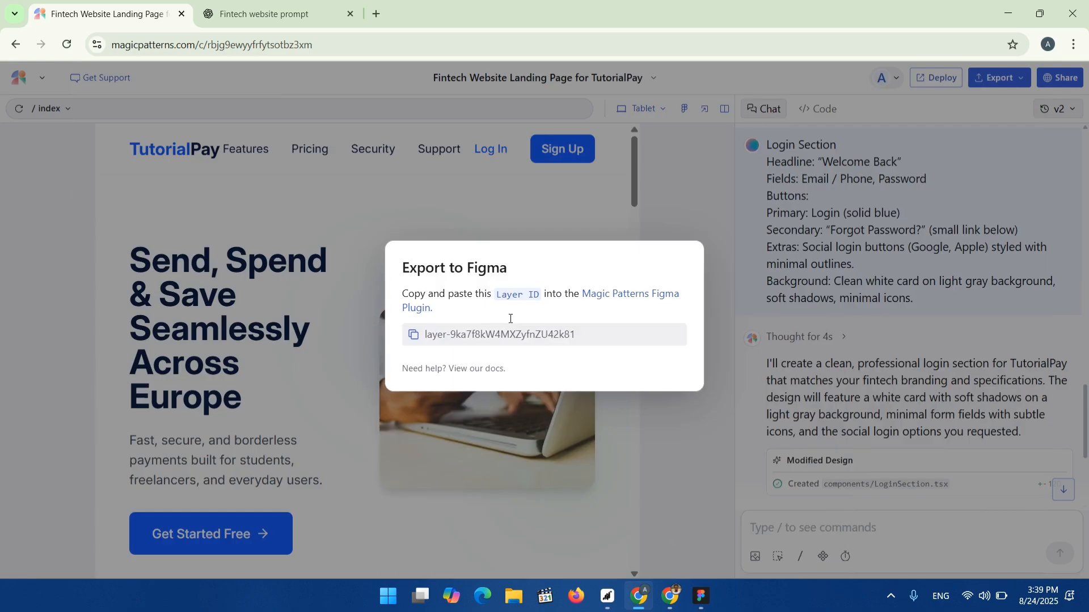
pyautogui.click(722, 180)
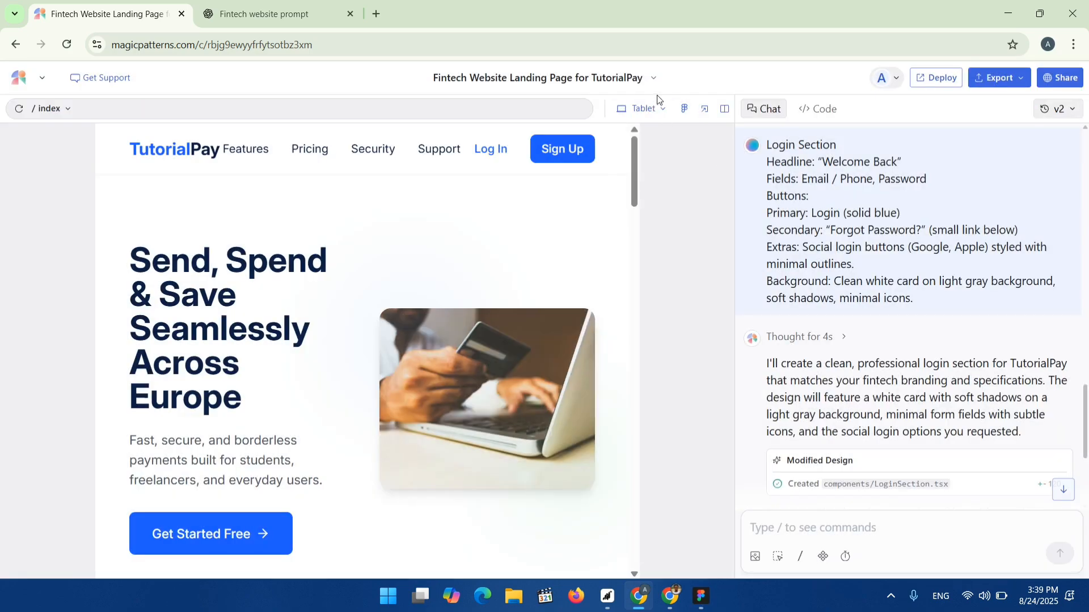
pyautogui.click(651, 109)
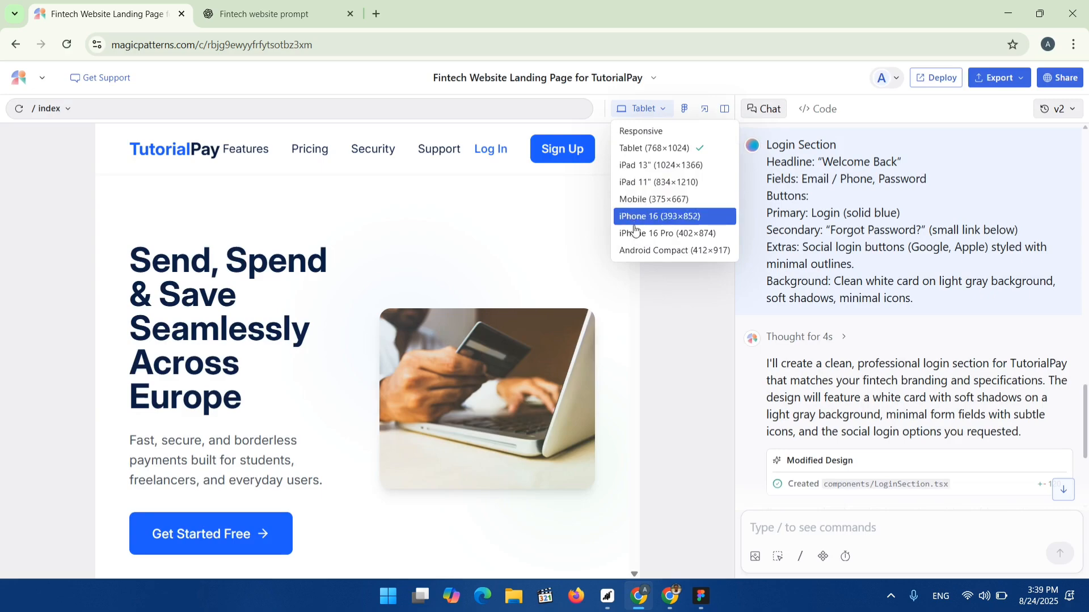
pyautogui.click(642, 250)
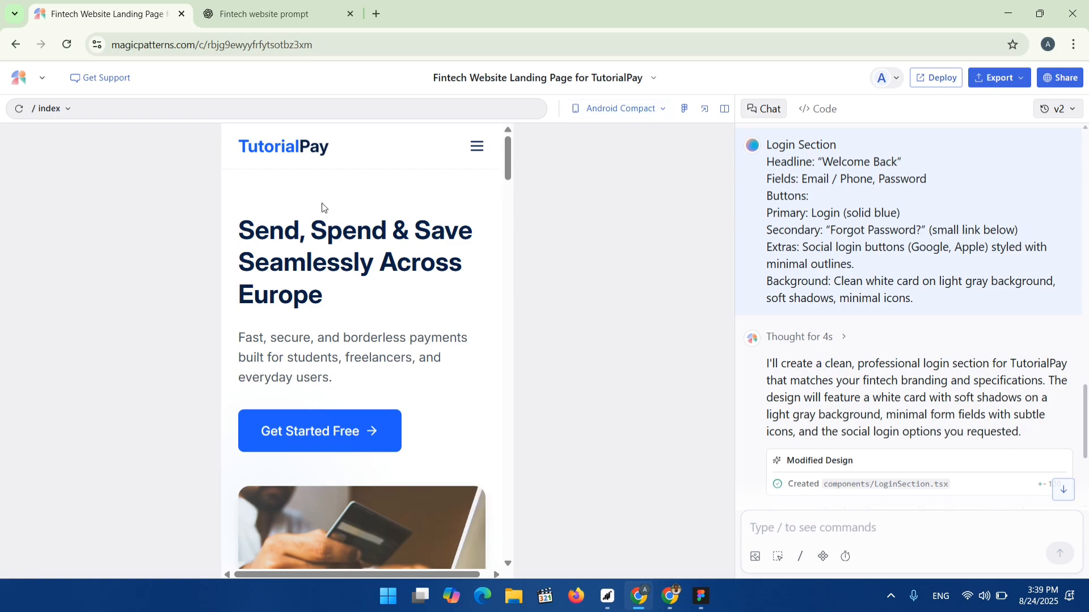
pyautogui.click(658, 111)
pyautogui.click(669, 159)
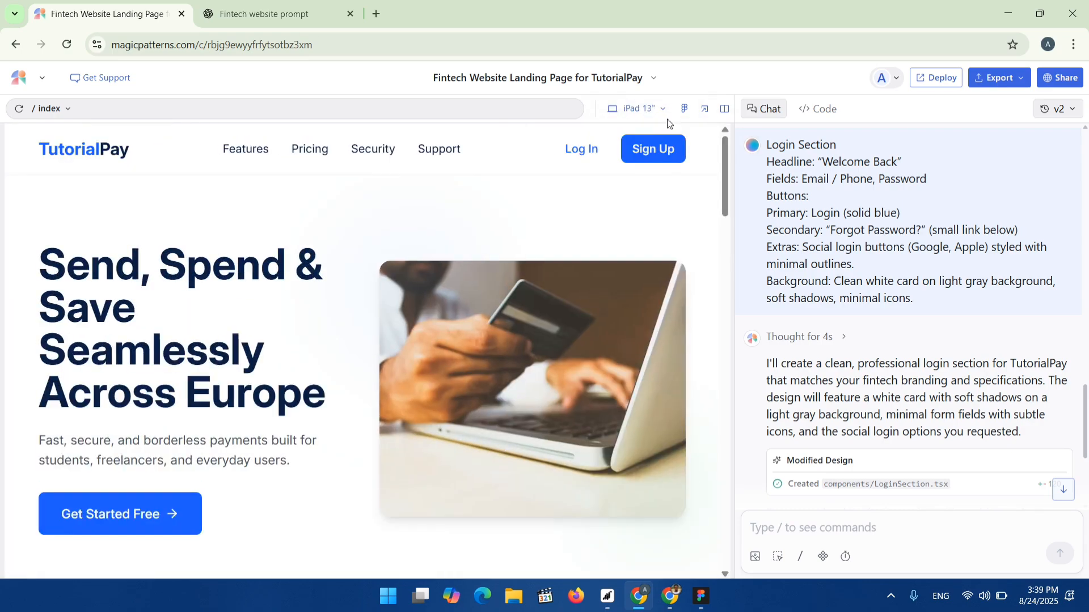
pyautogui.click(665, 110)
pyautogui.click(640, 199)
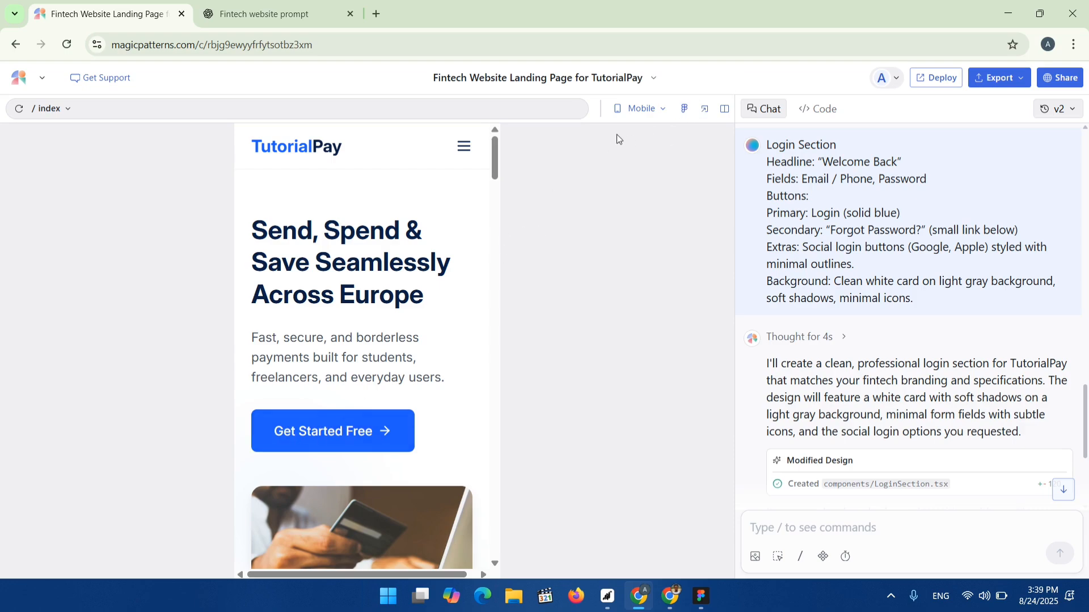
# Copy the mobile design's layer ID from the Export to Figma dialog and switch back to the Figma file.
pyautogui.click(686, 110)
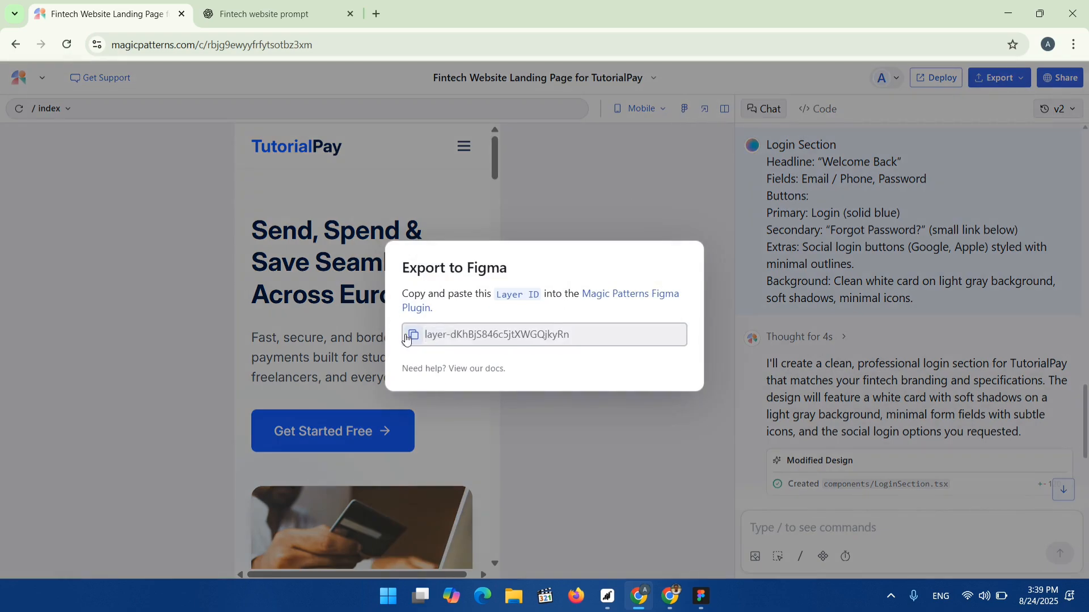
pyautogui.click(413, 335)
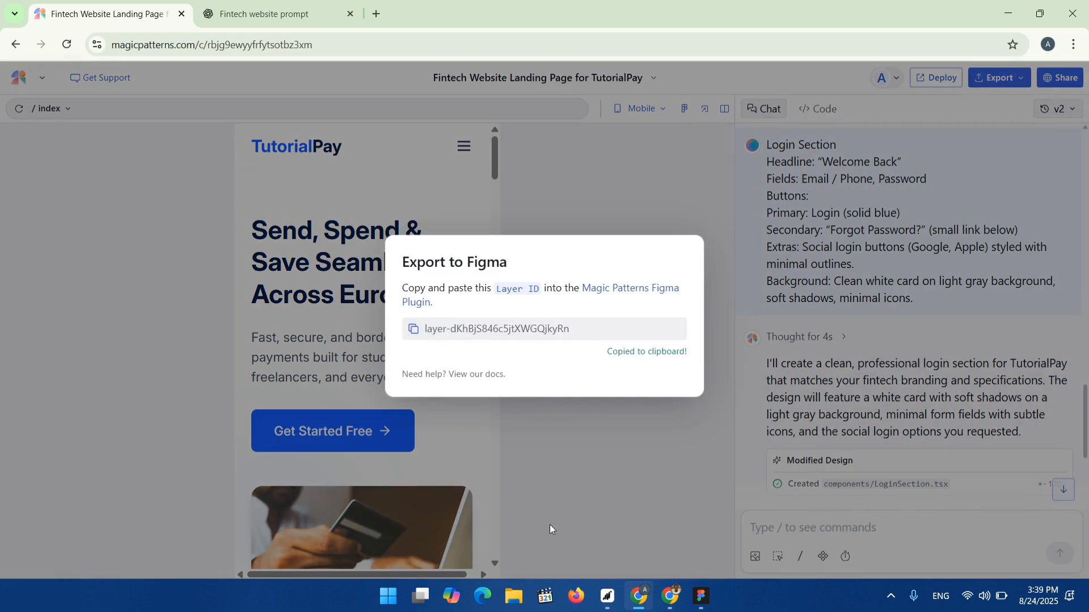
pyautogui.click(674, 600)
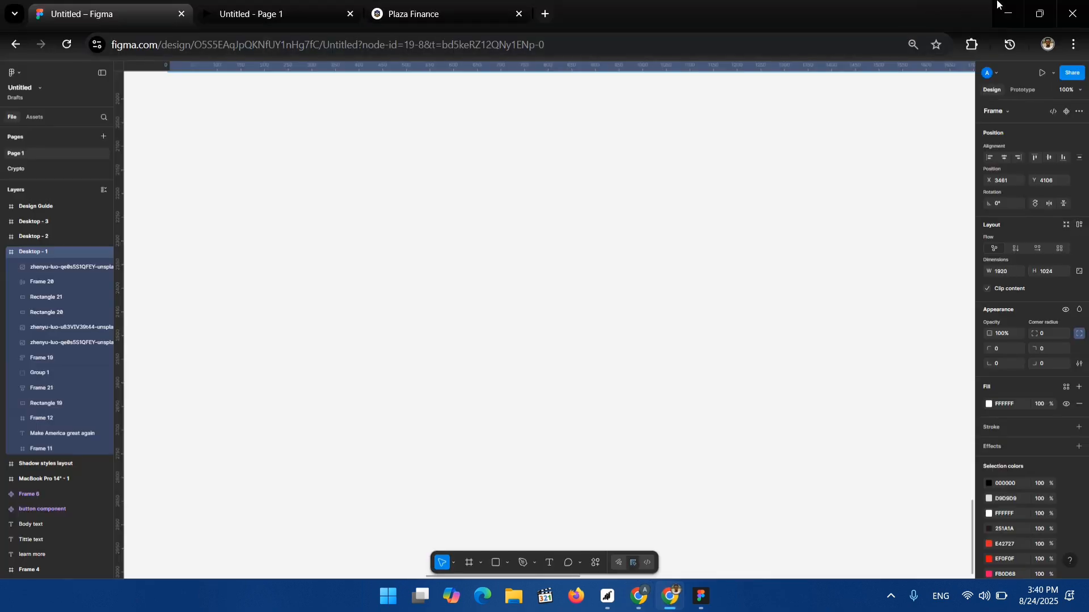
pyautogui.click(701, 597)
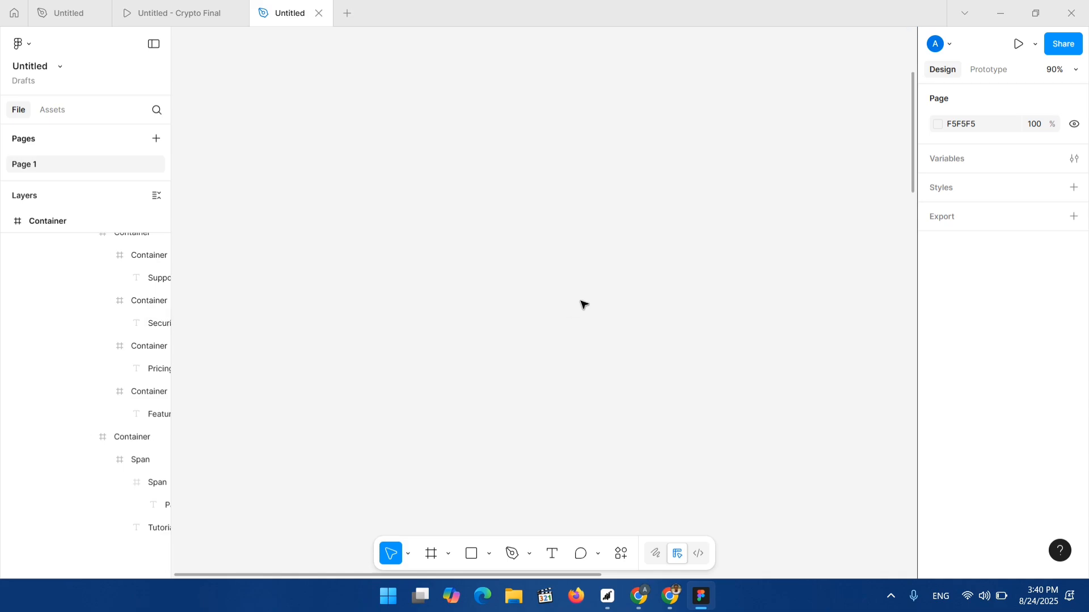
# Import the mobile design into the Figma file through the Magic Patterns plugin using the copied layer ID.
pyautogui.keyDown('ctrl'); pyautogui.scroll(-6, 583, 304); pyautogui.keyUp('ctrl')
pyautogui.hscroll(5, 657, 258)
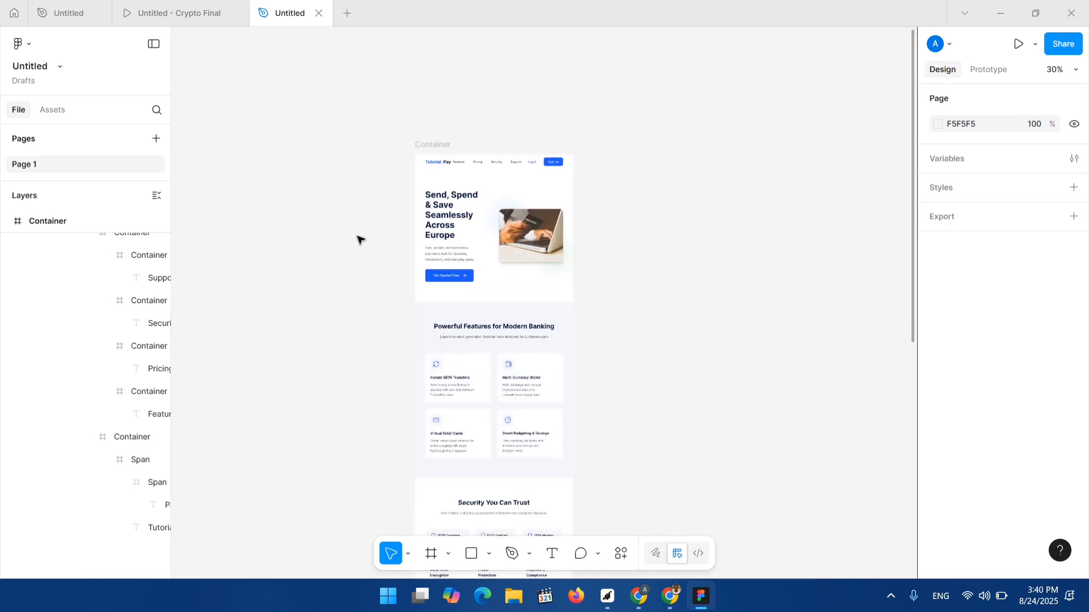
pyautogui.hscroll(-3, 363, 233)
pyautogui.hscroll(-1, 386, 219)
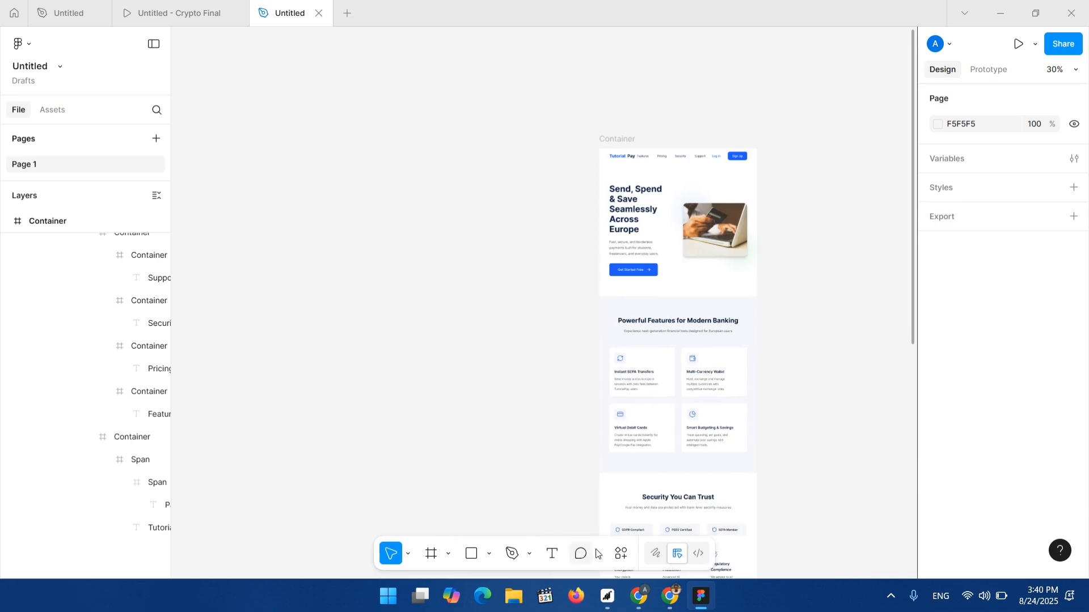
pyautogui.hotkey('ctrl', 'k')
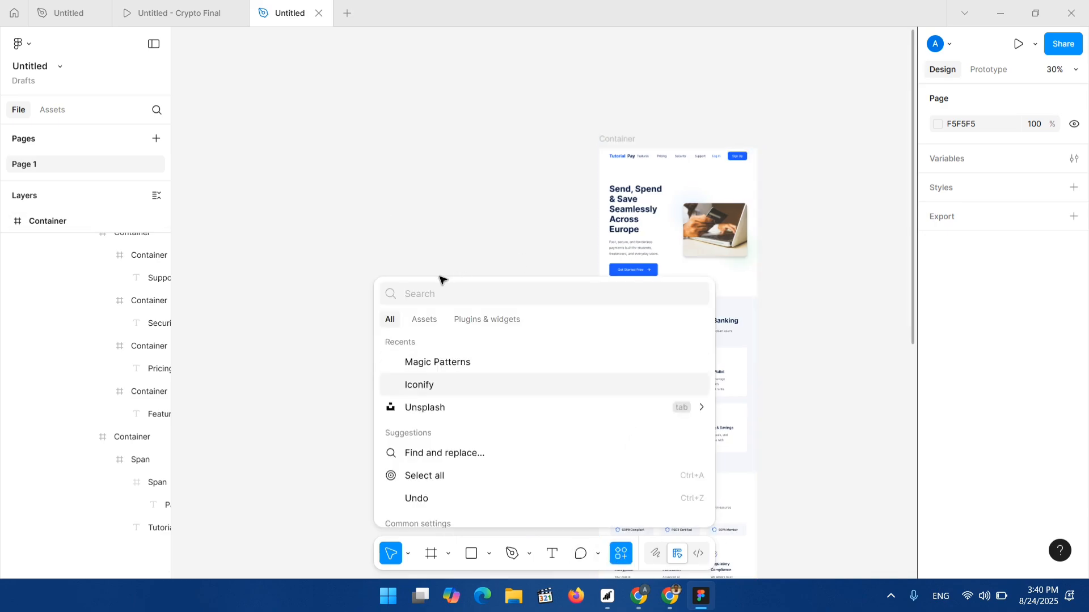
pyautogui.click(419, 364)
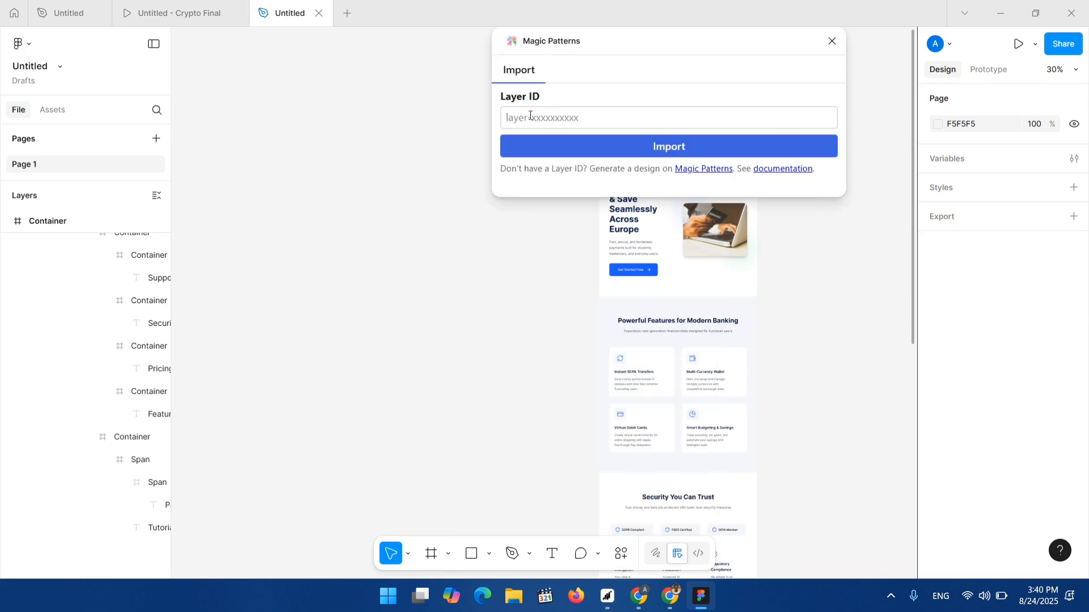
pyautogui.click(530, 117)
pyautogui.hotkey('ctrl', 'v')
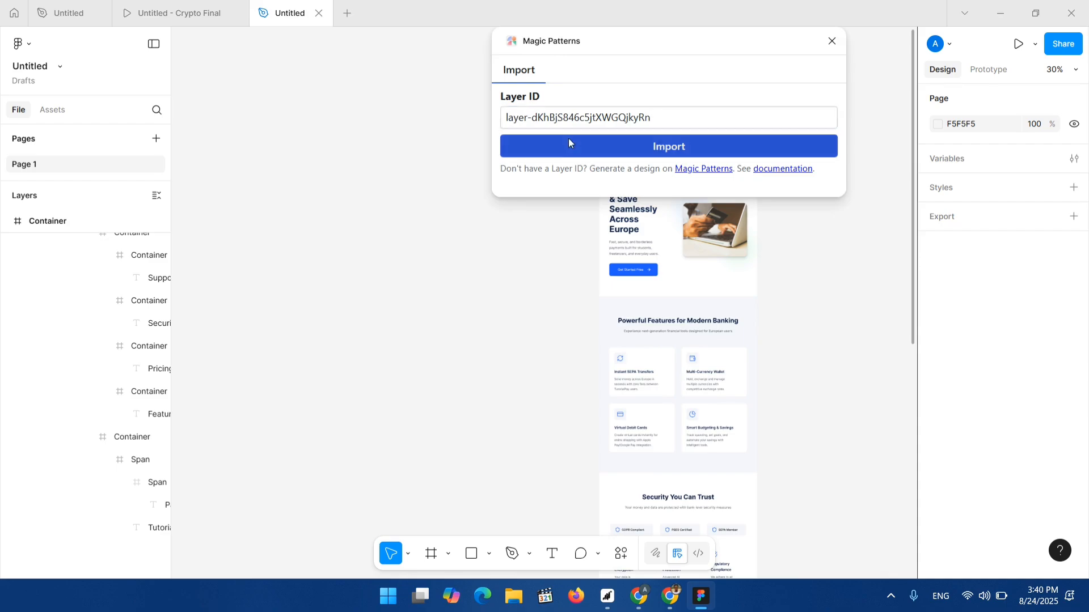
pyautogui.click(569, 141)
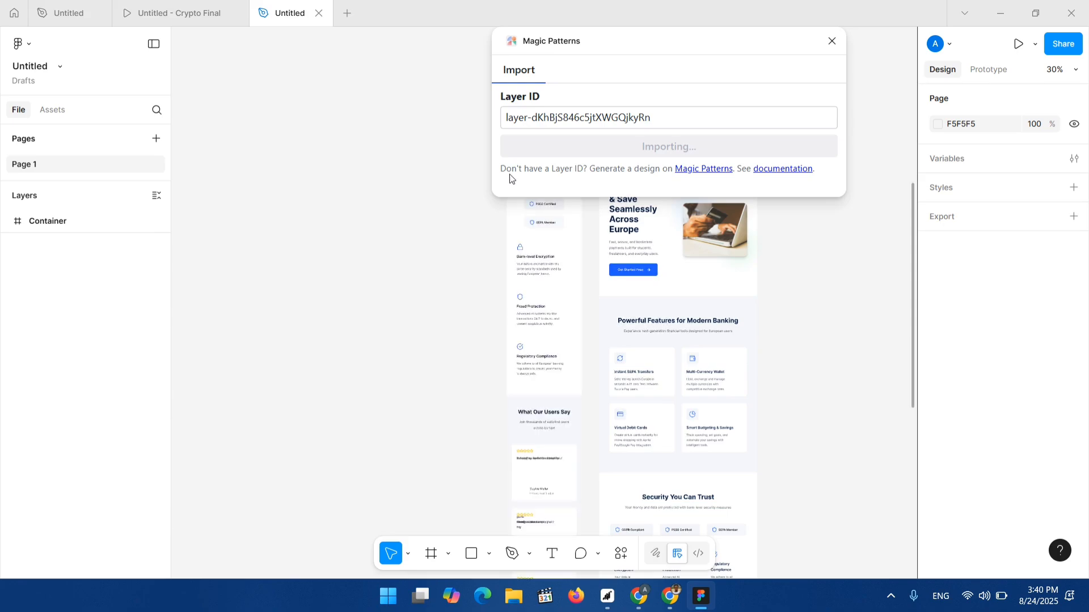
pyautogui.click(832, 42)
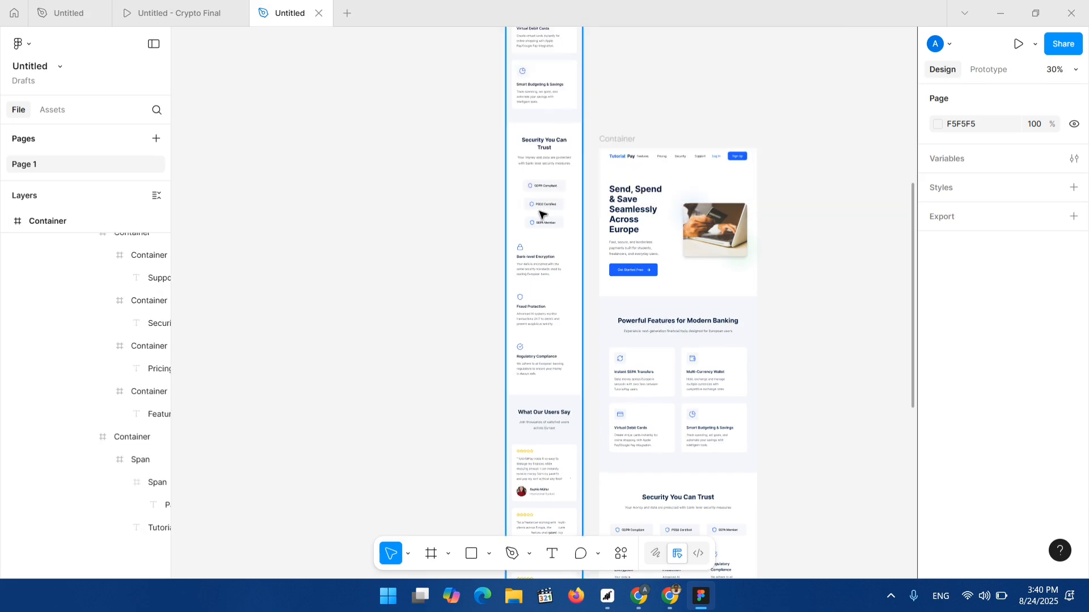
# Zoom into the imported mobile frame and inspect the hamburger menu icon's vector layers.
pyautogui.scroll(5, 544, 229)
pyautogui.scroll(5, 555, 170)
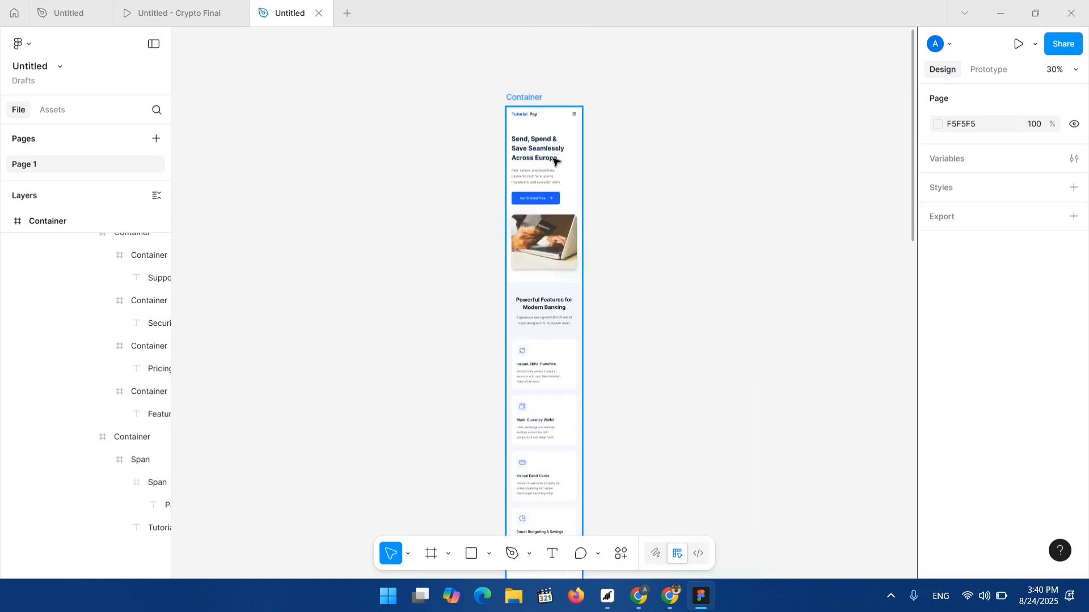
pyautogui.keyDown('ctrl'); pyautogui.scroll(4, 552, 168); pyautogui.keyUp('ctrl')
pyautogui.keyDown('ctrl'); pyautogui.scroll(3, 551, 168); pyautogui.keyUp('ctrl')
pyautogui.click(622, 90)
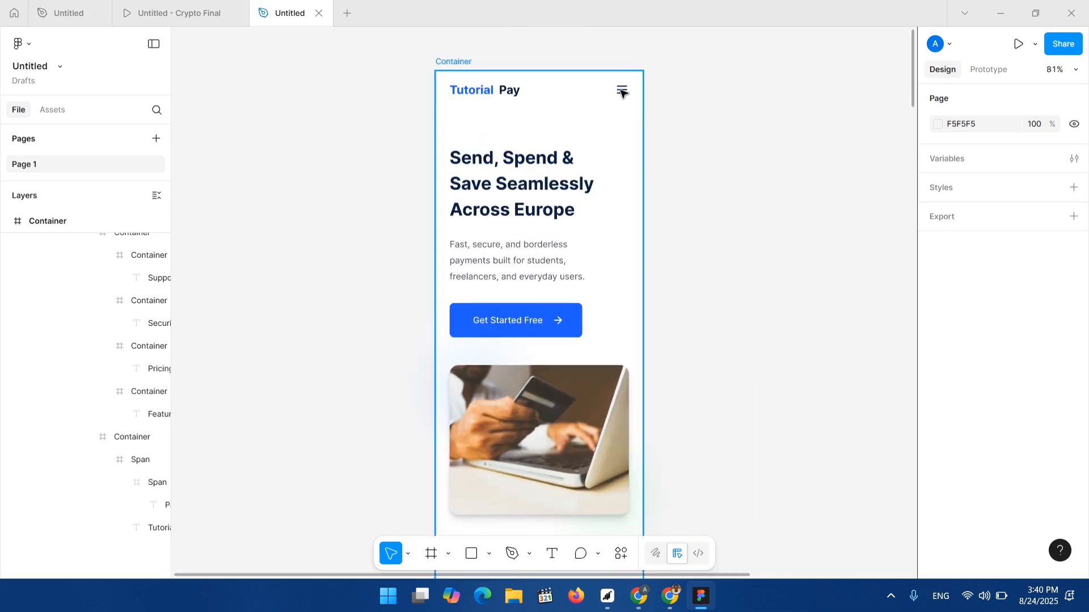
pyautogui.doubleClick(622, 91)
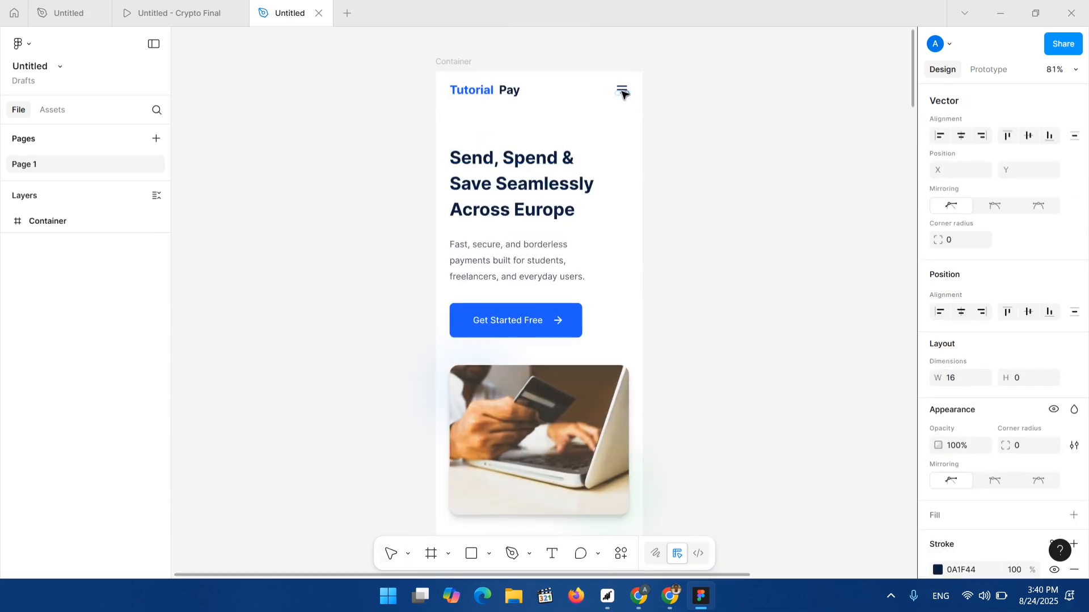
pyautogui.press('Return')
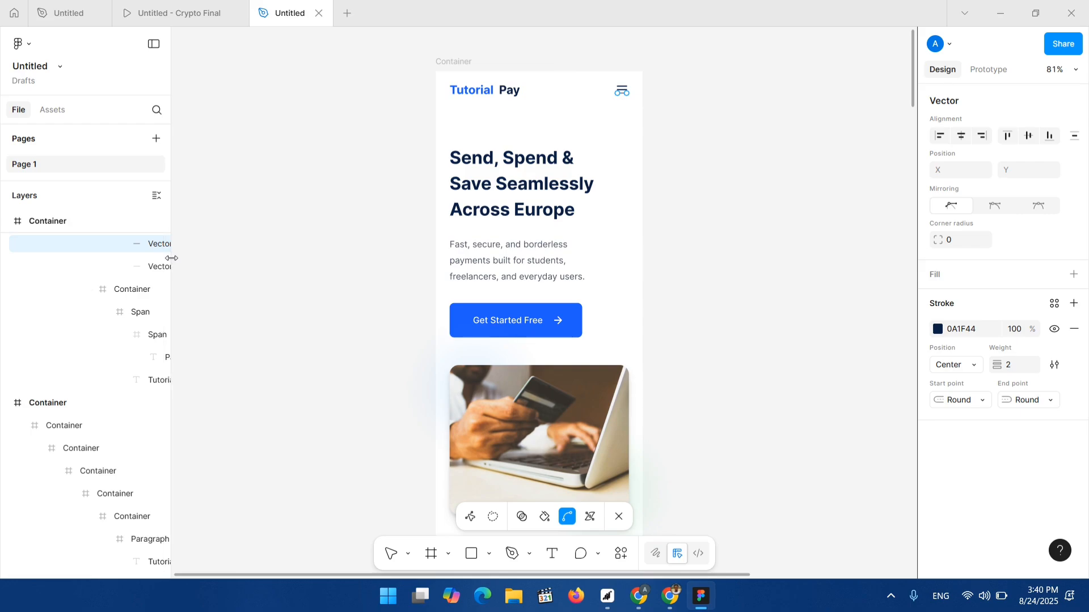
pyautogui.moveTo(198, 254); pyautogui.dragTo(251, 260)
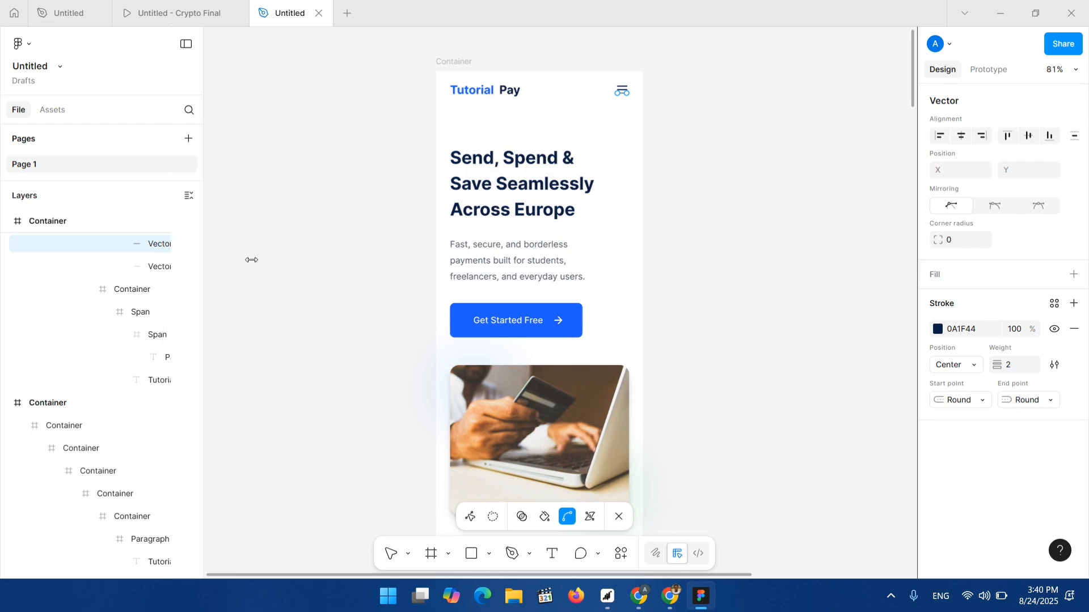
pyautogui.keyDown('ctrl'); pyautogui.scroll(3, 483, 334); pyautogui.keyUp('ctrl')
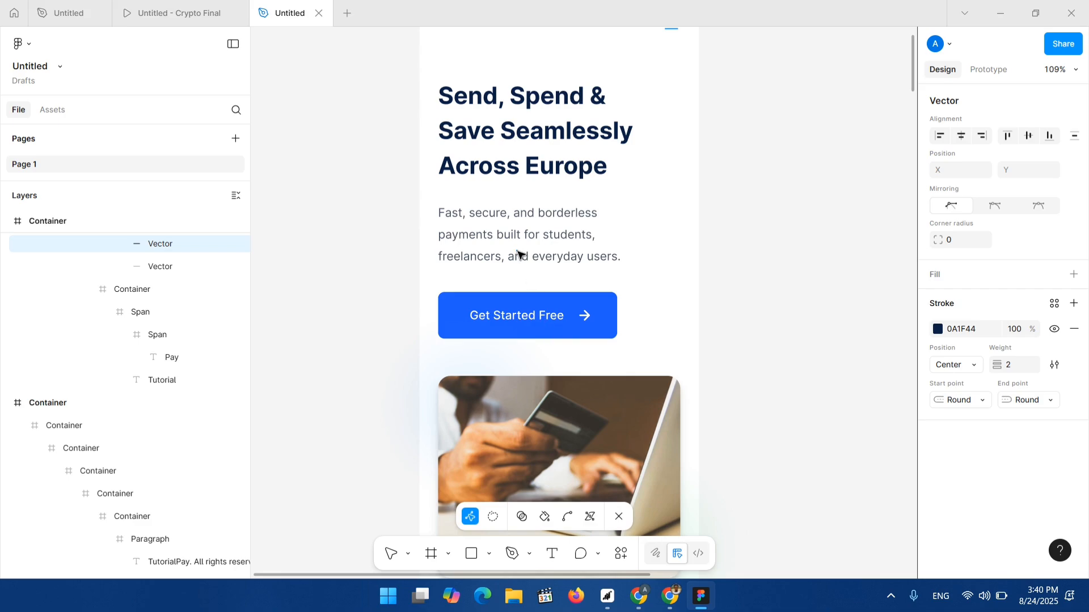
# Inspect the hero heading, paragraph and call-to-action text layers in the mobile frame.
pyautogui.doubleClick(497, 163)
pyautogui.doubleClick(497, 164)
pyautogui.doubleClick(499, 163)
pyautogui.doubleClick(508, 162)
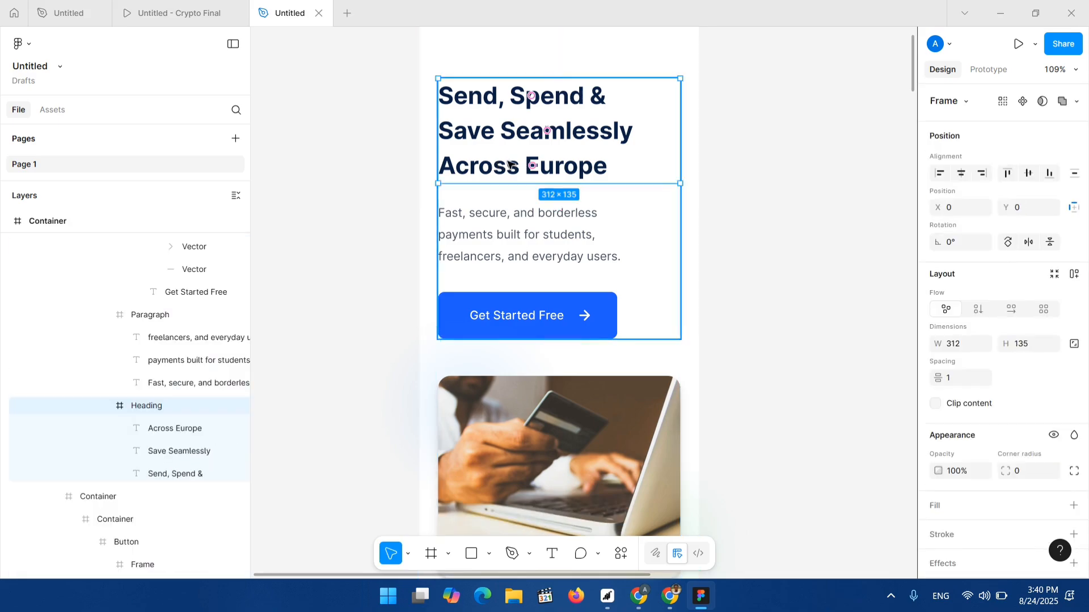
pyautogui.doubleClick(508, 164)
pyautogui.doubleClick(507, 163)
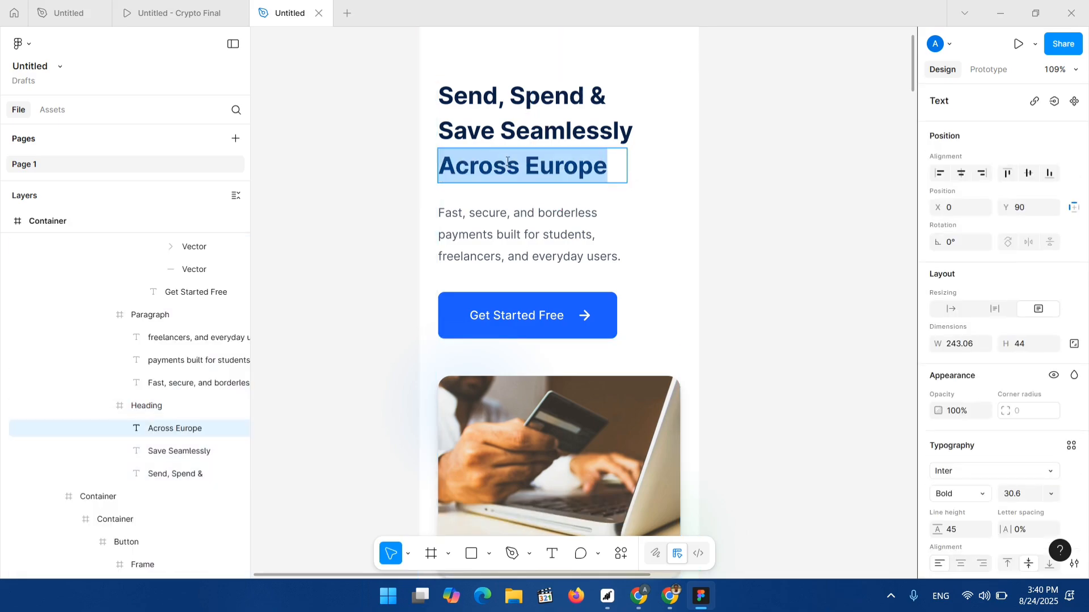
pyautogui.click(564, 165)
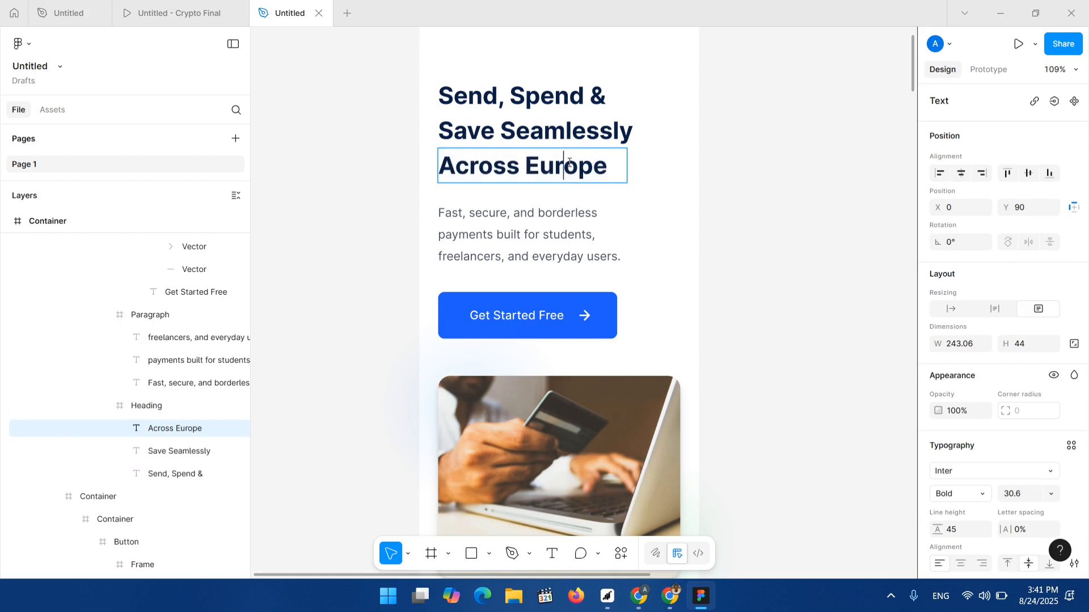
pyautogui.click(517, 225)
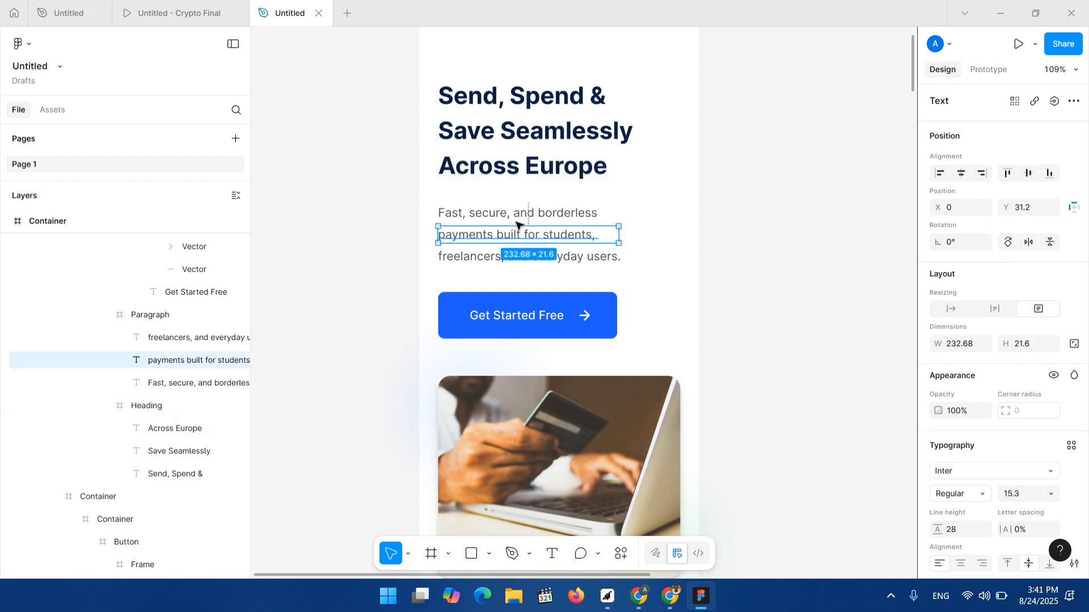
pyautogui.click(515, 316)
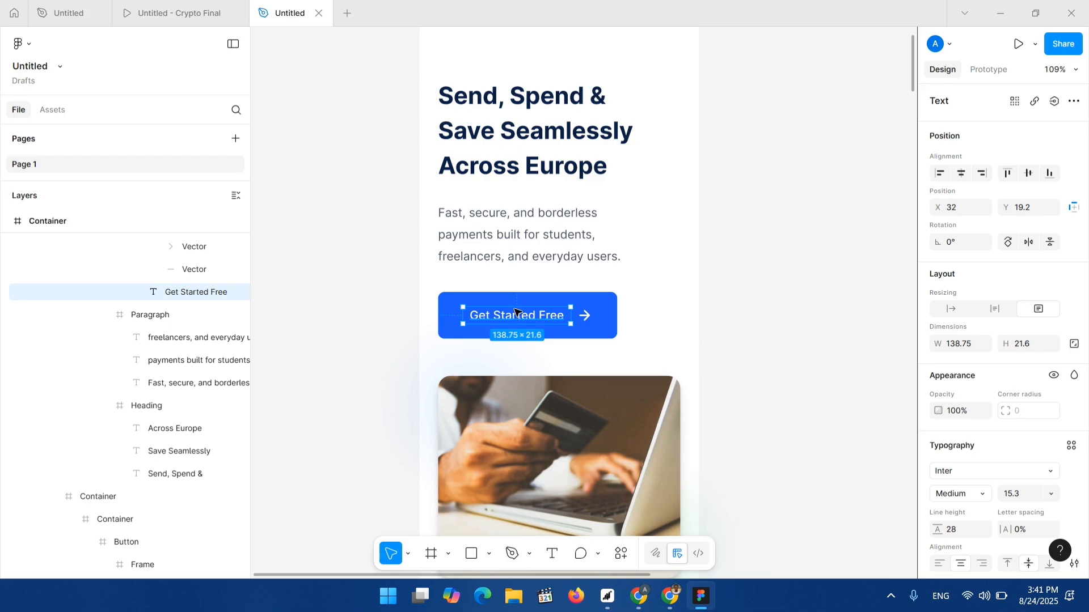
# Change the hero button's label to "login to get started".
pyautogui.doubleClick(517, 316)
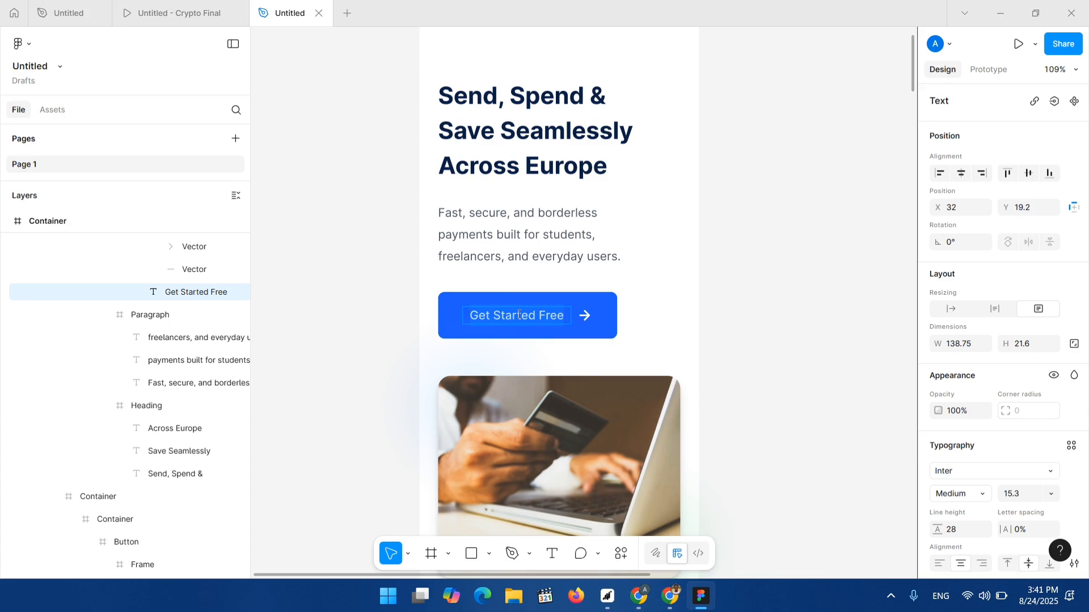
pyautogui.press('BackSpace')
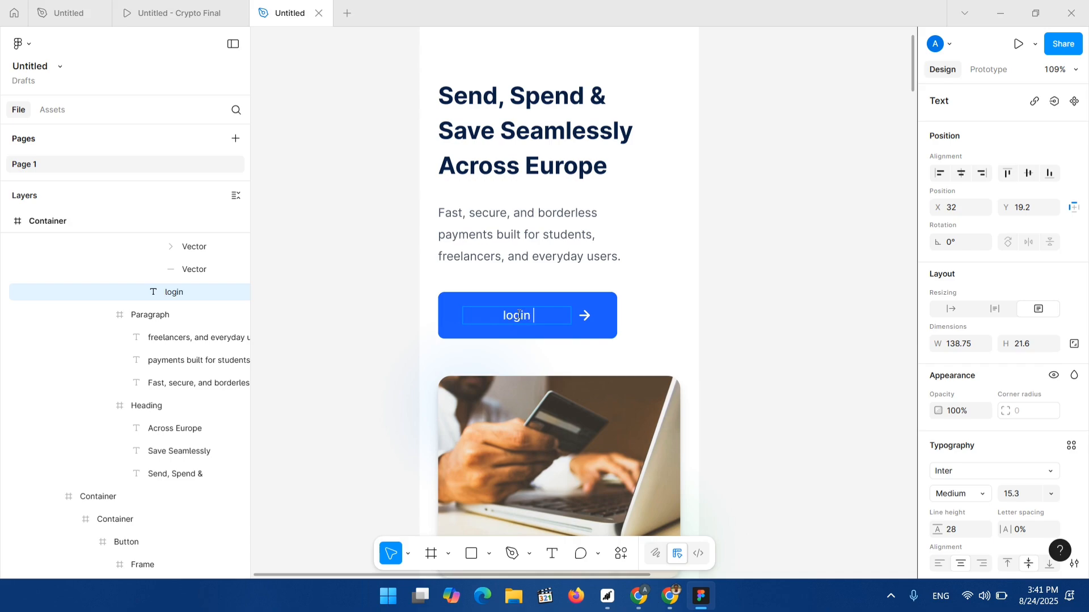
pyautogui.write('login to ghe')
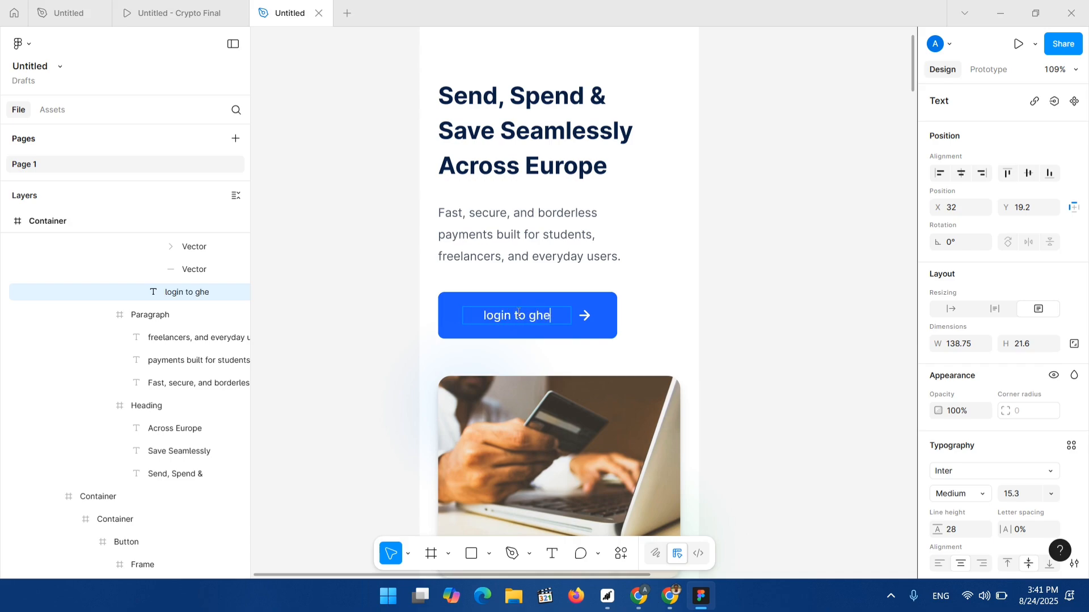
pyautogui.press('BackSpace')
pyautogui.press('BackSpace')
pyautogui.write('et starty')
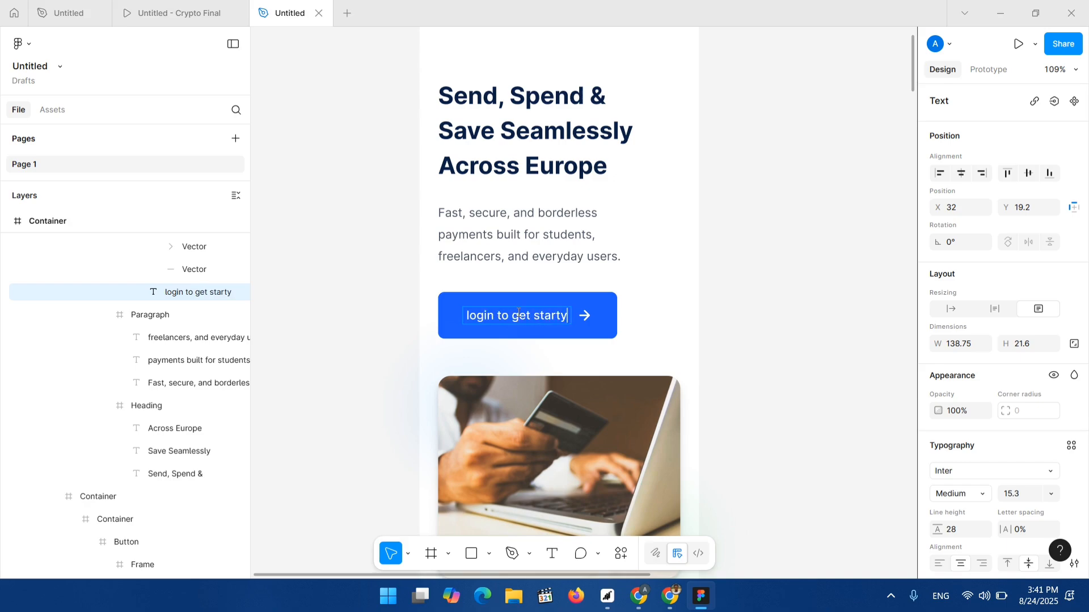
pyautogui.press('BackSpace')
pyautogui.write('ed')
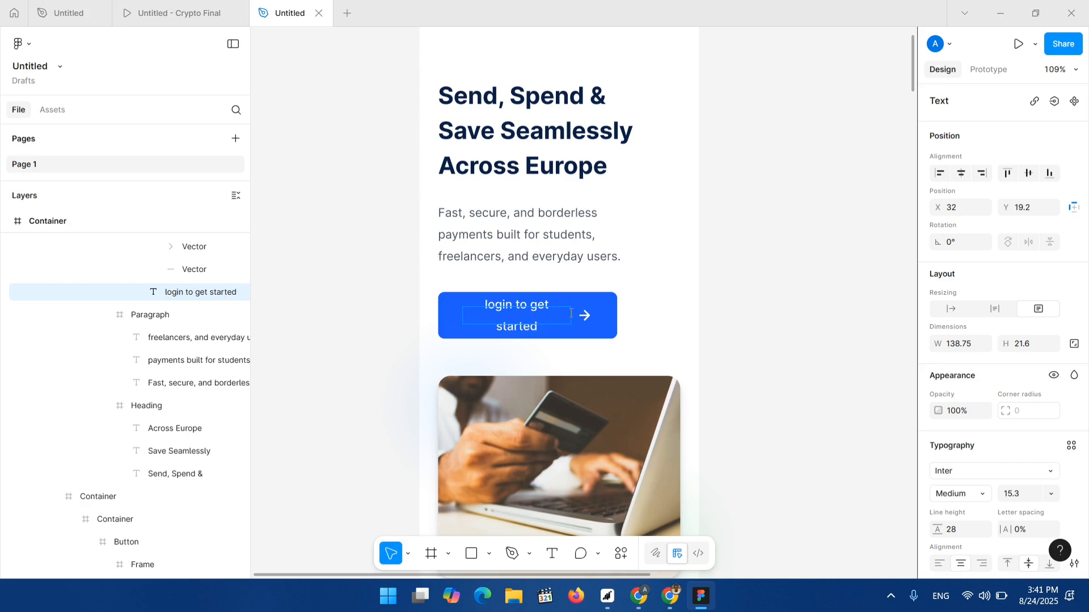
pyautogui.press('Escape')
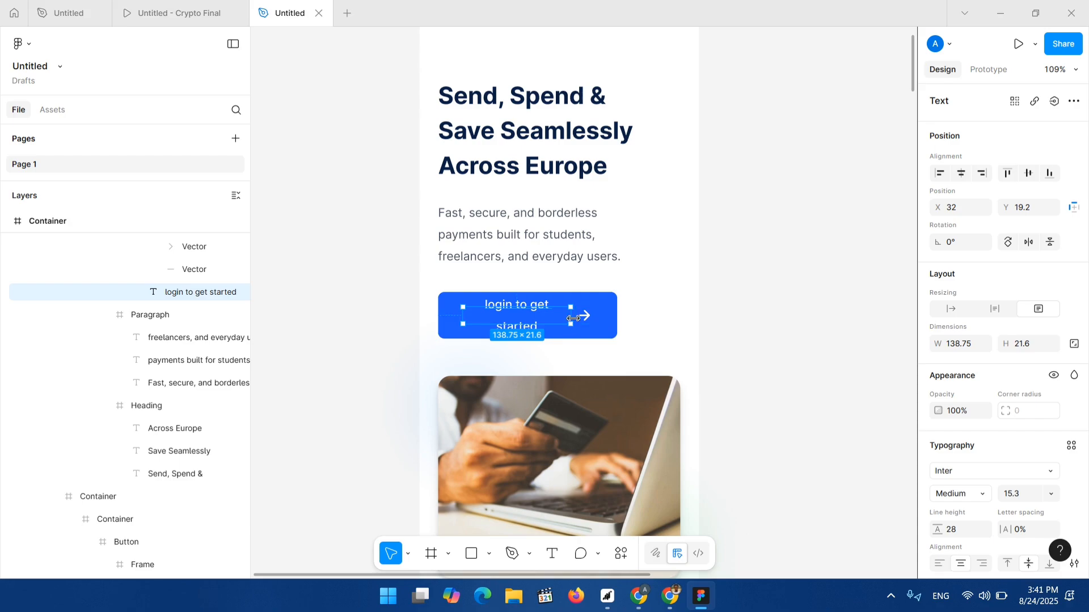
# Widen the button label to fit on one line and stretch the button to about 277 px wide.
pyautogui.moveTo(595, 323); pyautogui.dragTo(550, 319)
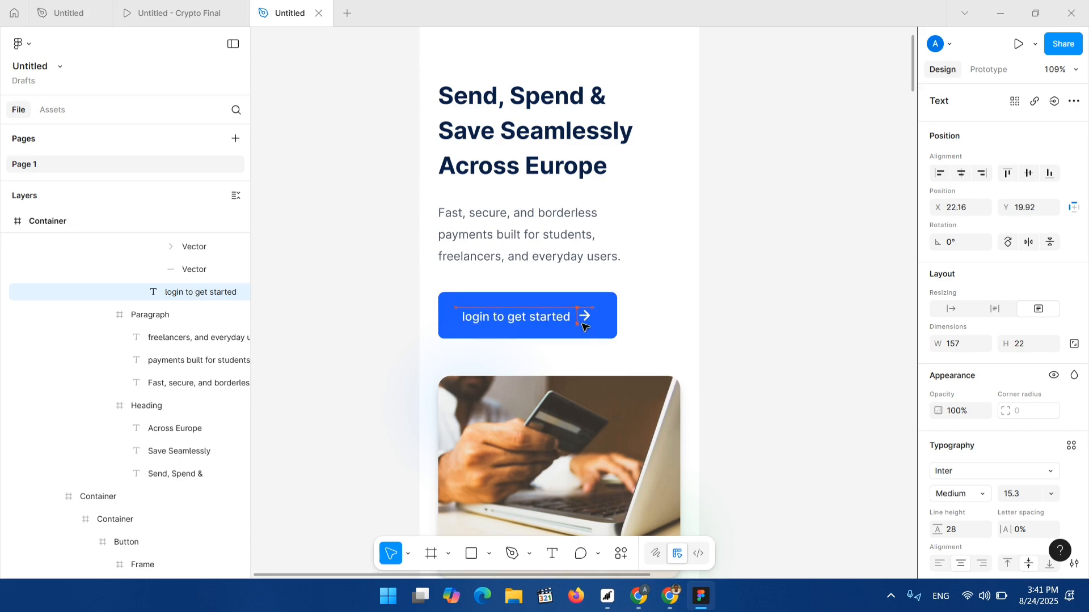
pyautogui.click(611, 311)
pyautogui.moveTo(616, 311); pyautogui.dragTo(648, 309)
pyautogui.scroll(-5, 578, 340)
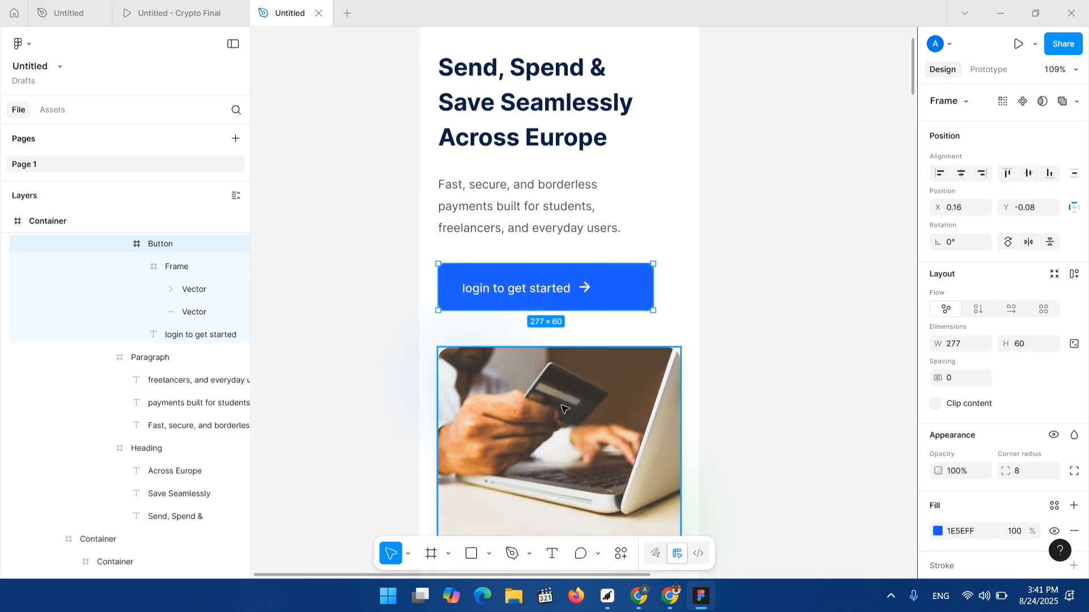
# Try to drag the hero image out of the mobile layout.
pyautogui.moveTo(567, 408); pyautogui.dragTo(316, 401)
pyautogui.moveTo(517, 319); pyautogui.dragTo(517, 318)
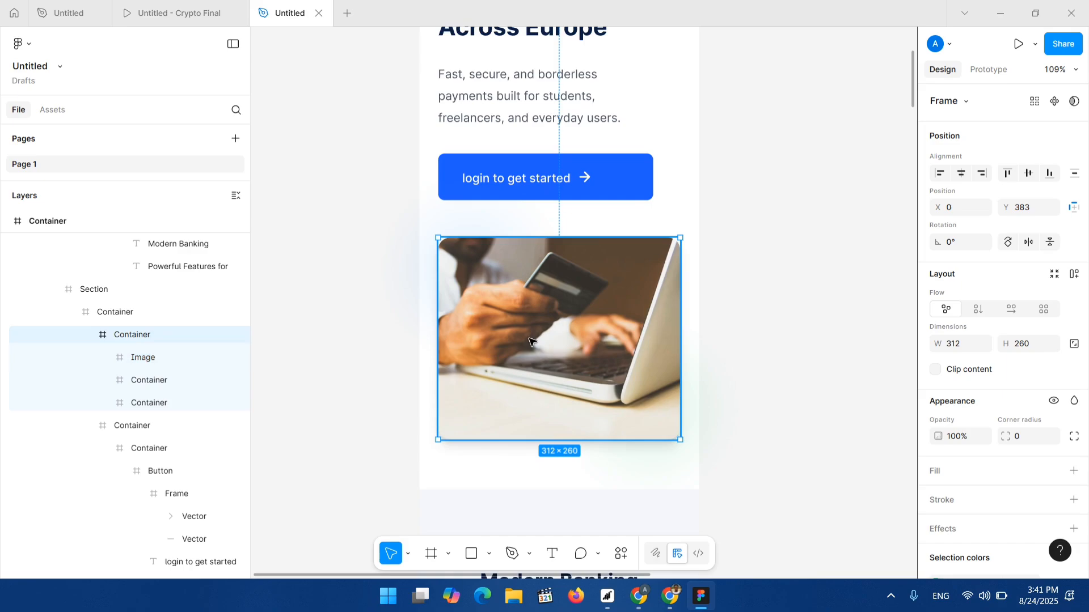
pyautogui.scroll(-4, 518, 340)
pyautogui.click(524, 348)
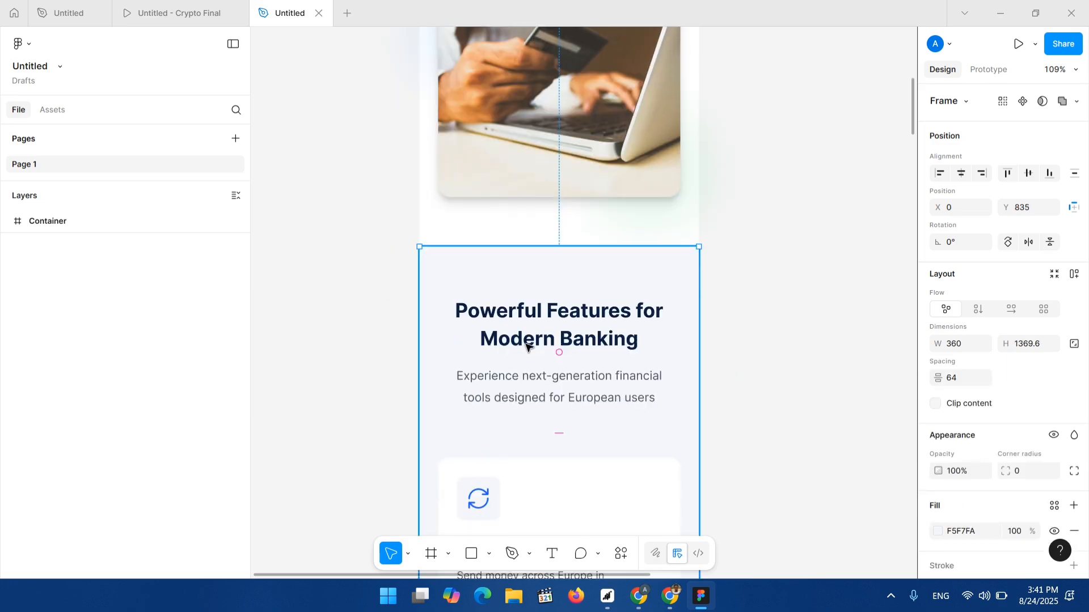
# Scroll through the mobile and tablet frames to review the features and security sections.
pyautogui.scroll(-5, 505, 355)
pyautogui.scroll(-10, 544, 421)
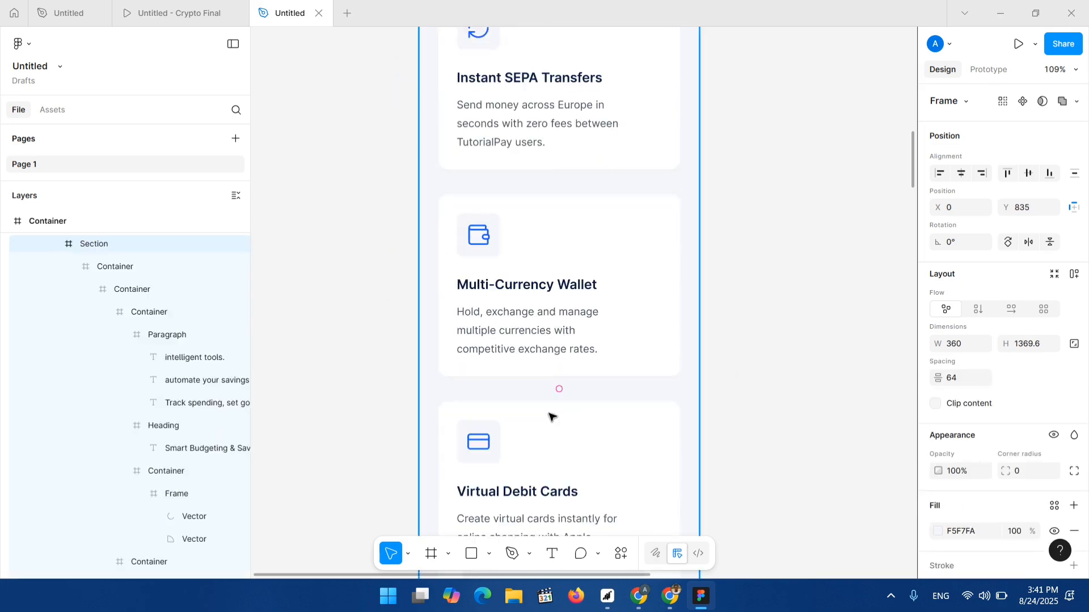
pyautogui.scroll(-4, 563, 407)
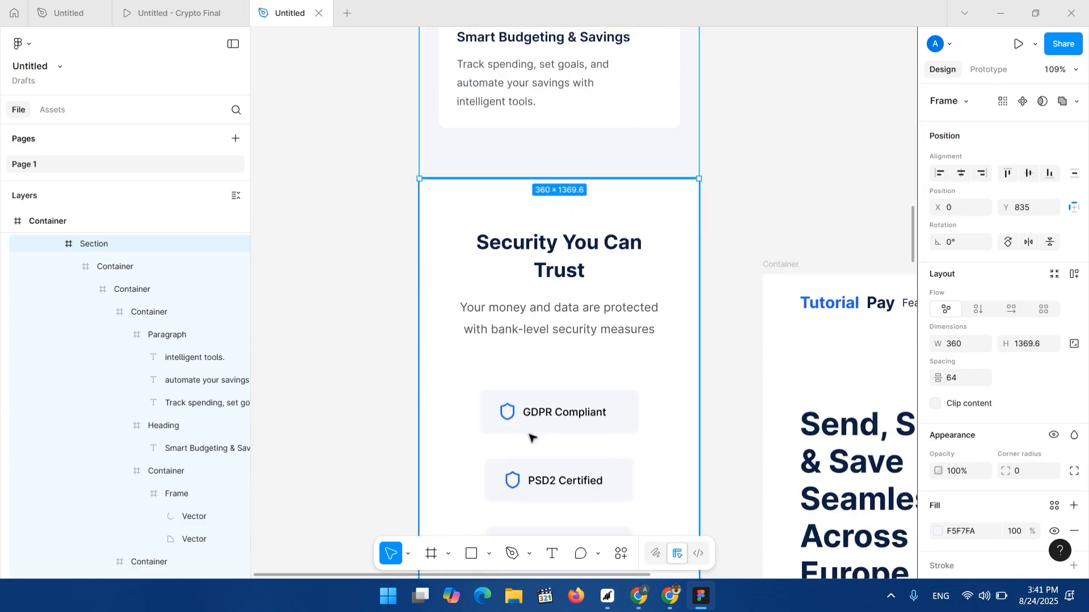
pyautogui.hscroll(4, 793, 290)
pyautogui.hscroll(8, 728, 251)
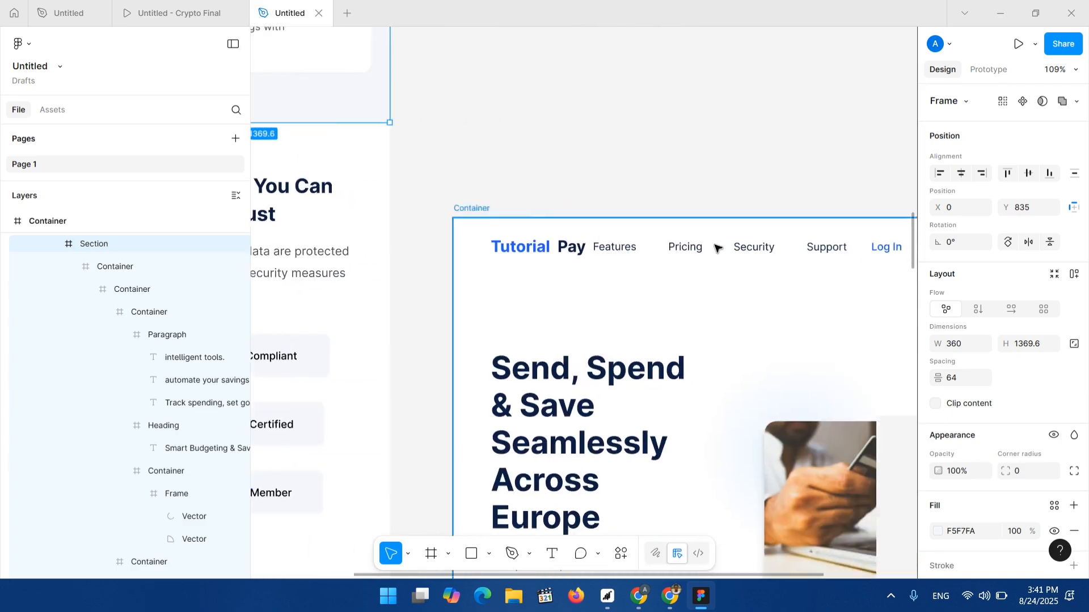
pyautogui.scroll(-1, 605, 309)
pyautogui.scroll(-5, 485, 390)
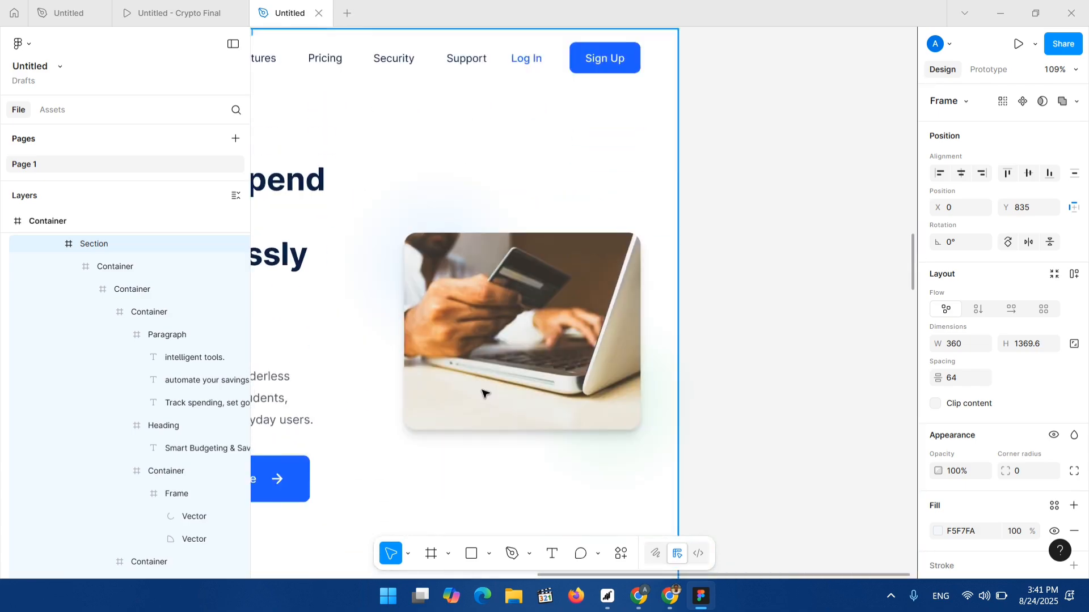
pyautogui.hscroll(-3, 489, 382)
pyautogui.scroll(-3, 497, 374)
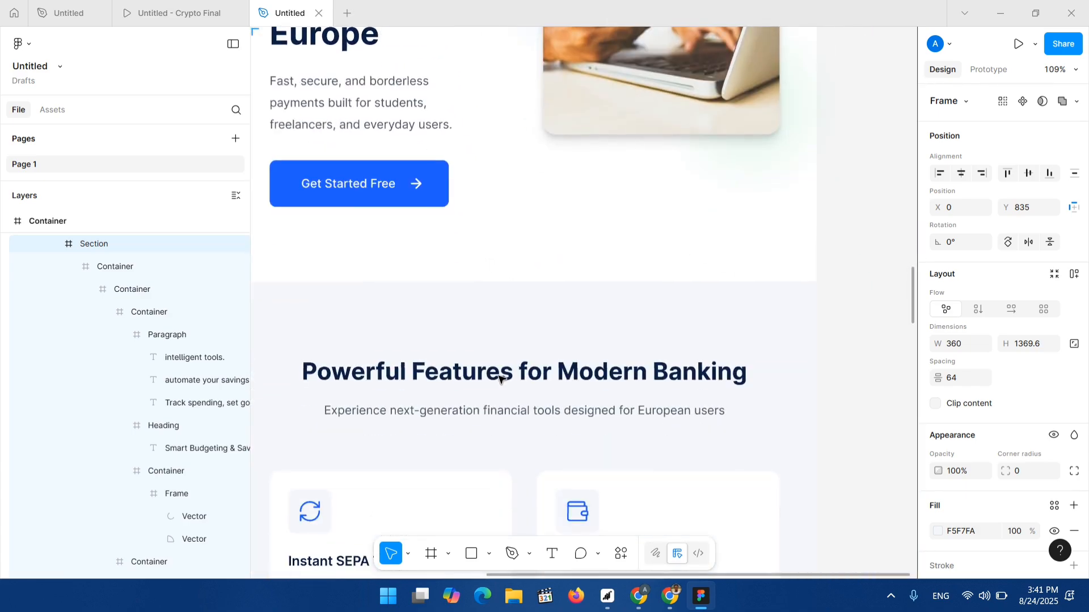
pyautogui.scroll(-2, 499, 376)
pyautogui.scroll(-3, 503, 382)
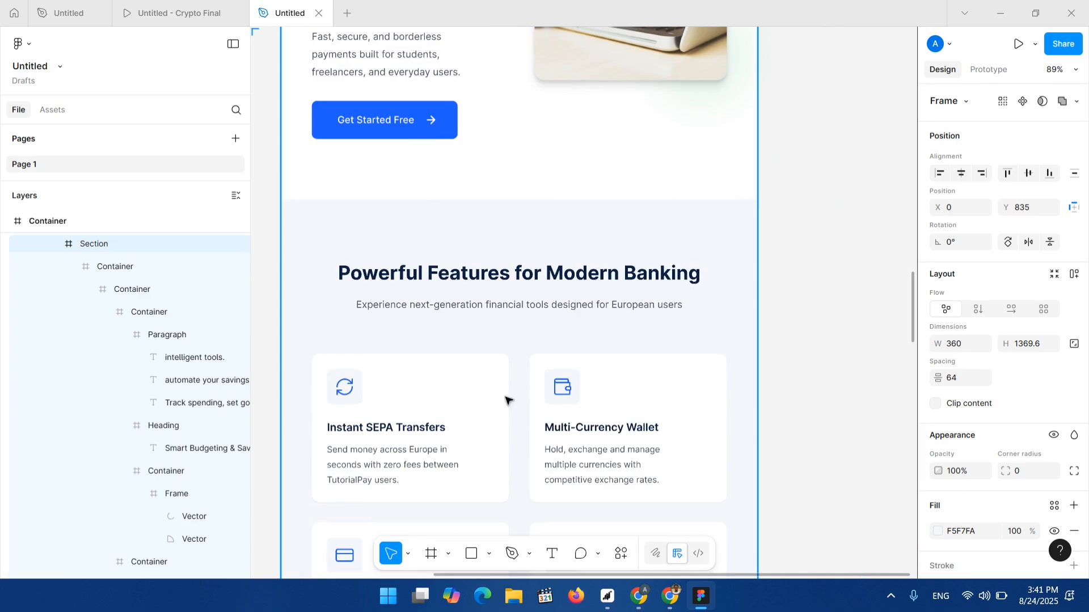
pyautogui.scroll(-1, 487, 342)
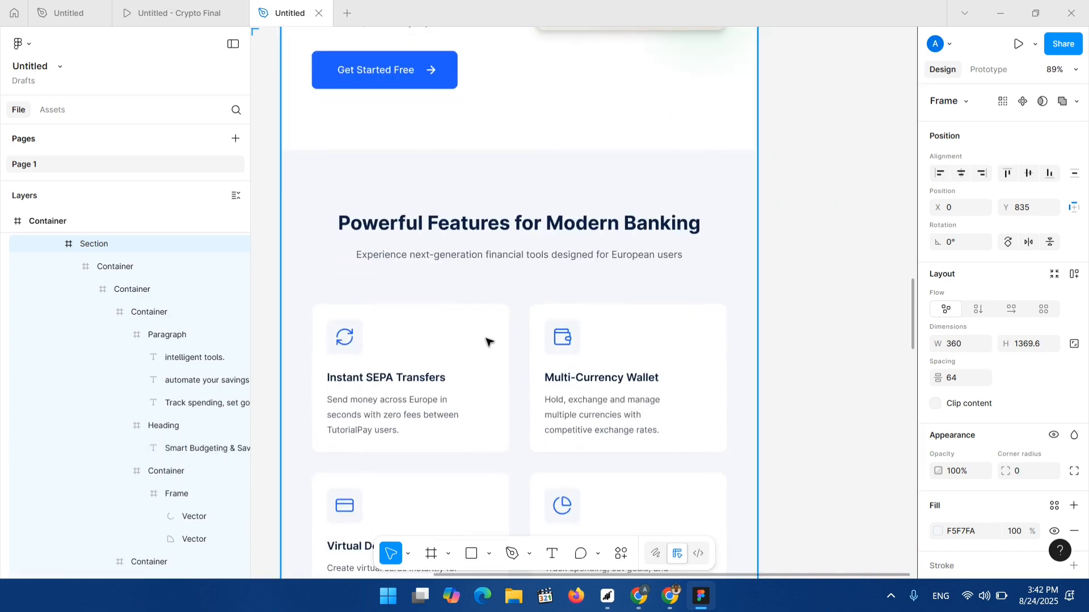
# Scroll through the frames to review the security, testimonials and call-to-action sections down to the footer.
pyautogui.scroll(-1, 567, 431)
pyautogui.scroll(-2, 539, 318)
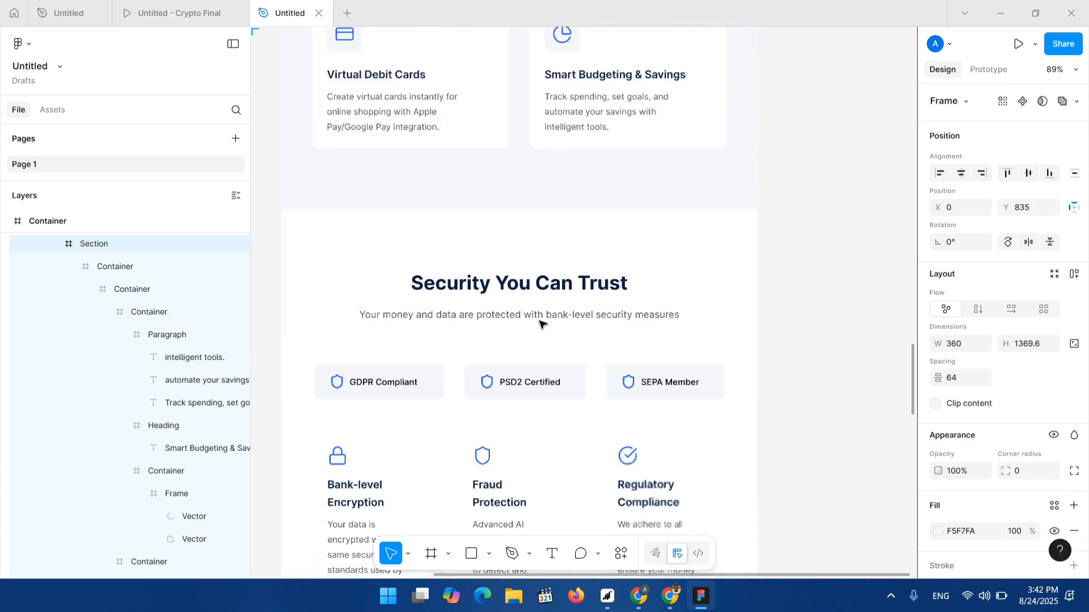
pyautogui.scroll(-3, 539, 272)
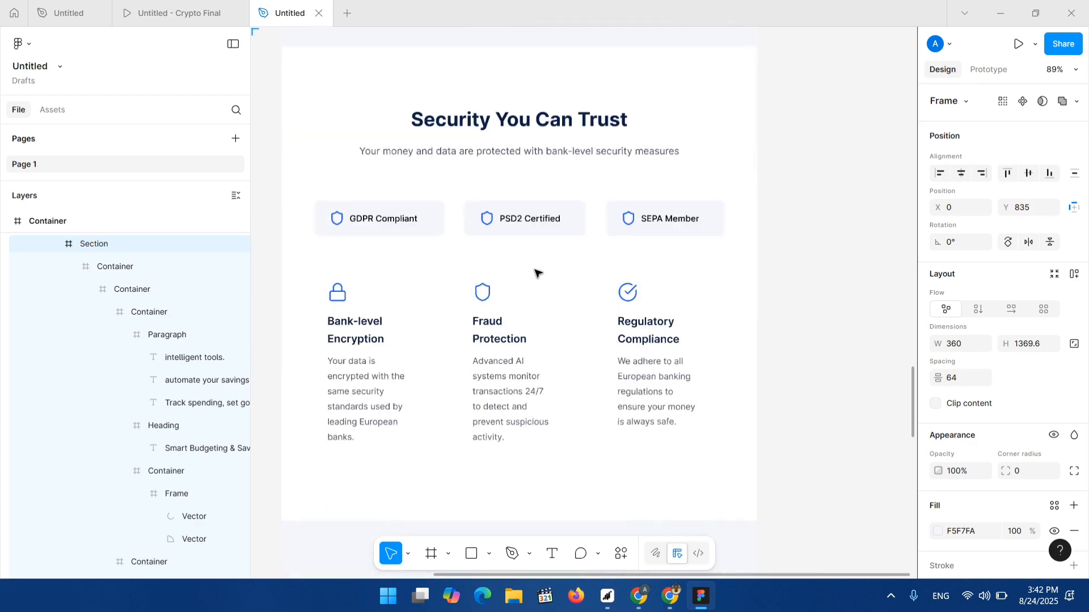
pyautogui.scroll(-5, 519, 364)
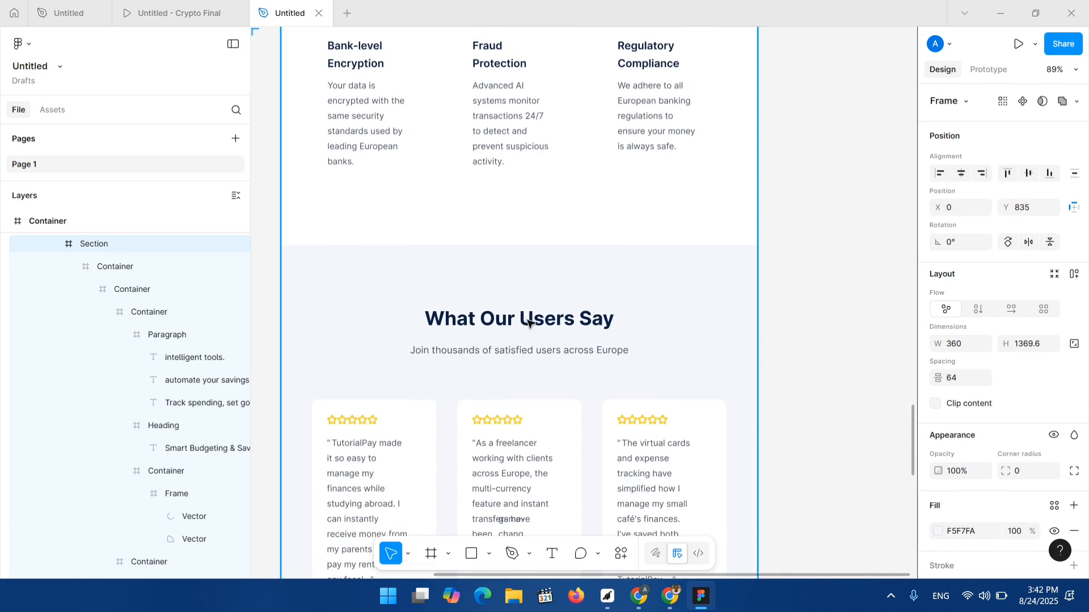
pyautogui.scroll(-5, 518, 298)
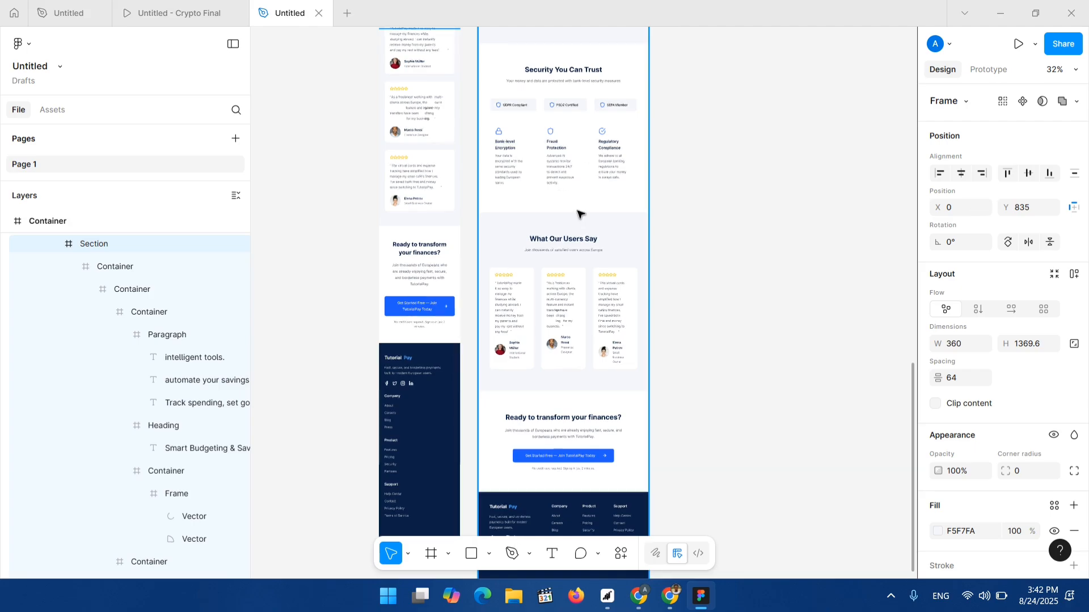
pyautogui.scroll(2, 573, 193)
pyautogui.scroll(10, 559, 239)
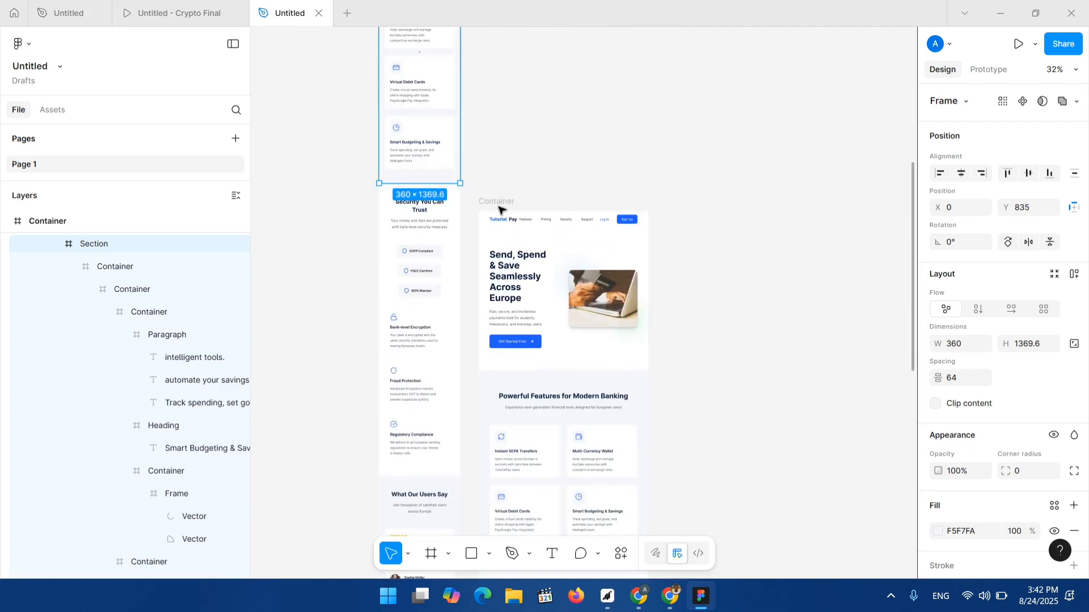
# Select the tablet layout's top-level container frame, then the mobile layout's container frame.
pyautogui.click(499, 207)
pyautogui.click(511, 225)
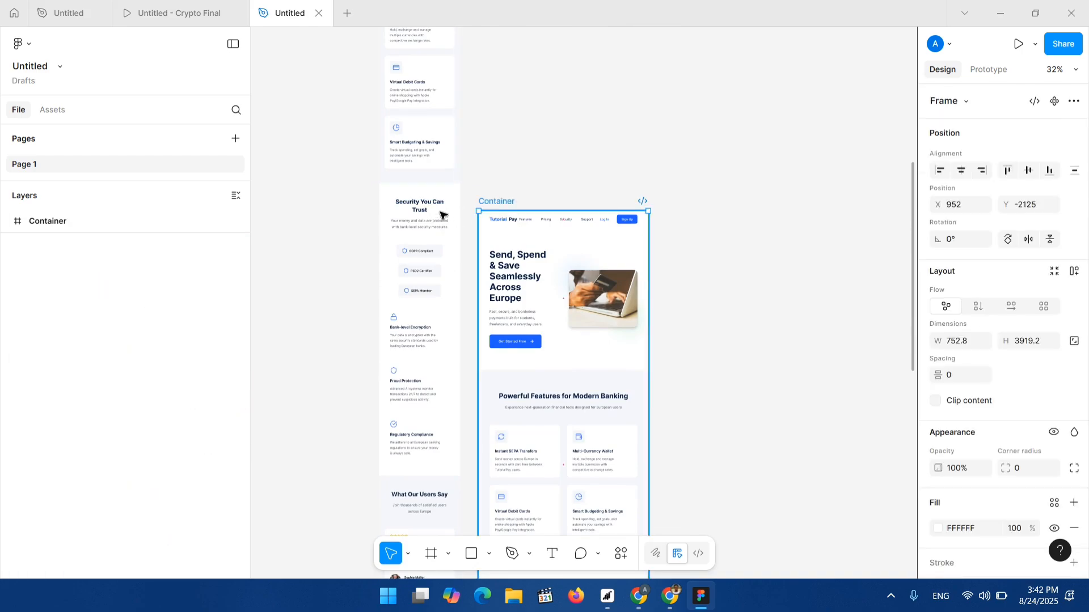
pyautogui.click(442, 162)
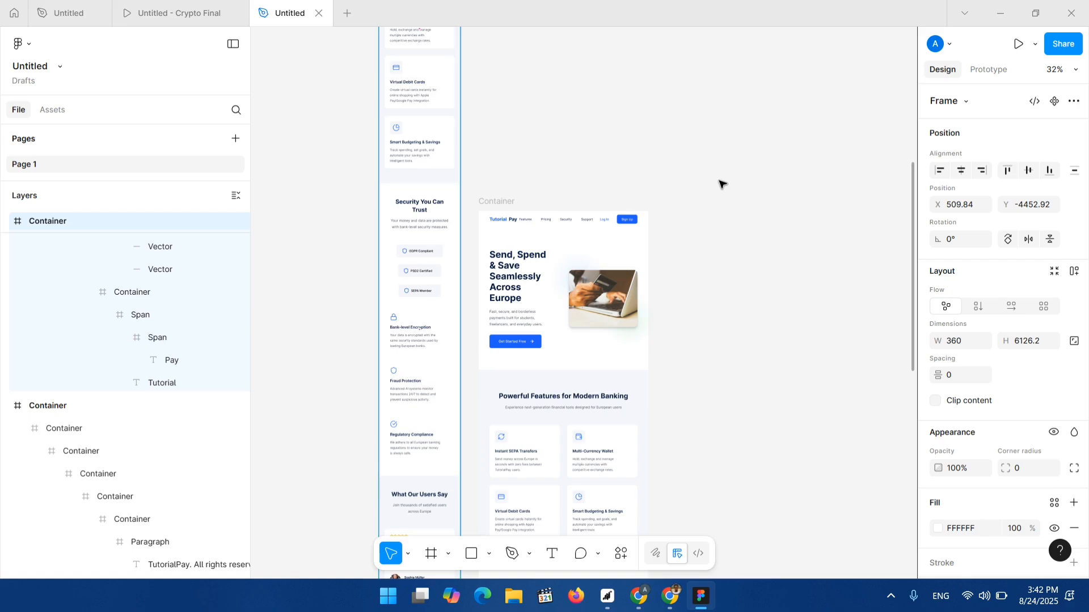